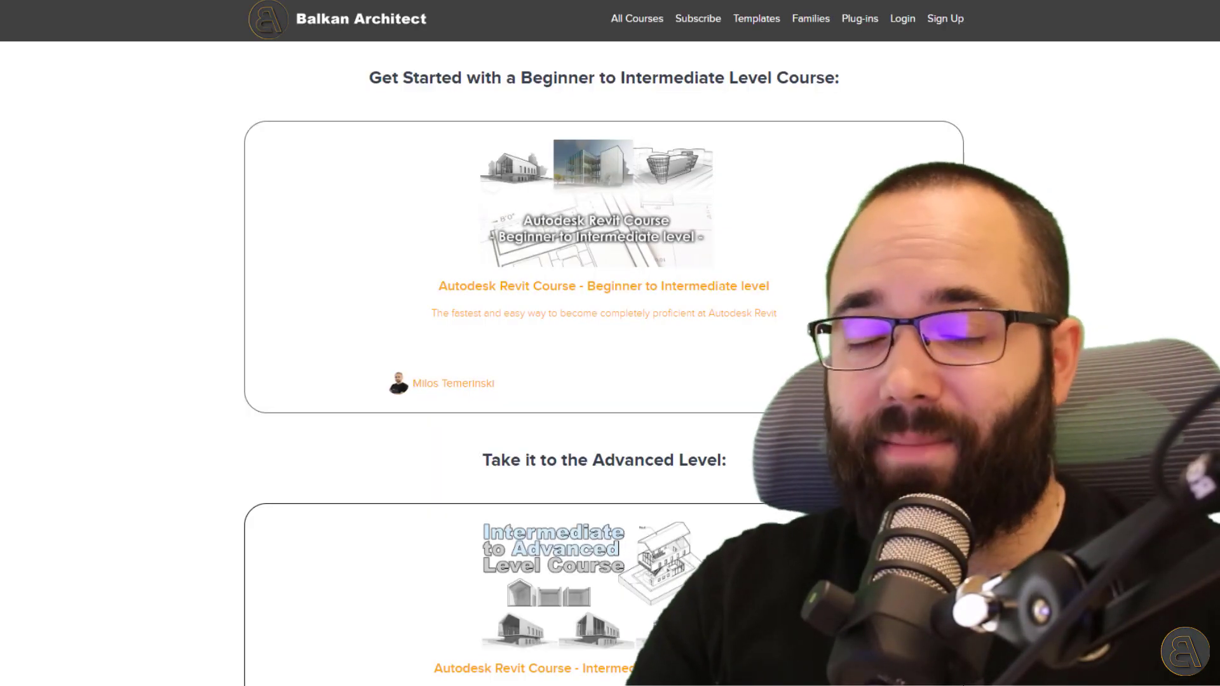
Browse the Balkan Architect course catalogue from the beginner courses through to the specialized Revit courses
scroll(604, 362, down, 10)
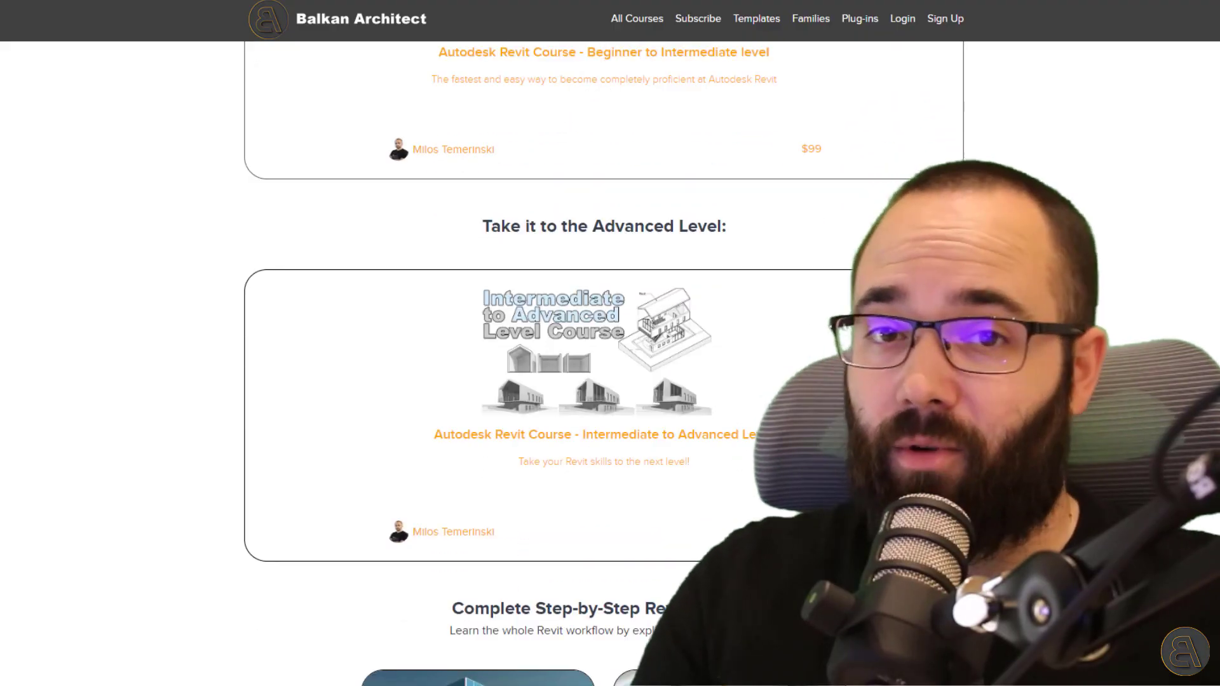
scroll(604, 363, down, 2)
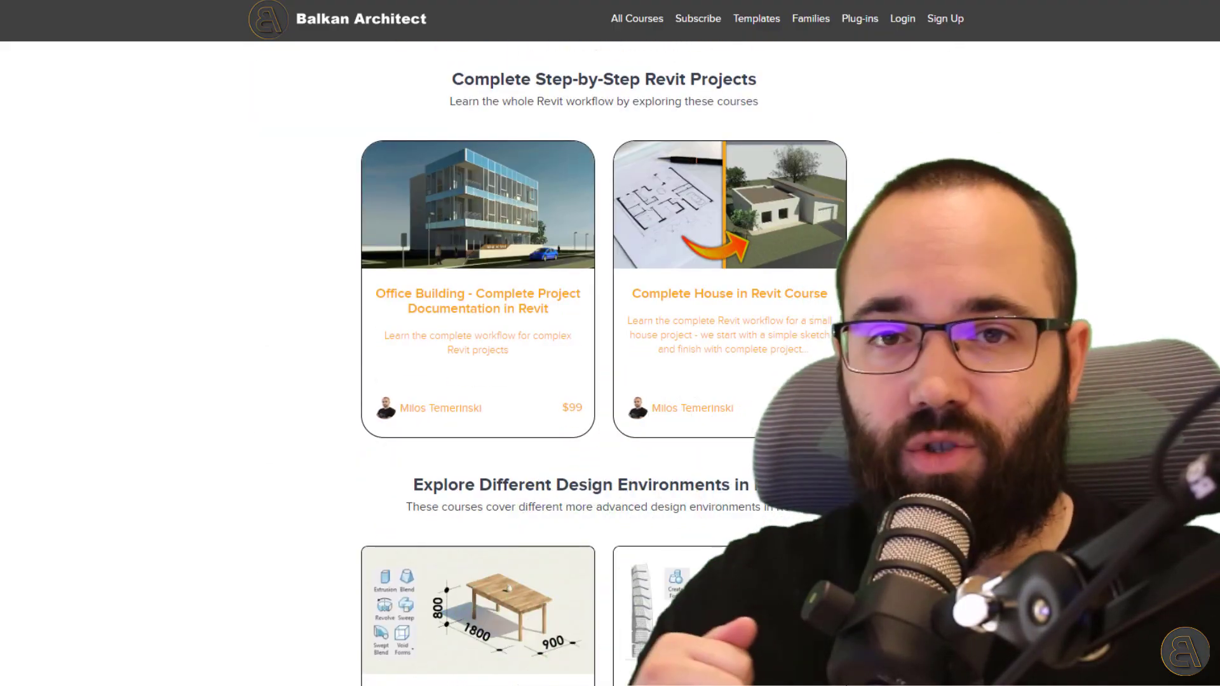
scroll(604, 362, down, 6)
scroll(604, 362, down, 8)
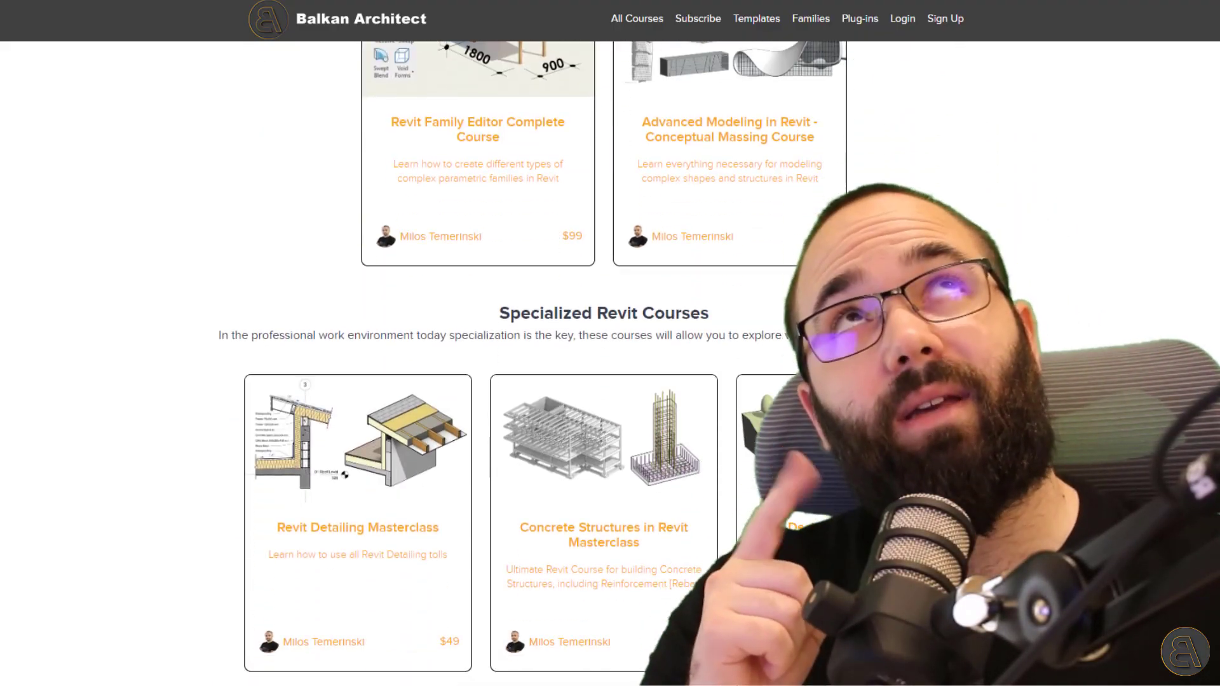
scroll(604, 362, down, 4)
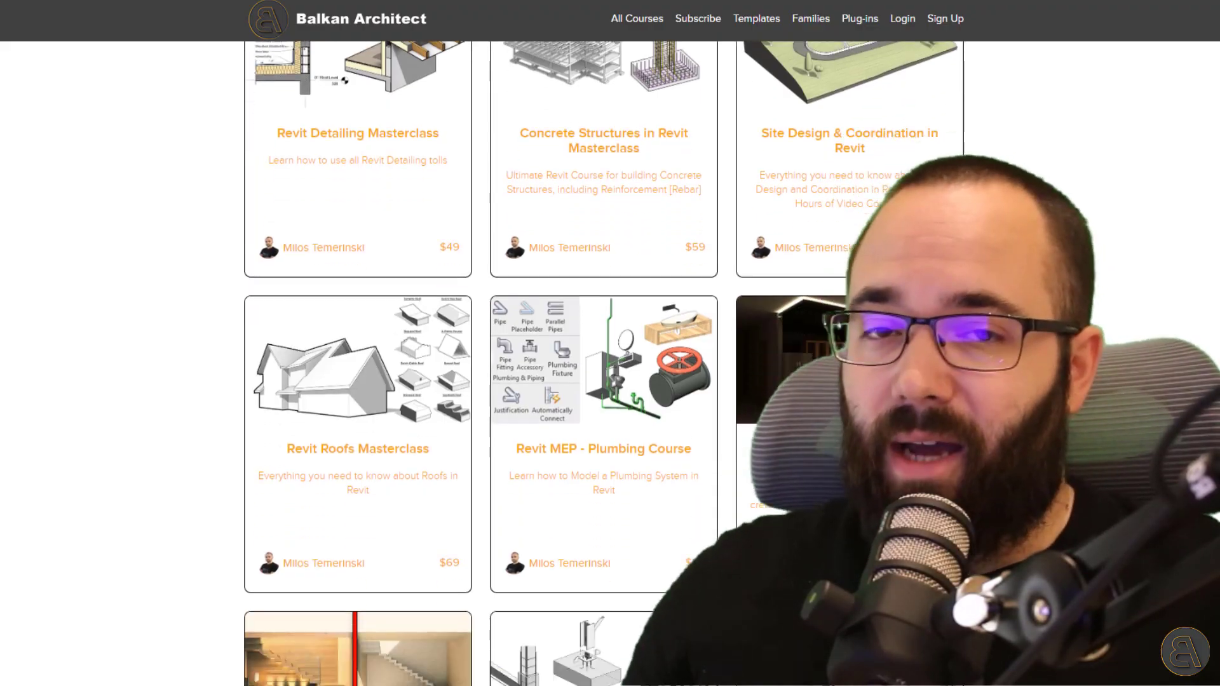
scroll(604, 363, down, 3)
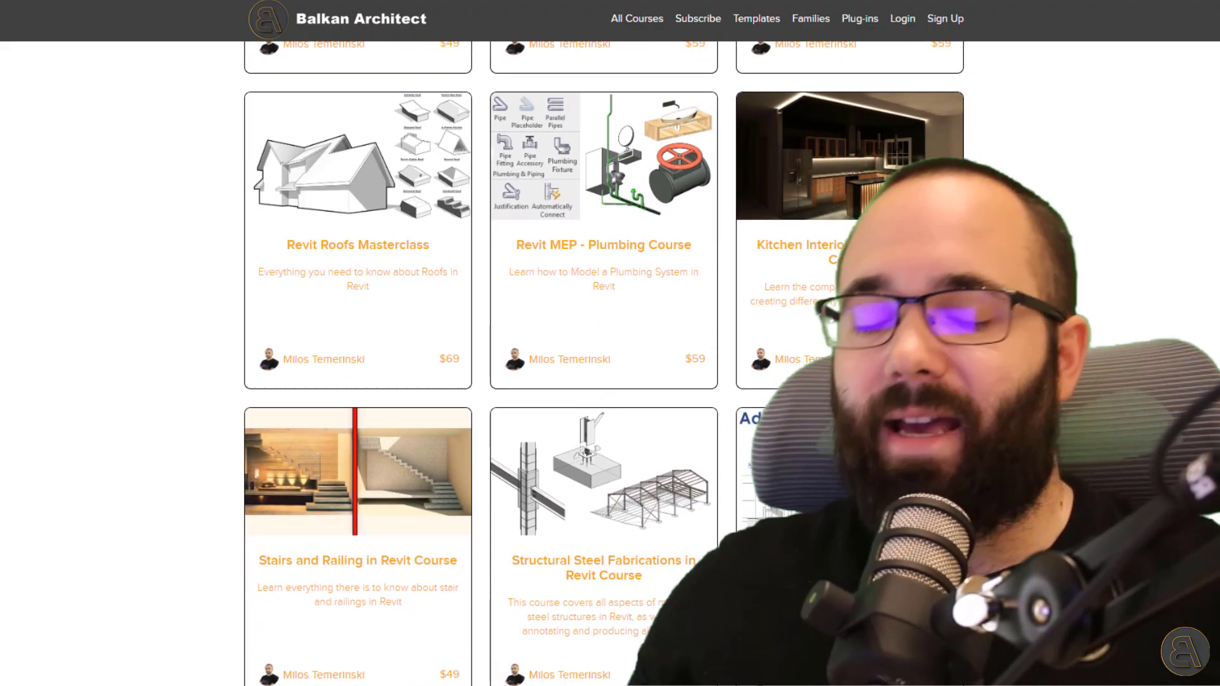
scroll(604, 362, down, 4)
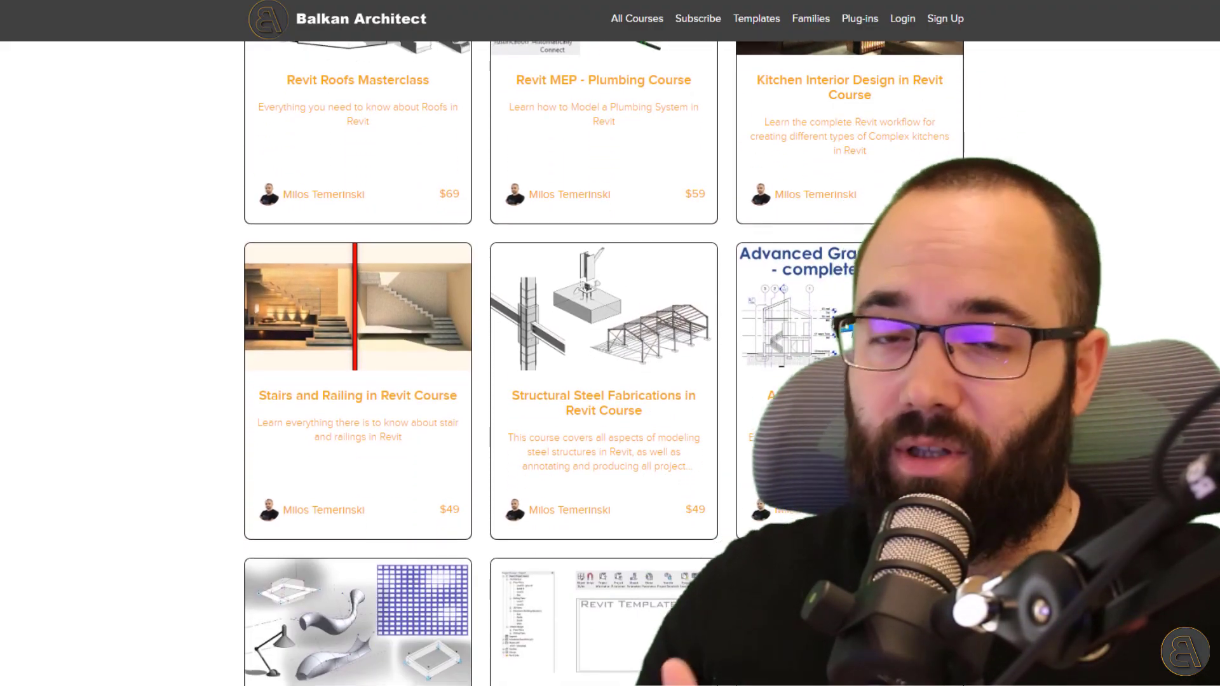
scroll(1123, 262, up, 1)
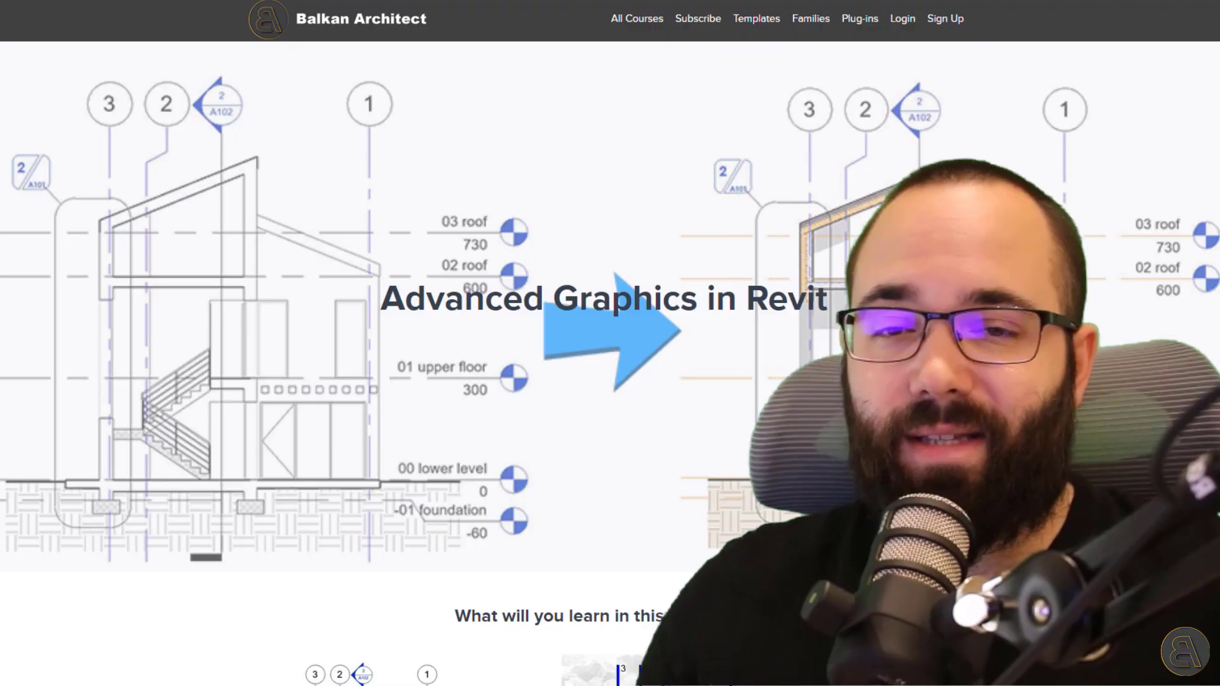
Look through the Advanced Graphics in Revit course page as far as the course curriculum
scroll(610, 317, down, 7)
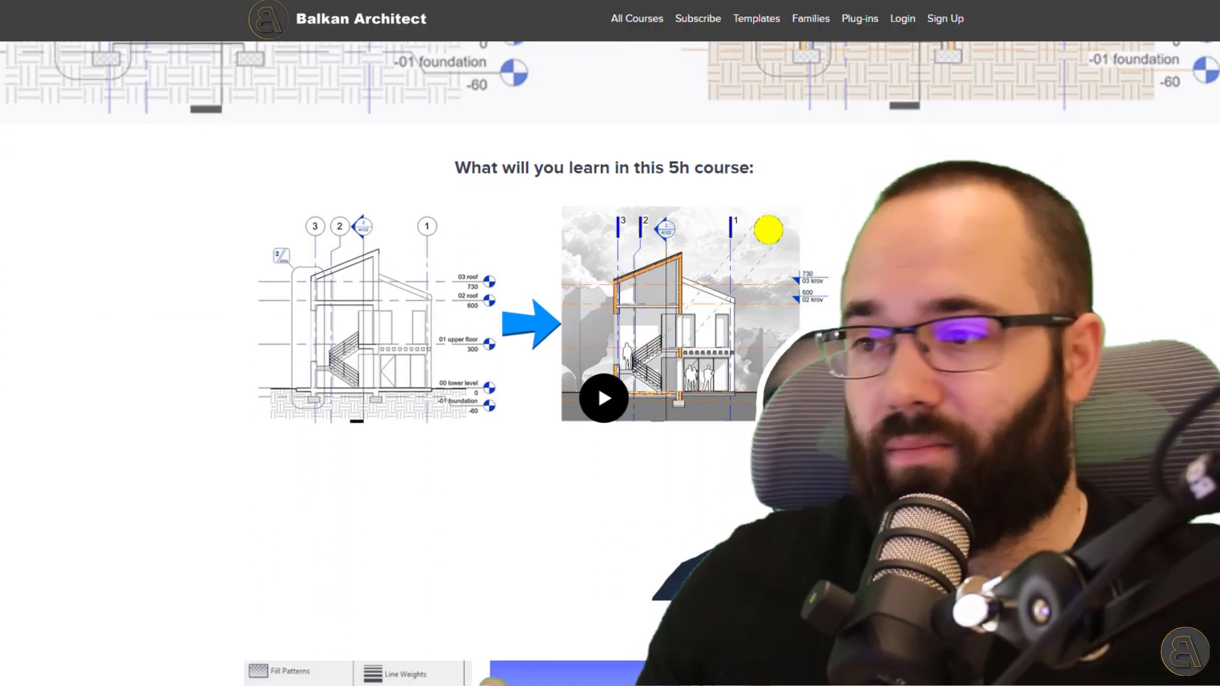
scroll(610, 317, down, 5)
scroll(610, 318, down, 2)
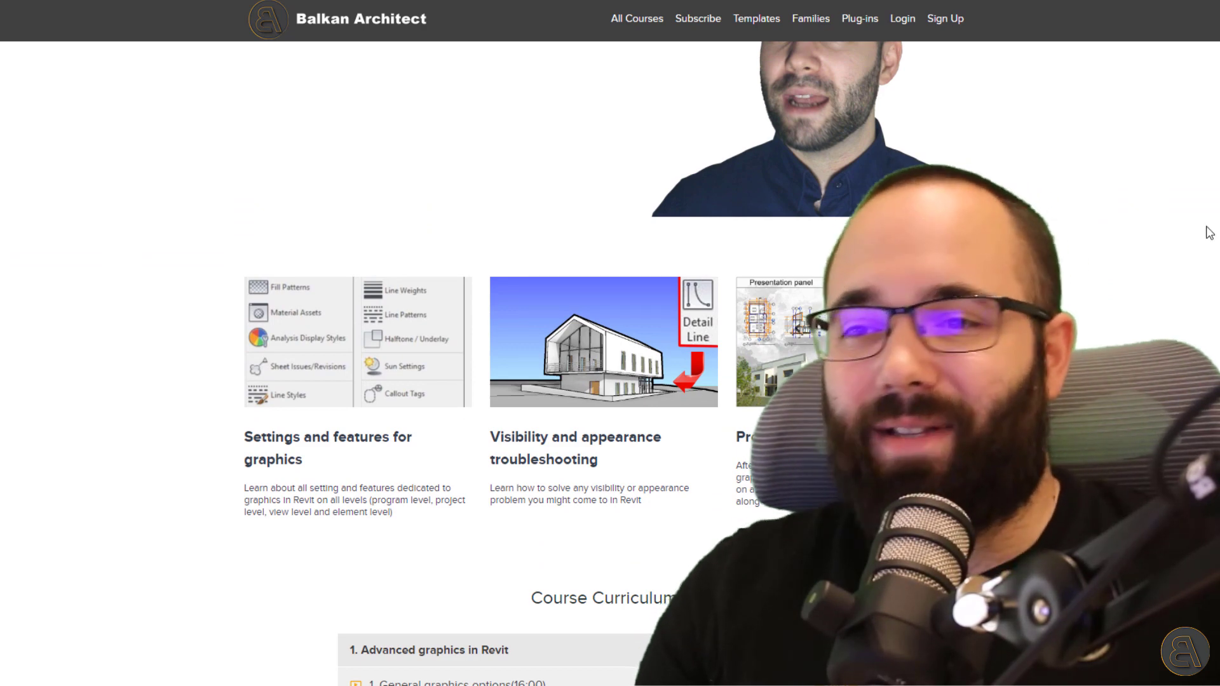
Return to the full course list and review the step-by-step Revit project courses
click(637, 19)
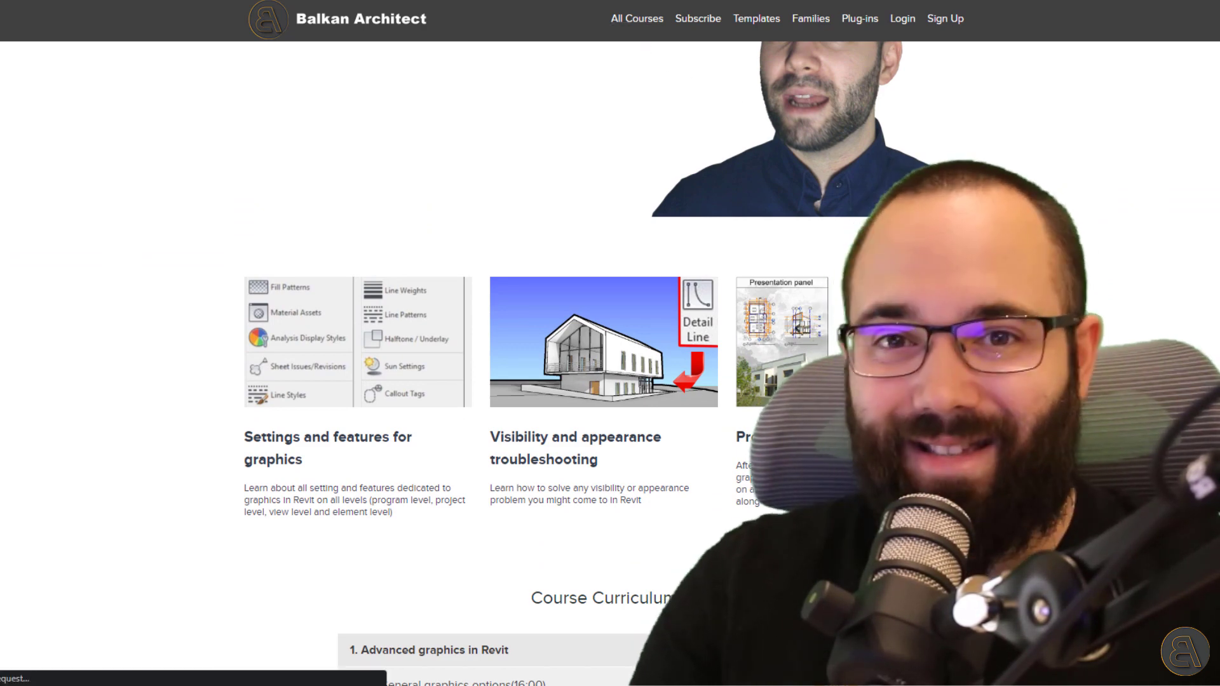
scroll(604, 362, down, 8)
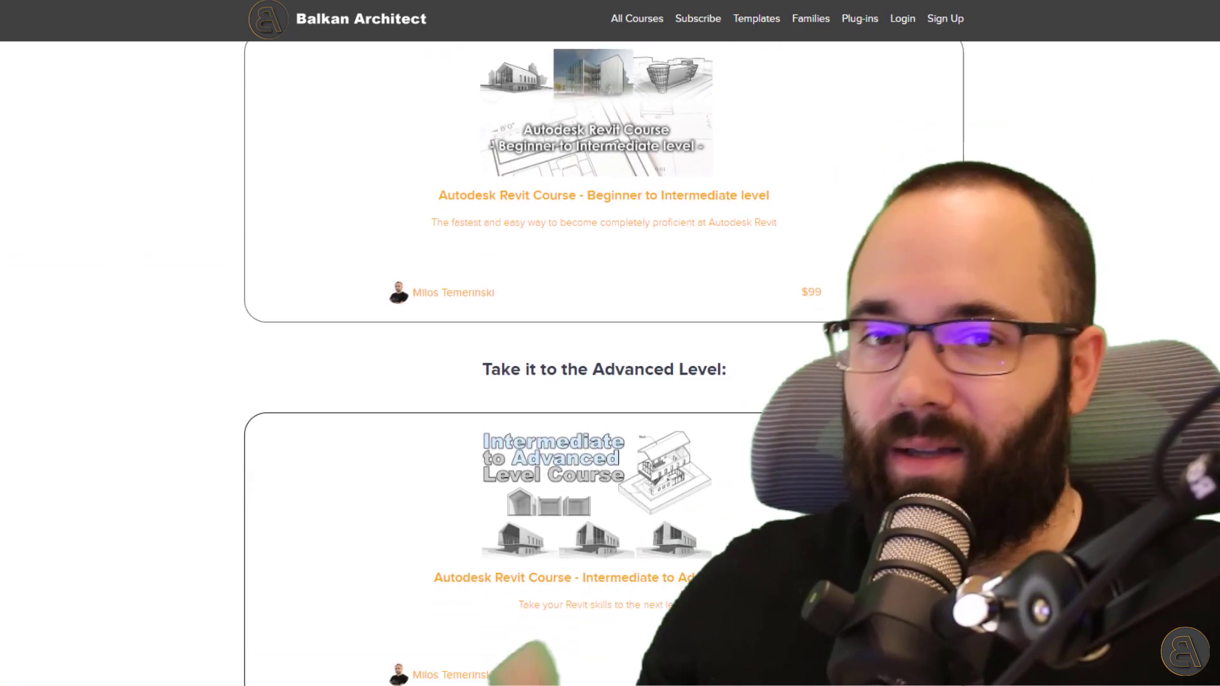
scroll(604, 362, down, 5)
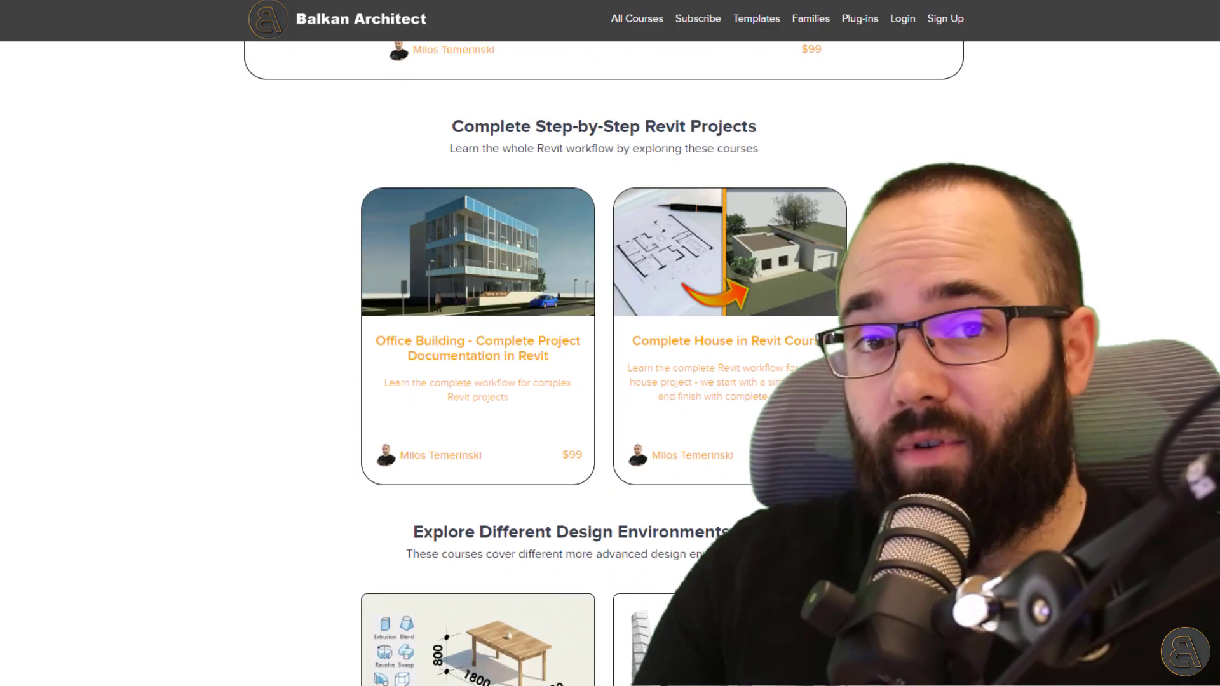
View the Revit templates page, then open the Families page and browse the family packs
click(756, 19)
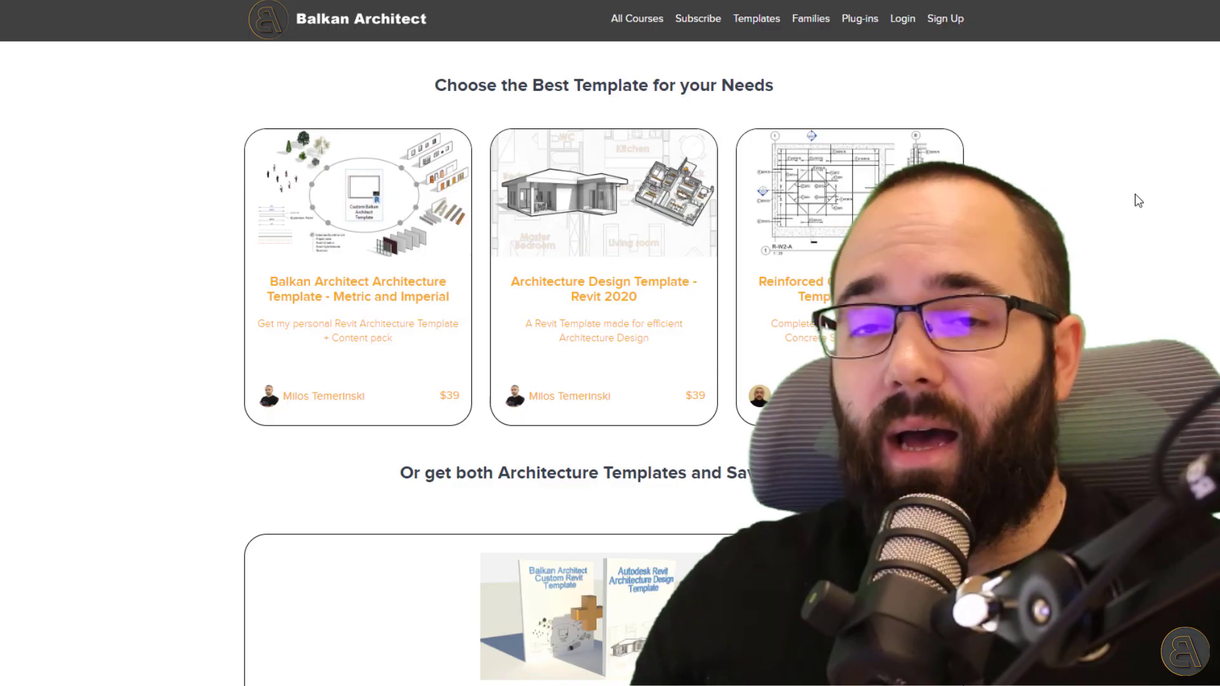
click(809, 19)
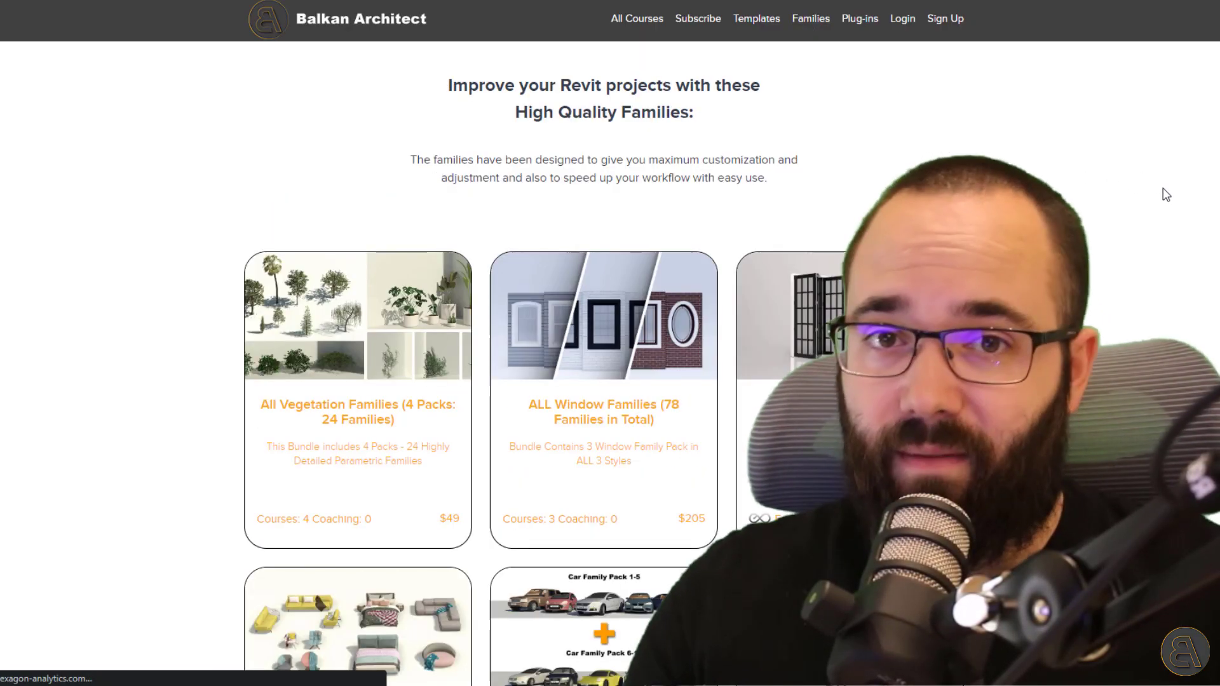
scroll(1160, 196, down, 10)
scroll(1161, 196, down, 4)
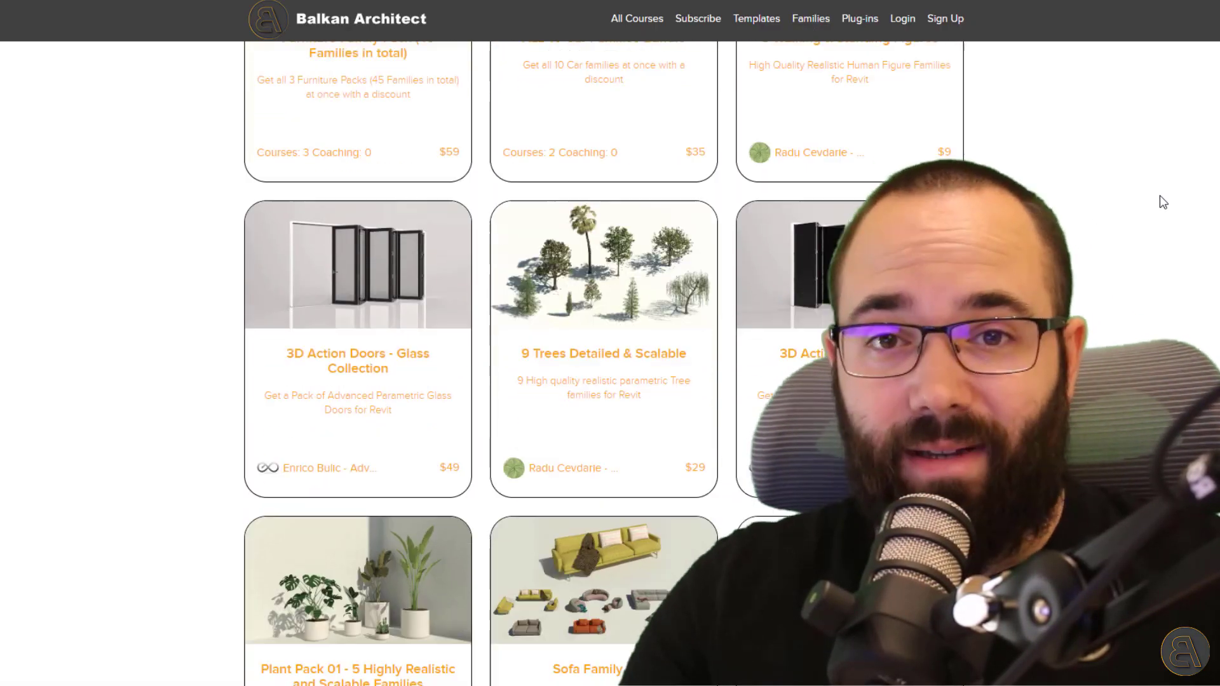
scroll(1131, 188, down, 6)
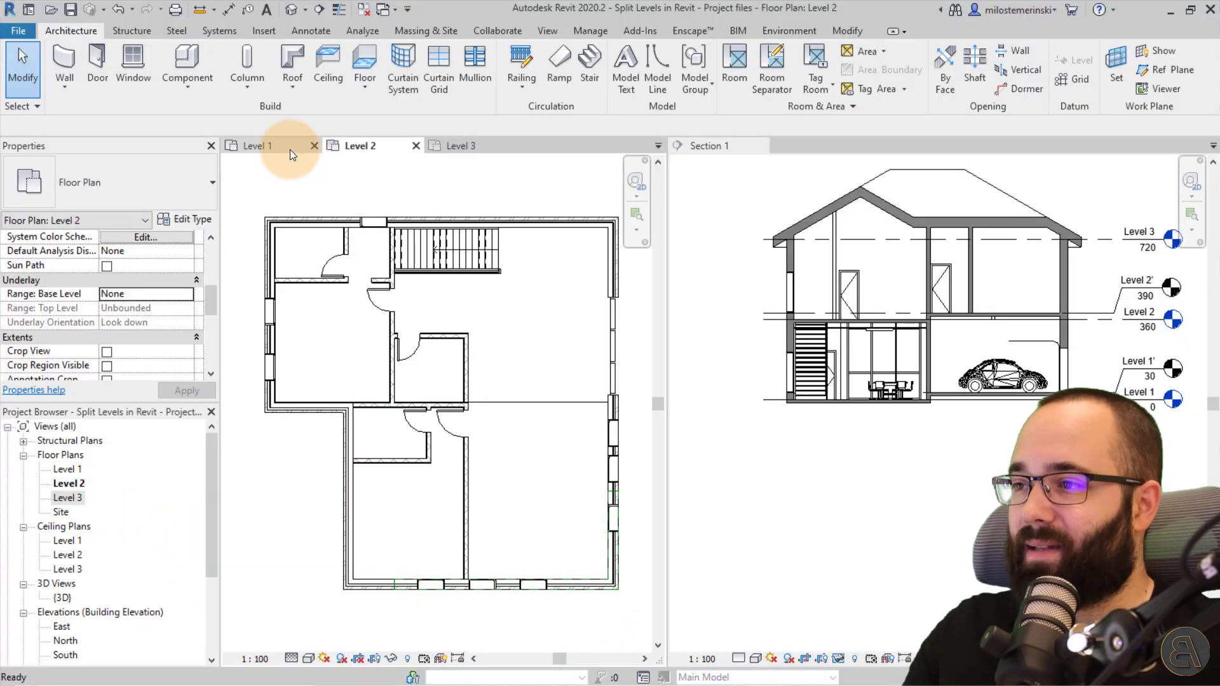
Switch to the Revit house project and examine the split levels in the Level 1 floor plan and Section 1
click(290, 150)
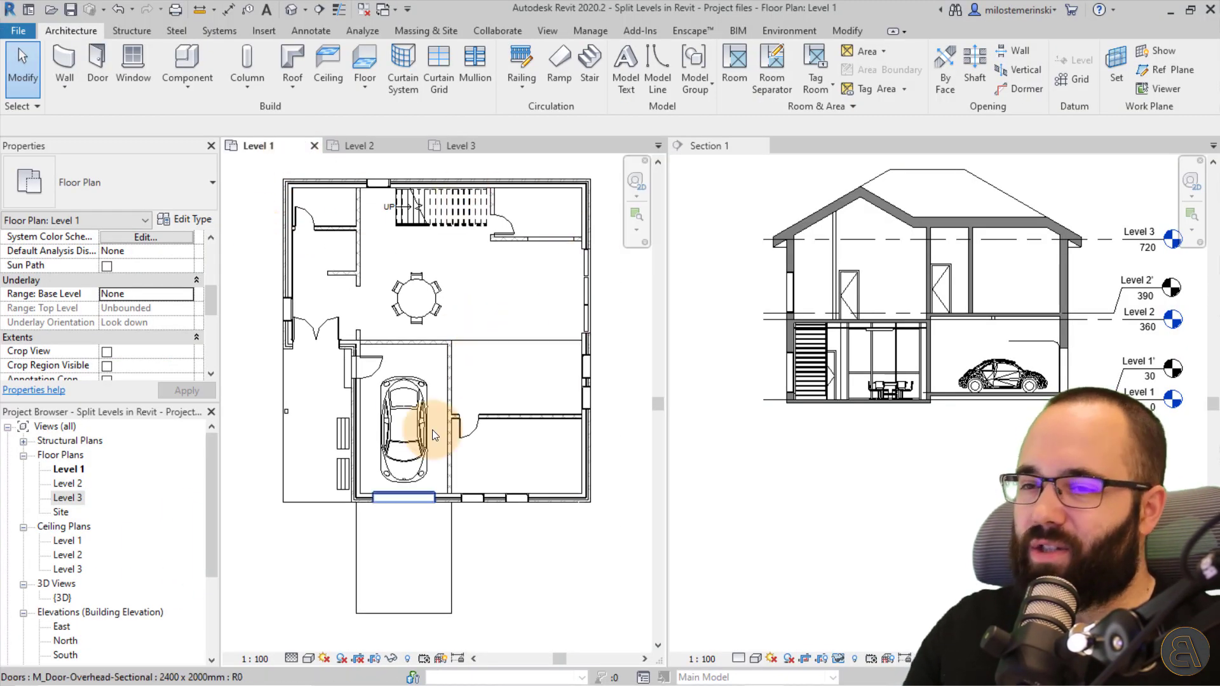
click(705, 348)
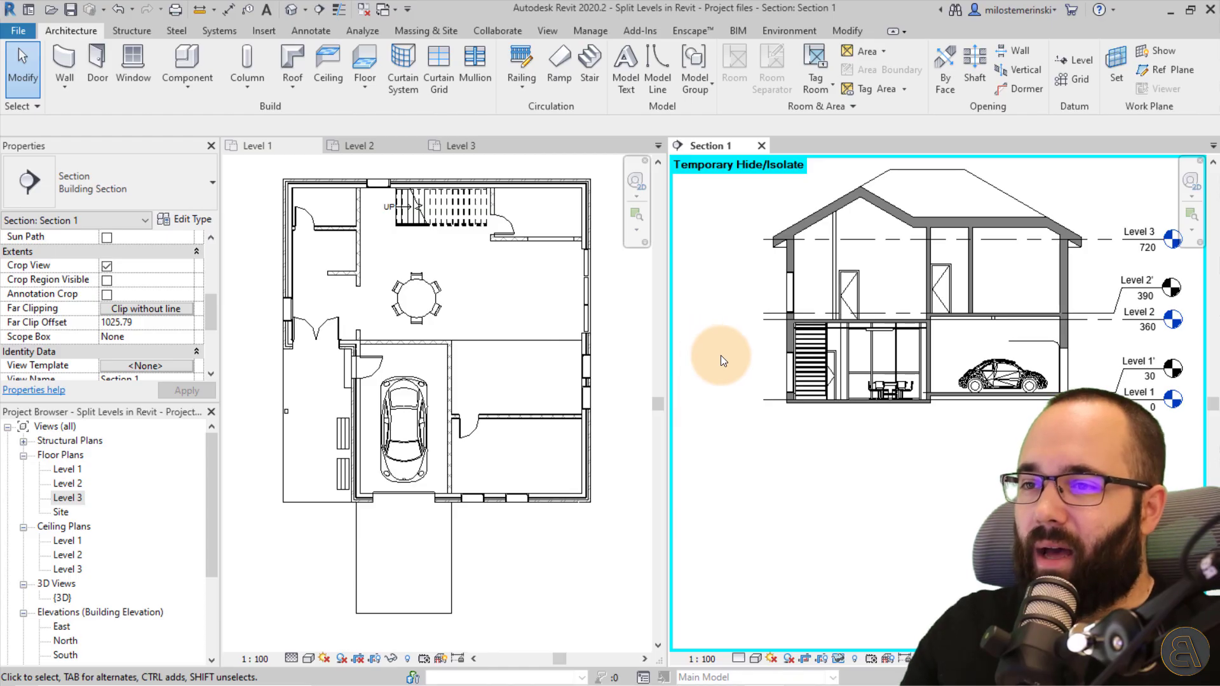
middle_drag(720, 356, 718, 353)
scroll(998, 317, up, 1)
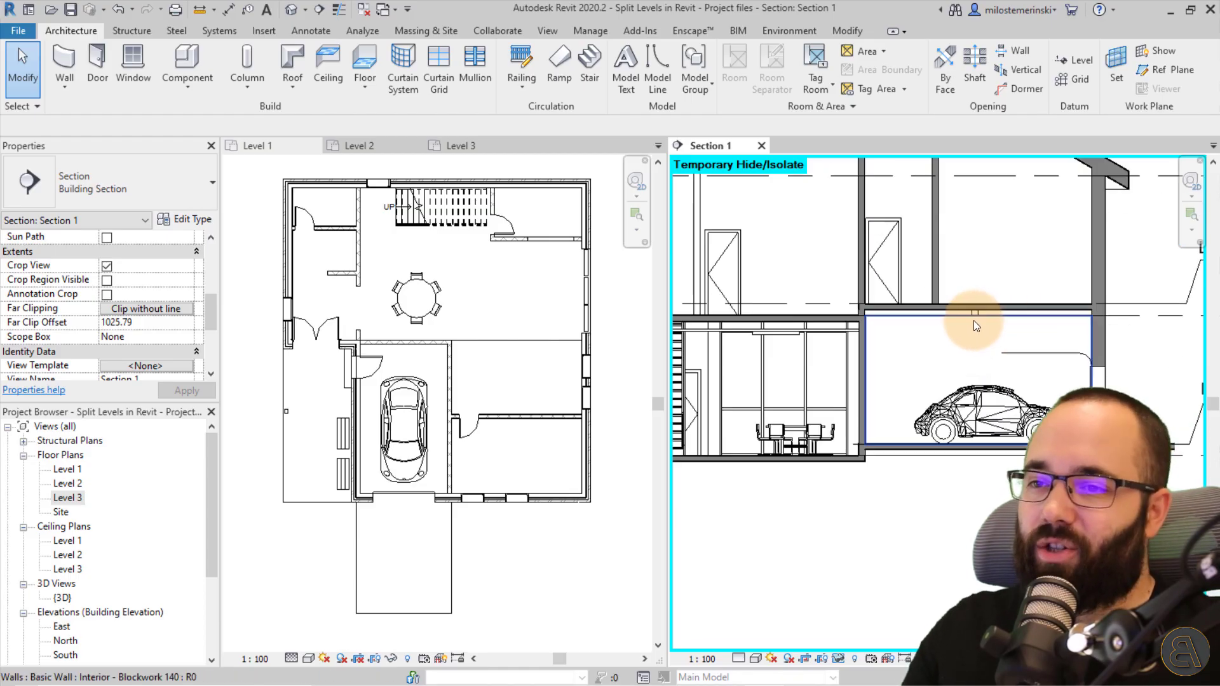
scroll(918, 337, up, 1)
scroll(918, 336, down, 1)
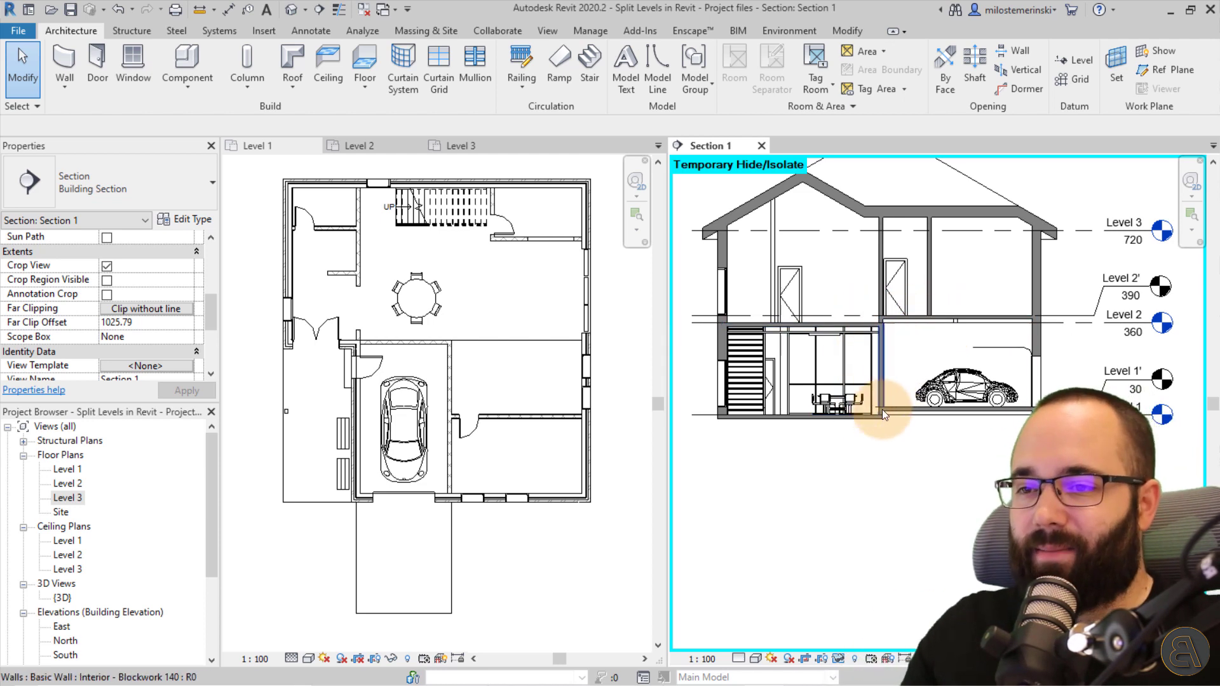
mouse_move(921, 365)
middle_down()
mouse_move(946, 370)
mouse_move(926, 356)
middle_up()
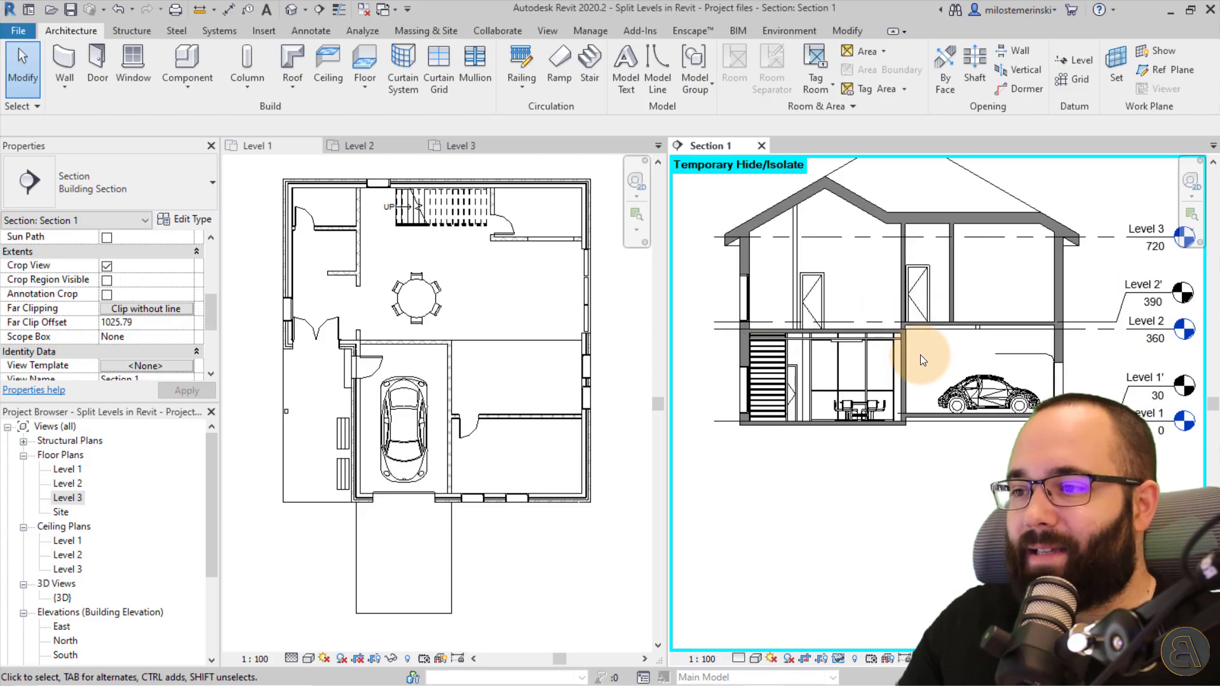
Make the Level 2 floor plan the active view beside Section 1
click(562, 364)
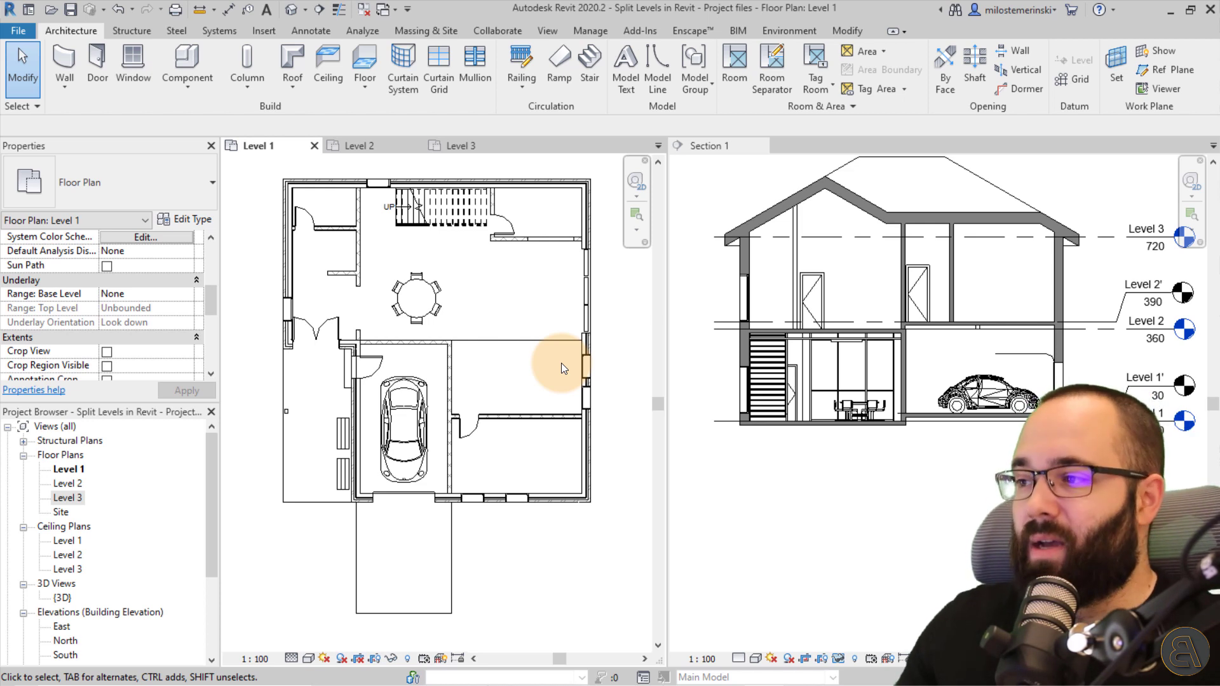
click(381, 149)
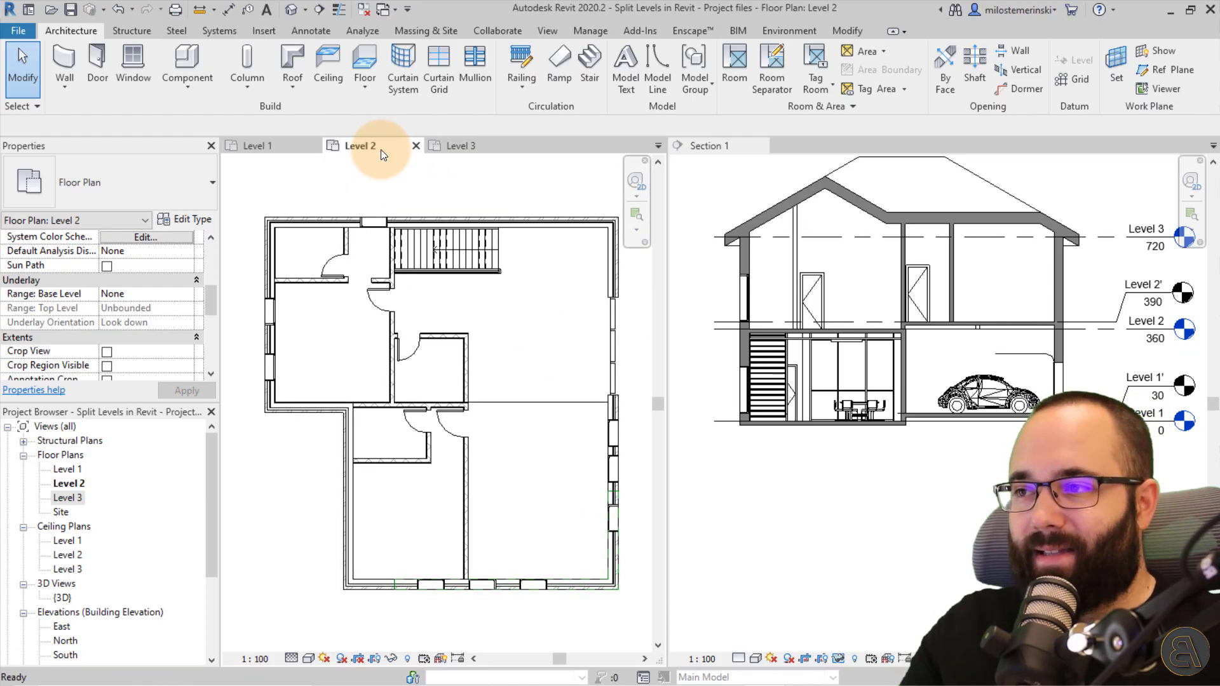
middle_drag(526, 356, 515, 334)
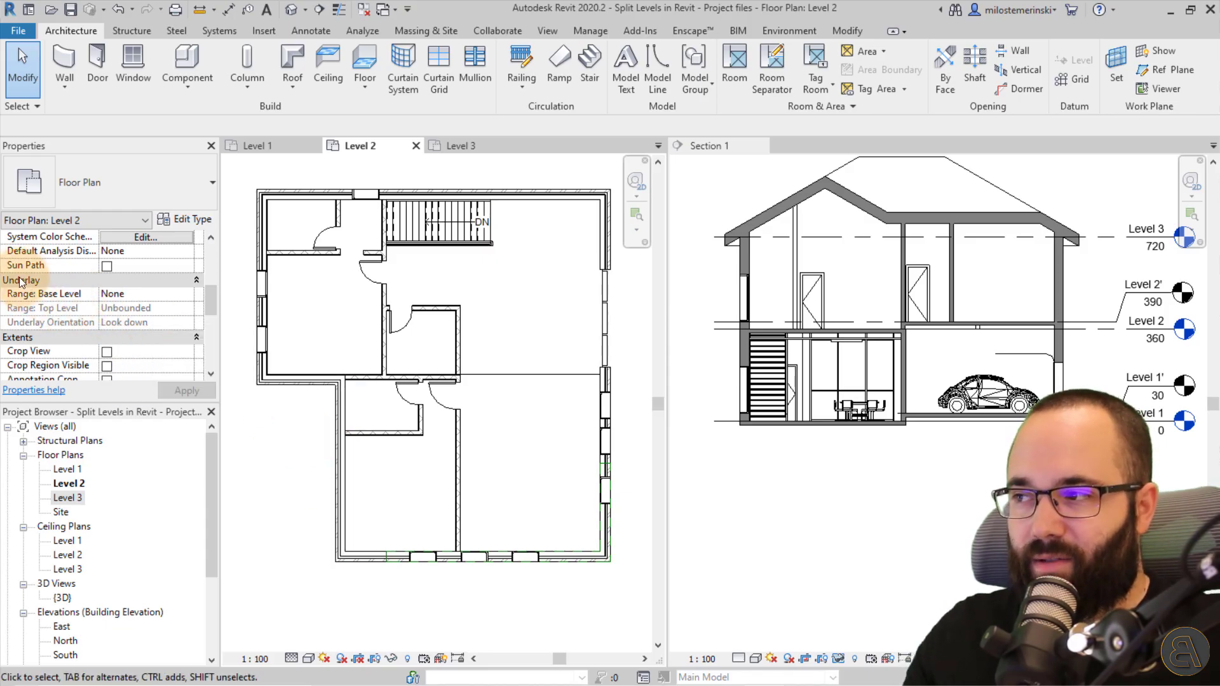
Set the Level 2 floor plan's underlay base level to Level 1 and apply the change
scroll(108, 286, up, 1)
scroll(108, 284, up, 3)
scroll(103, 296, down, 6)
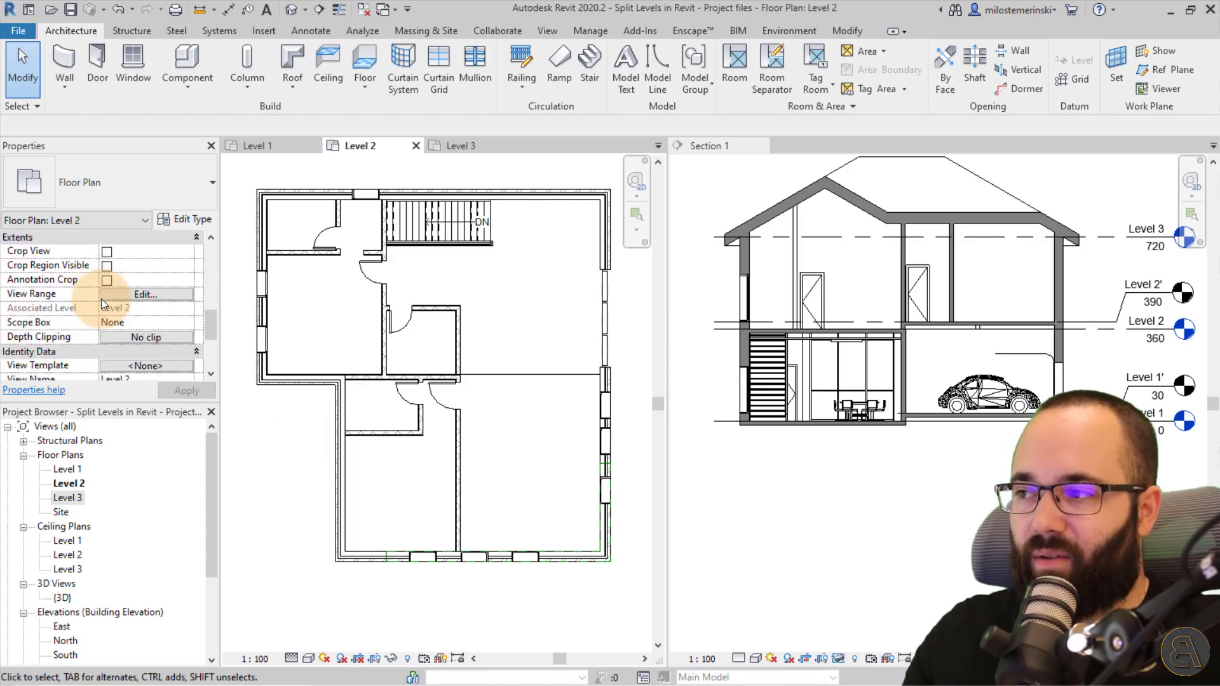
scroll(89, 307, down, 1)
scroll(90, 308, up, 4)
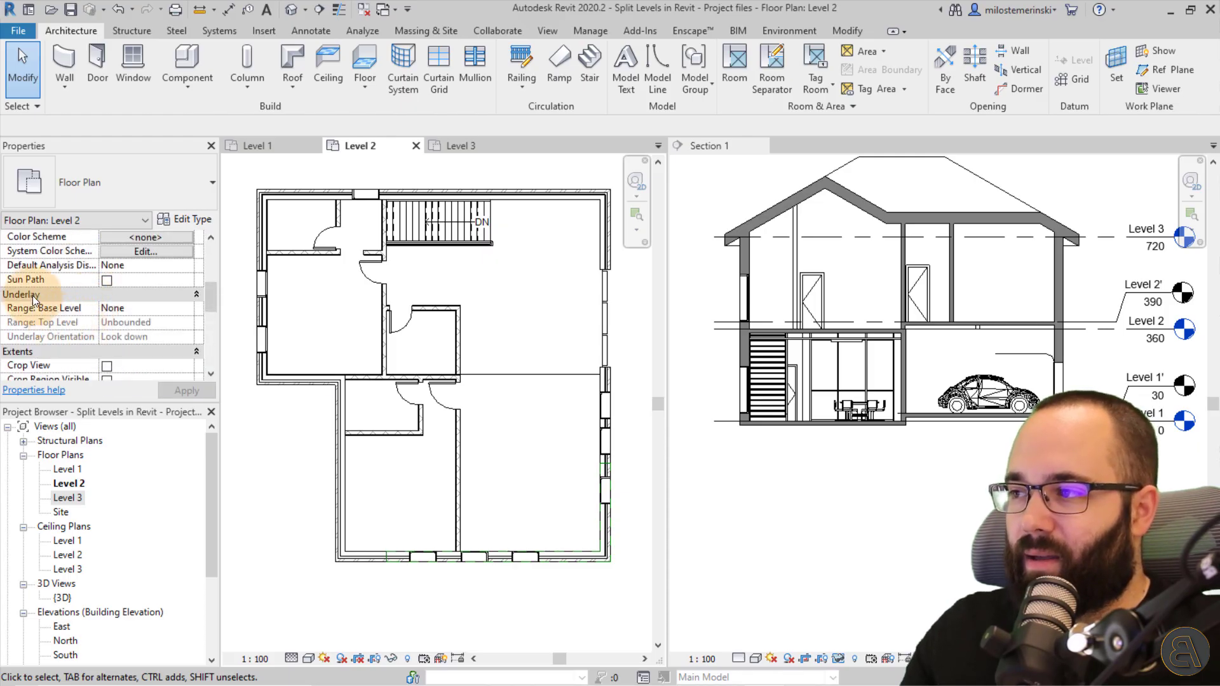
scroll(114, 321, down, 1)
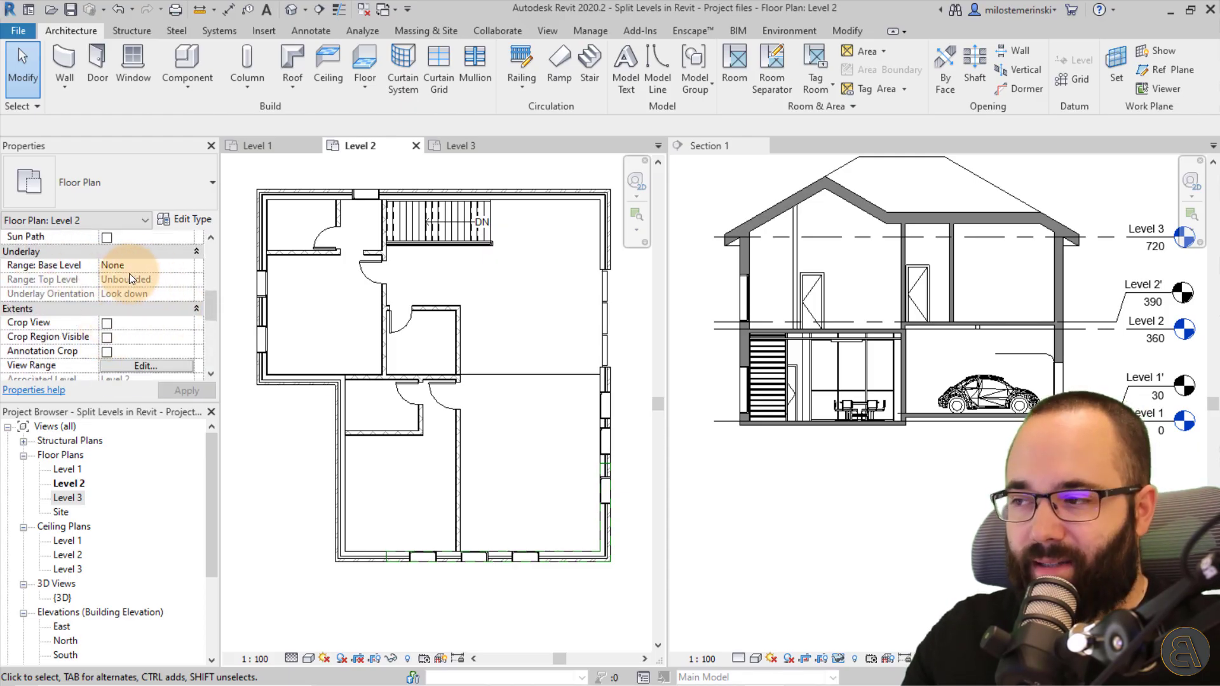
scroll(128, 274, down, 2)
scroll(112, 299, down, 1)
scroll(70, 337, up, 1)
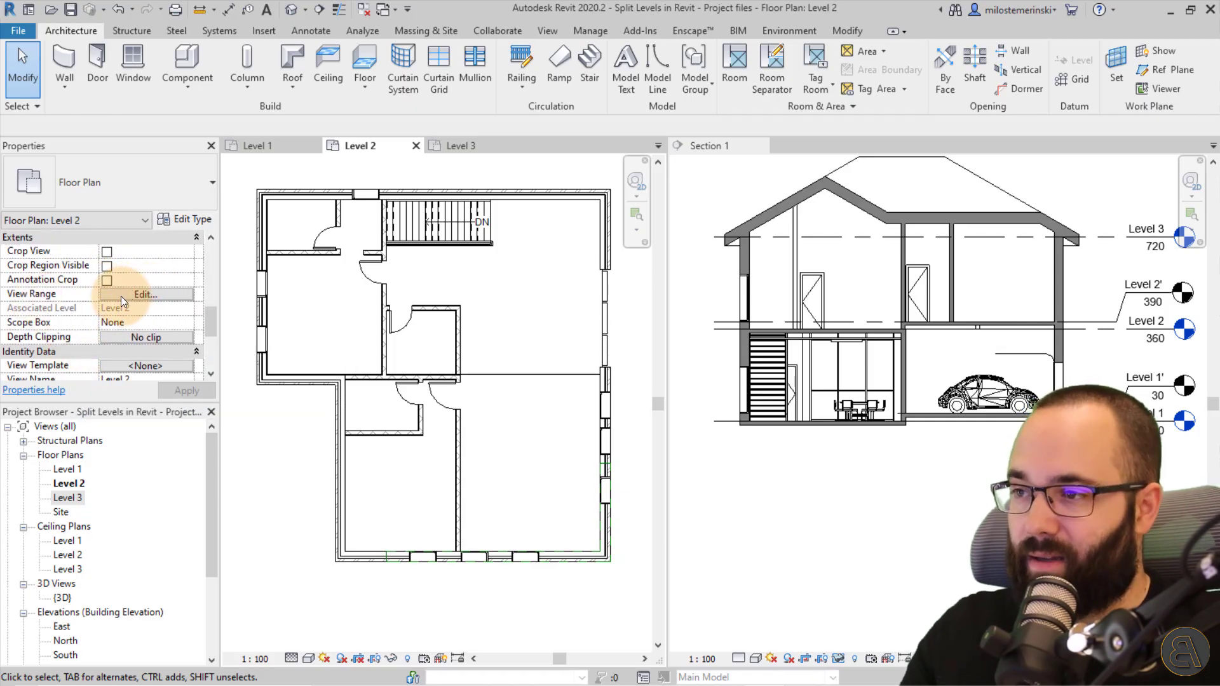
scroll(126, 313, up, 2)
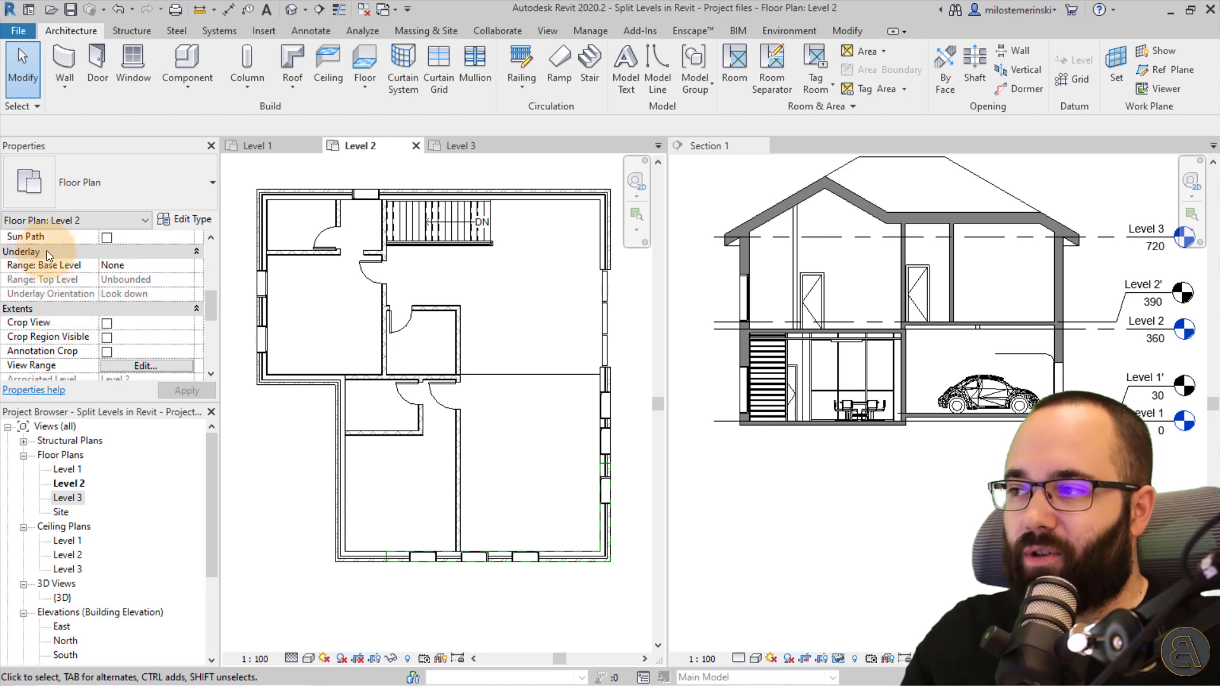
click(191, 266)
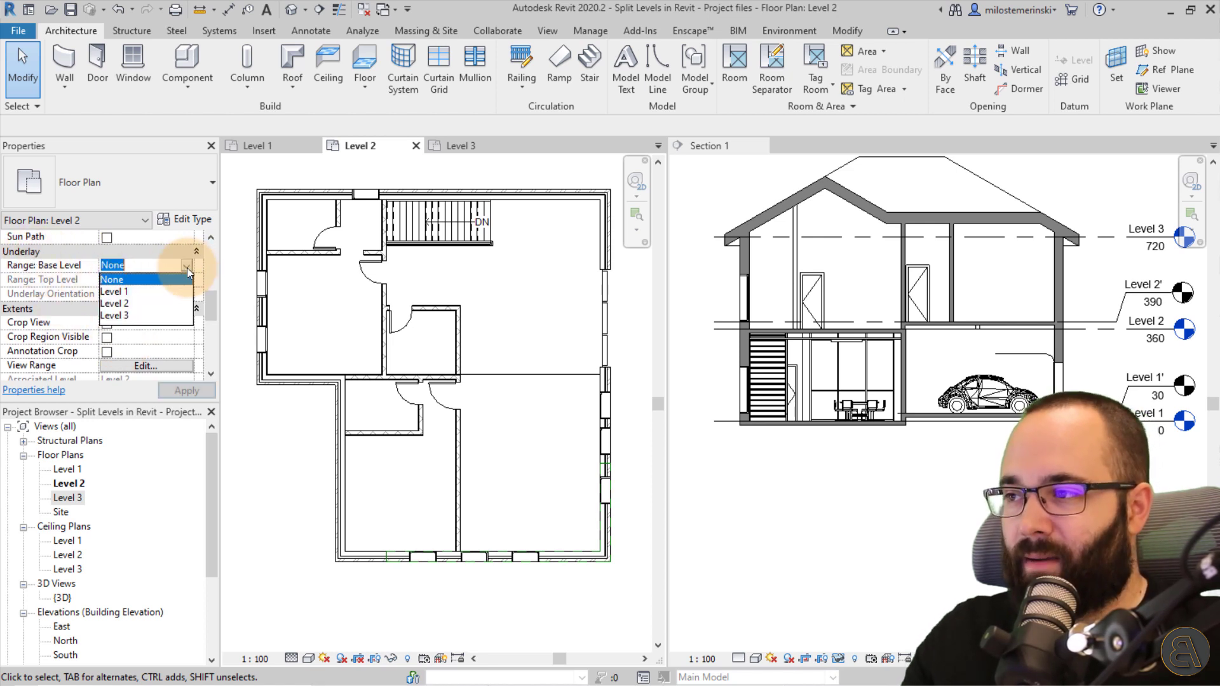
click(120, 291)
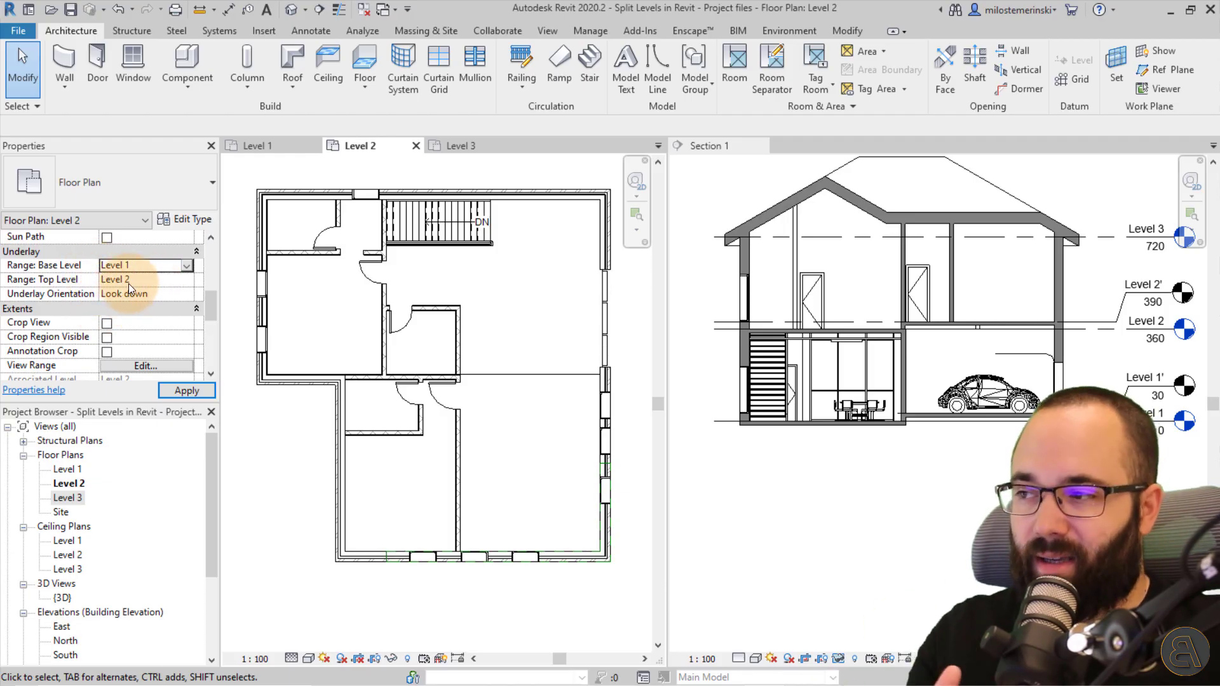
click(178, 391)
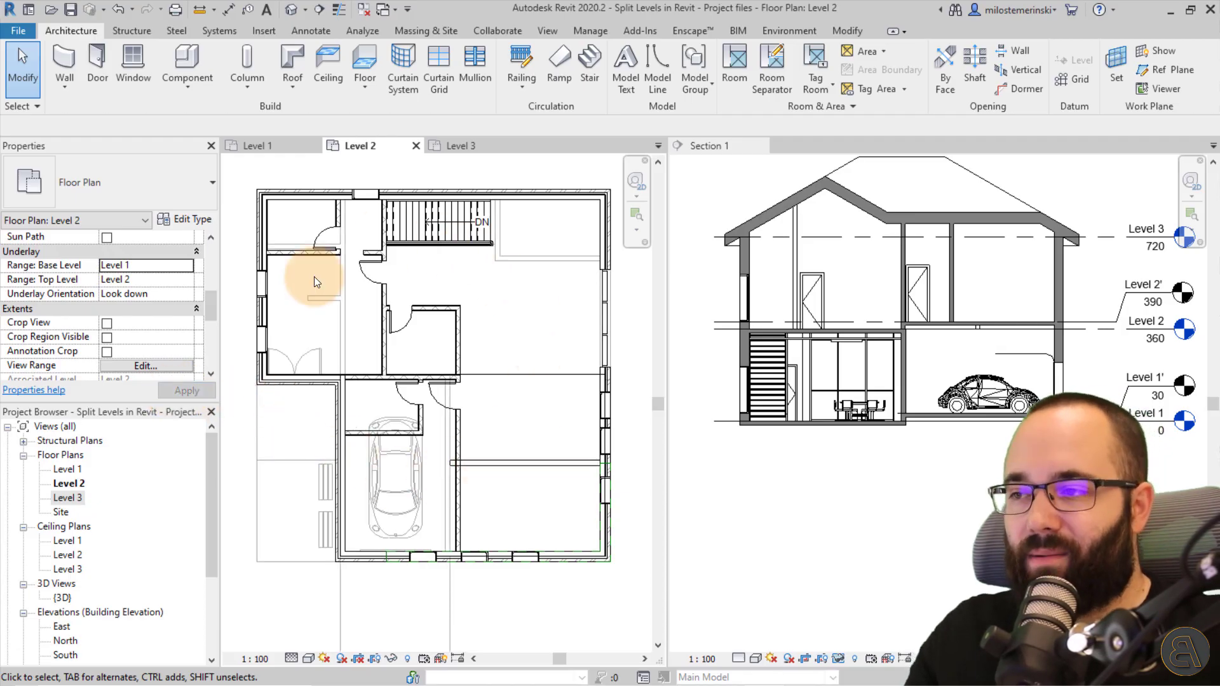
Examine the Level 1 underlay around the garage, car and entrance area in the Level 2 floor plan
scroll(544, 499, up, 2)
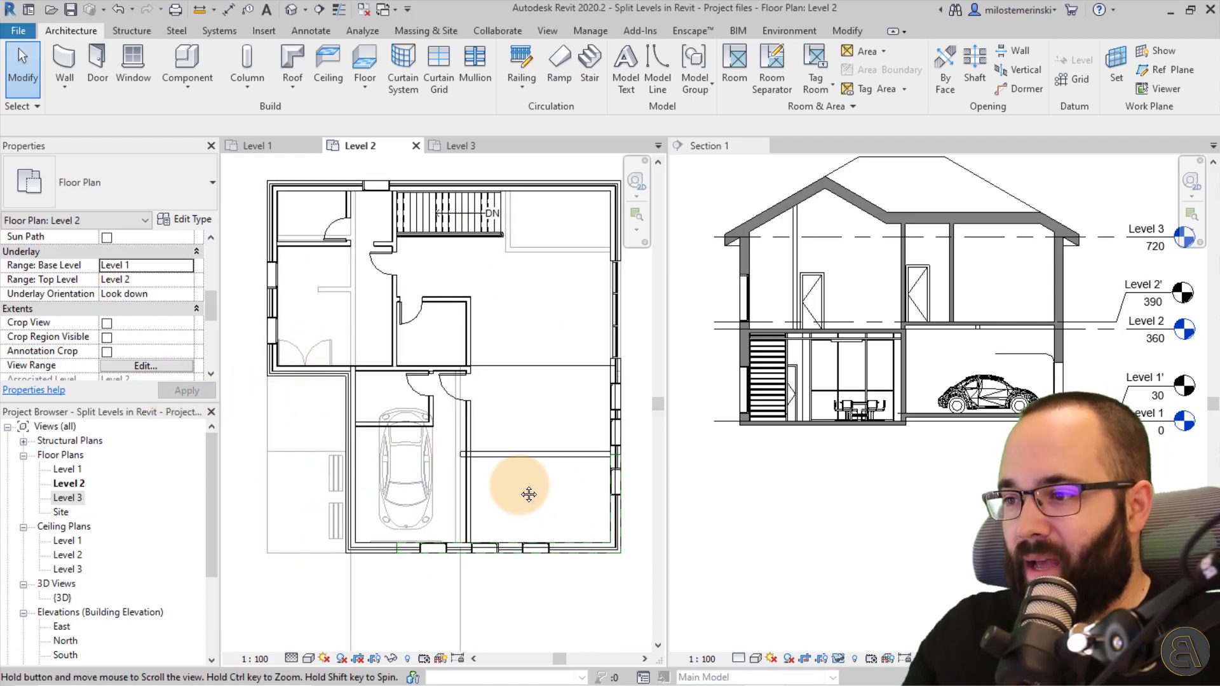
scroll(356, 418, up, 2)
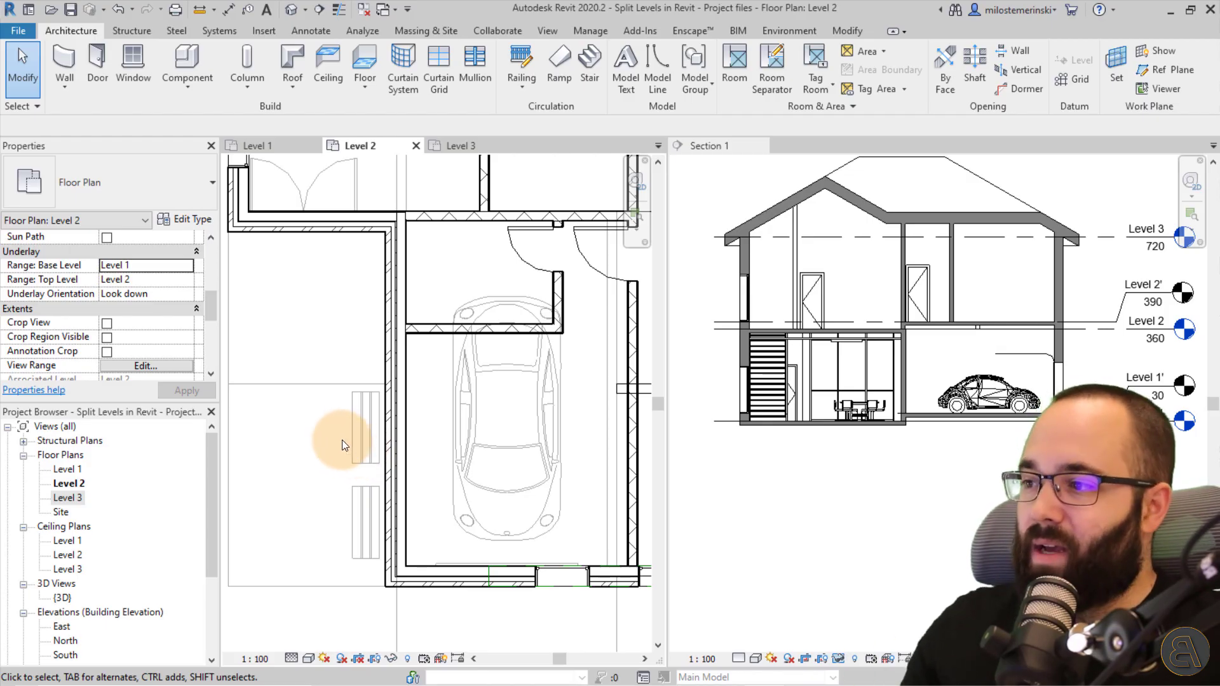
scroll(344, 426, down, 2)
middle_drag(329, 445, 312, 455)
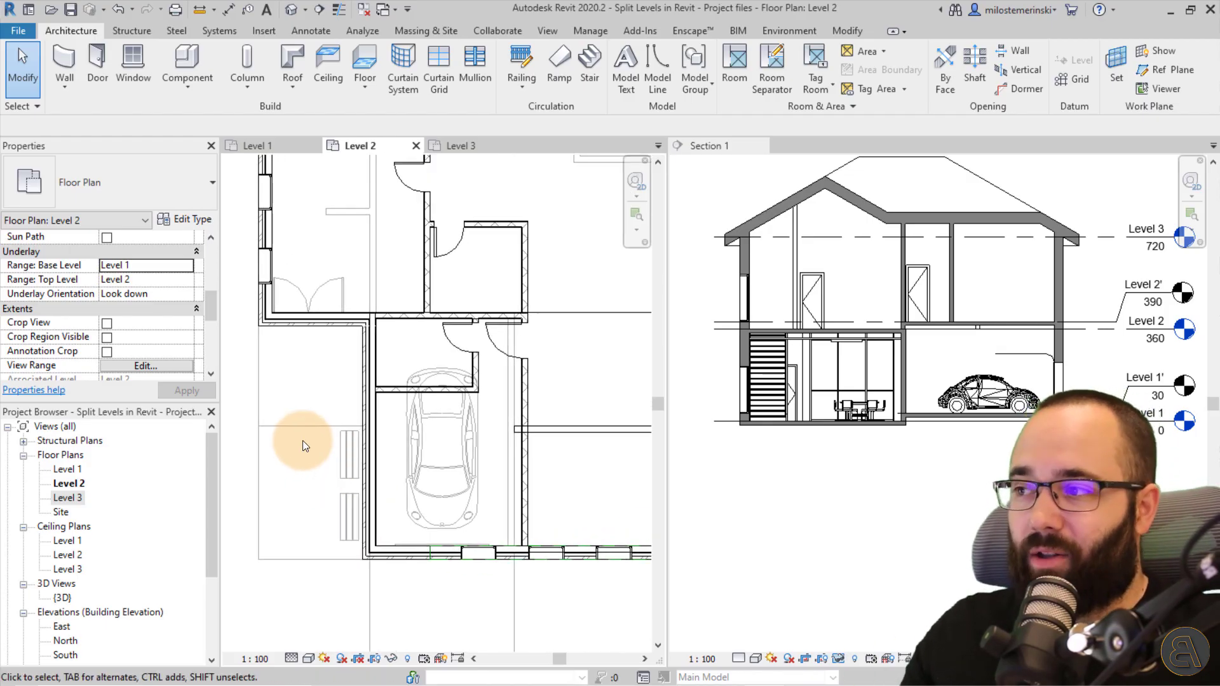
Set the Level 2 floor plan's underlay base level to None and apply the change
click(188, 265)
click(187, 265)
click(165, 279)
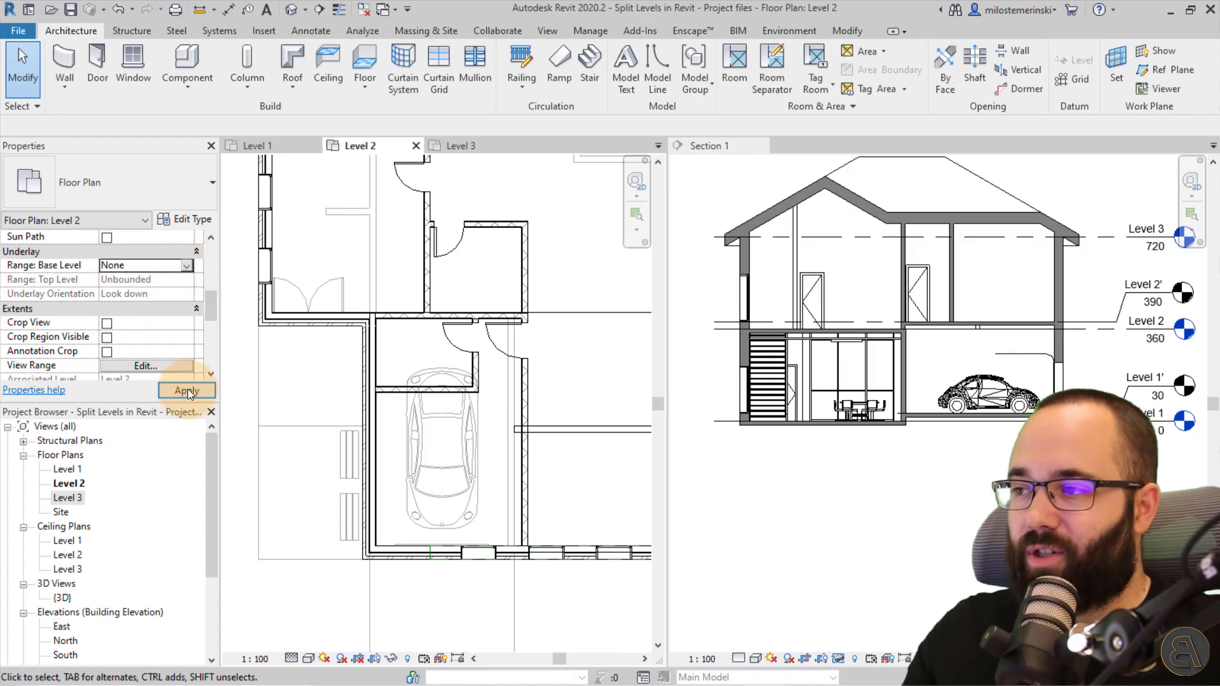
click(188, 390)
Set the Level 2 plan's view range bottom and view depth to Unlimited and apply the change
scroll(168, 337, down, 3)
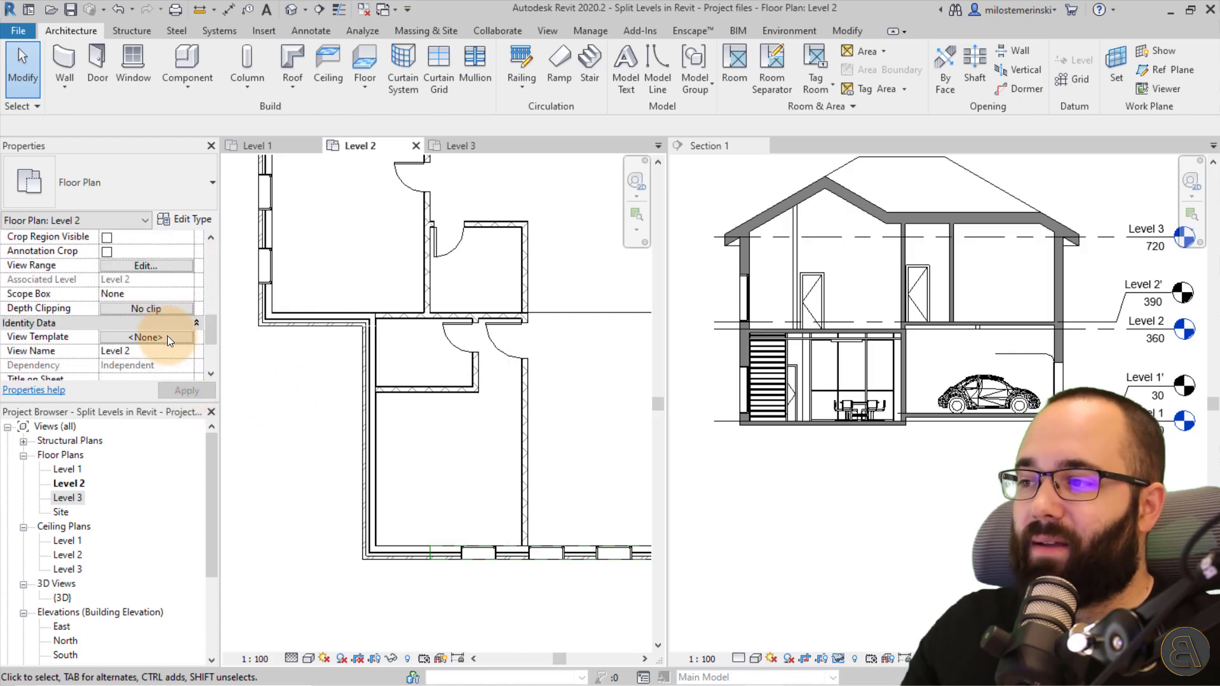
click(128, 265)
click(307, 265)
click(299, 299)
click(299, 315)
click(292, 347)
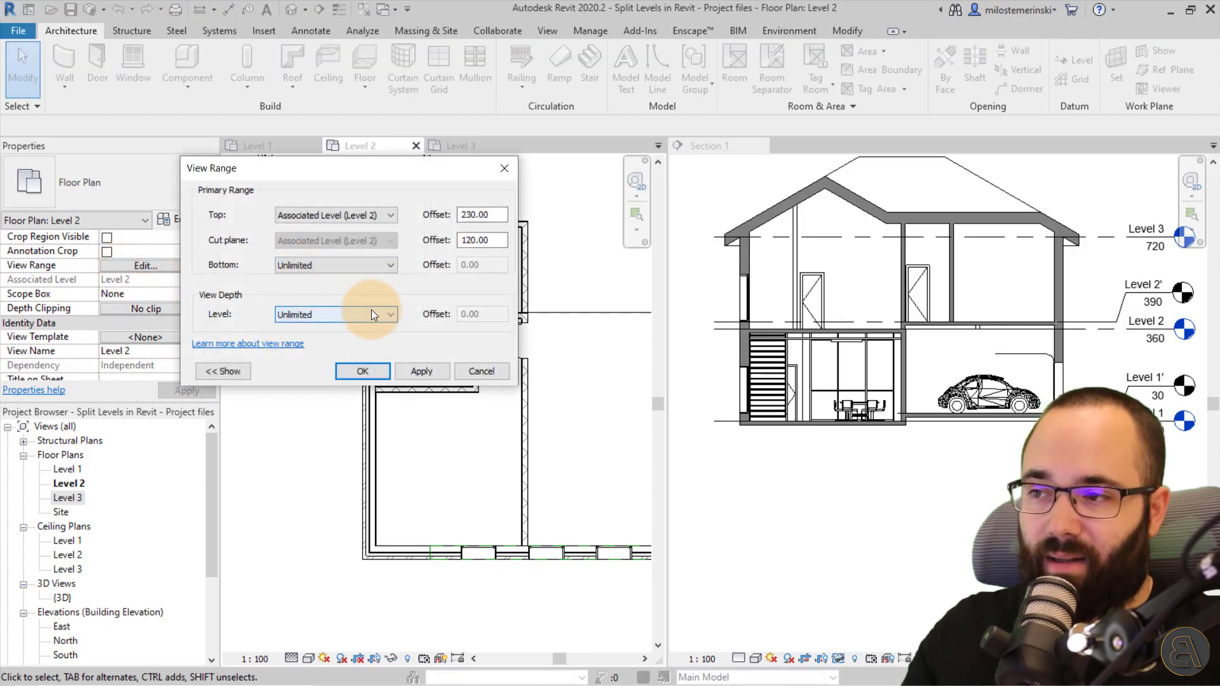
click(427, 370)
click(362, 371)
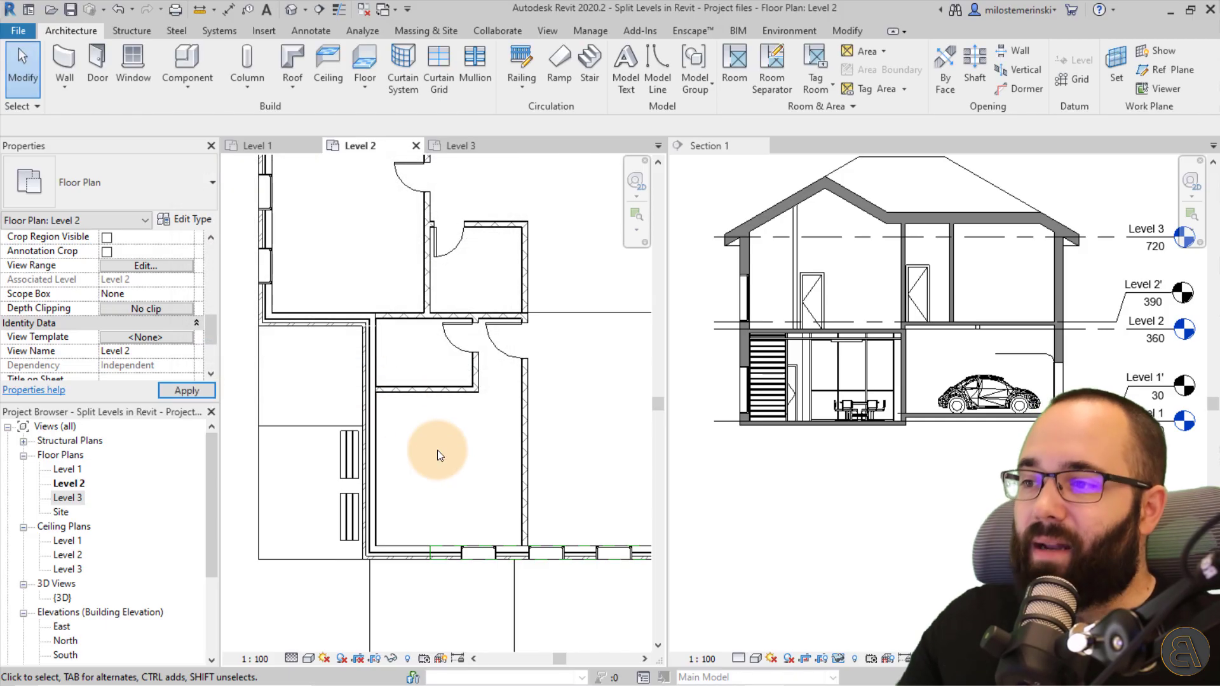
Delete the upper bench outside the exterior wall in the Level 2 plan, and undo the deletion
scroll(337, 486, down, 2)
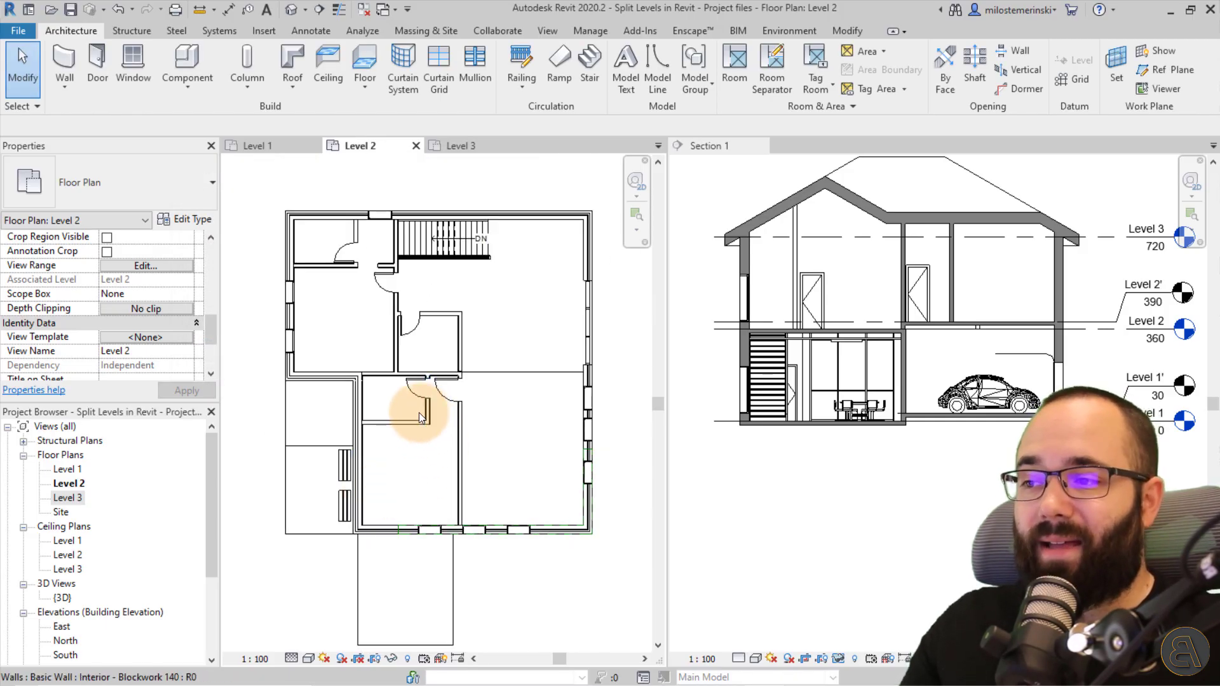
scroll(381, 477, up, 3)
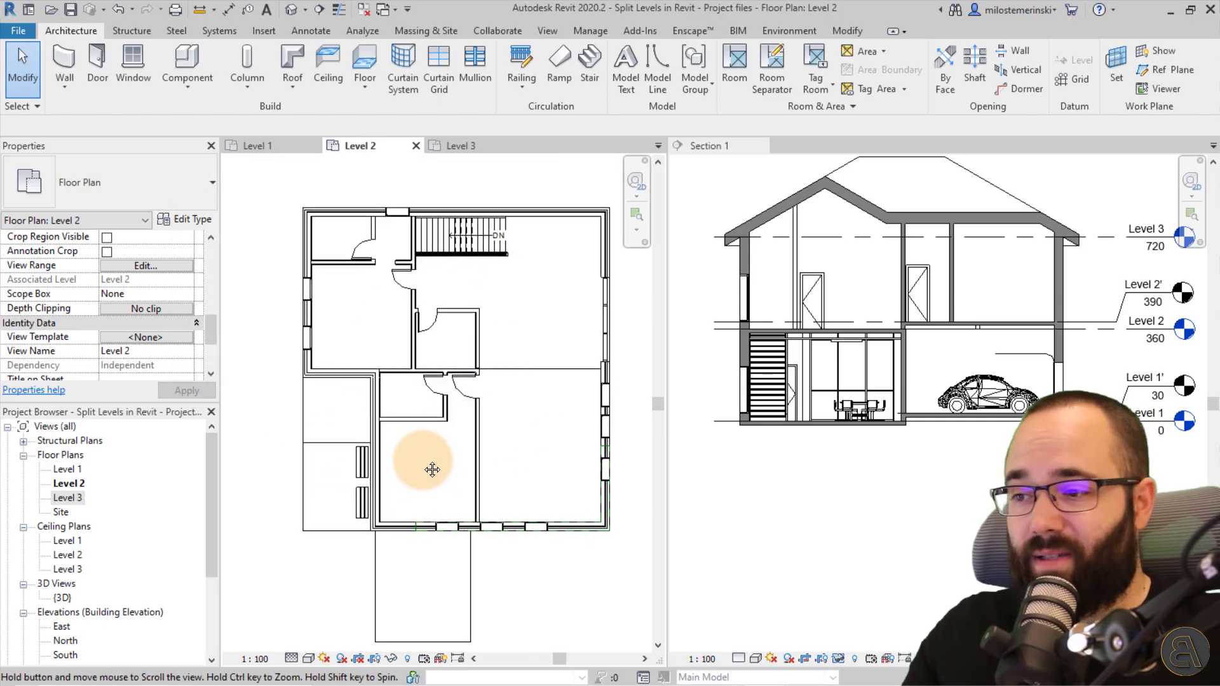
drag(376, 457, 330, 445)
key(Delete)
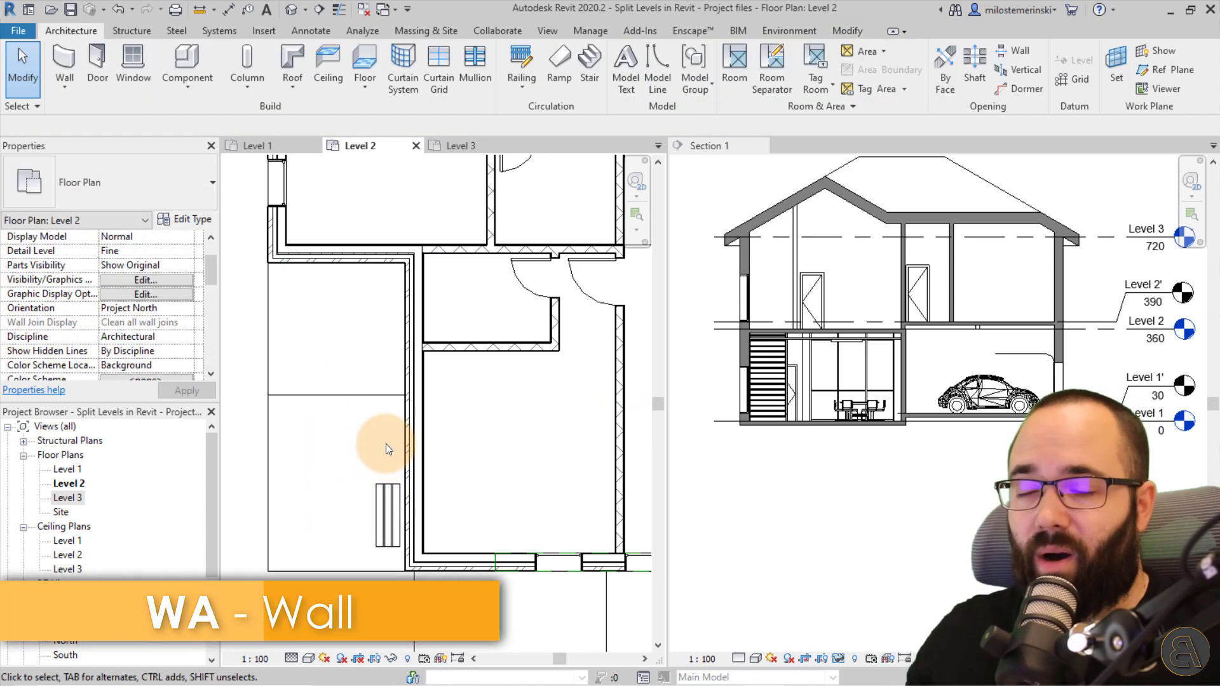
click(116, 13)
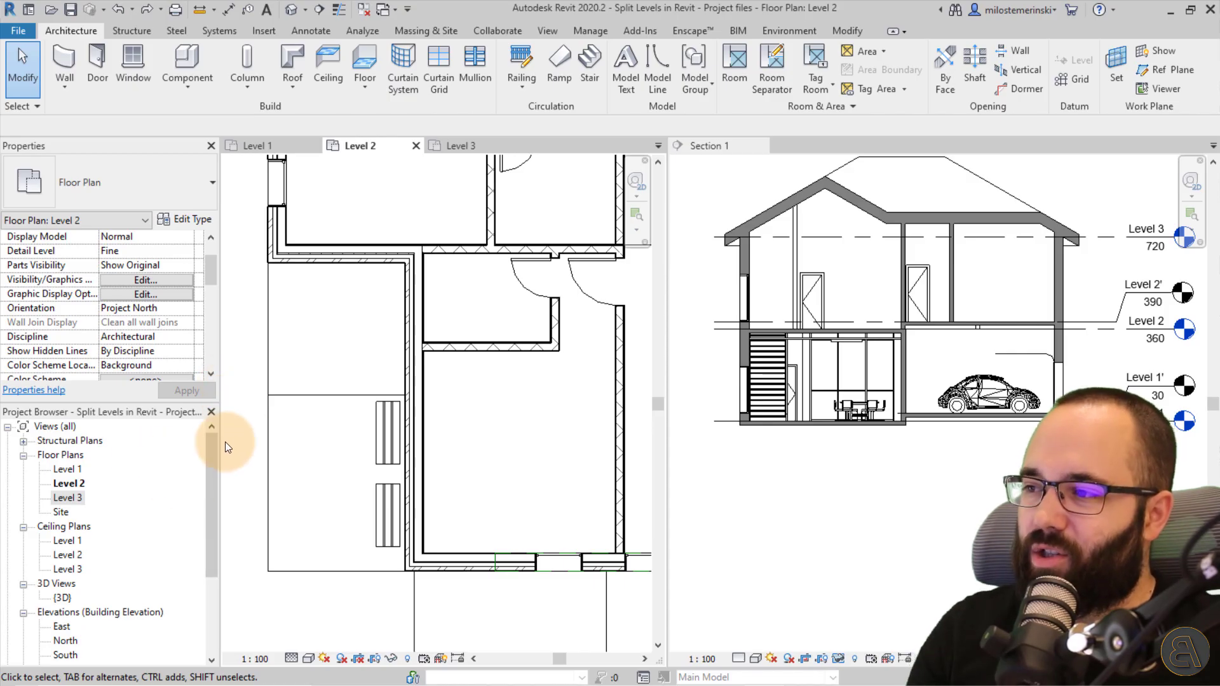
Examine the lower-floor elements shown in the Level 2 plan together with its underlay and view range properties
scroll(143, 300, down, 3)
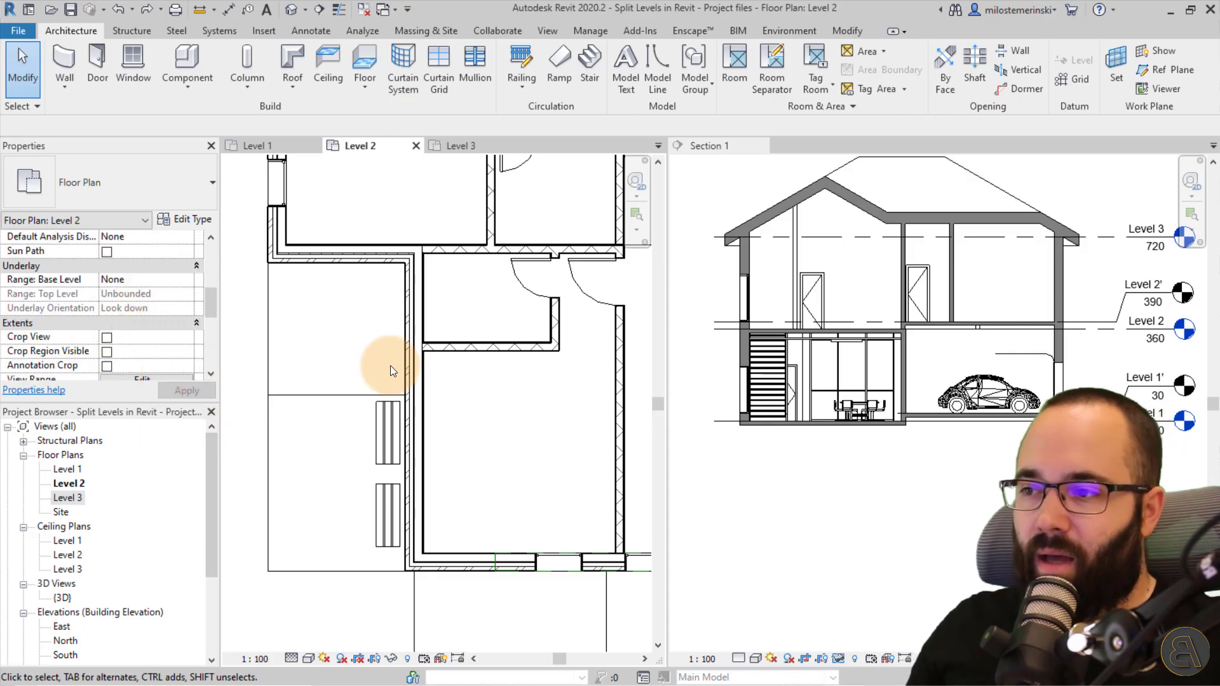
middle_drag(354, 384, 322, 441)
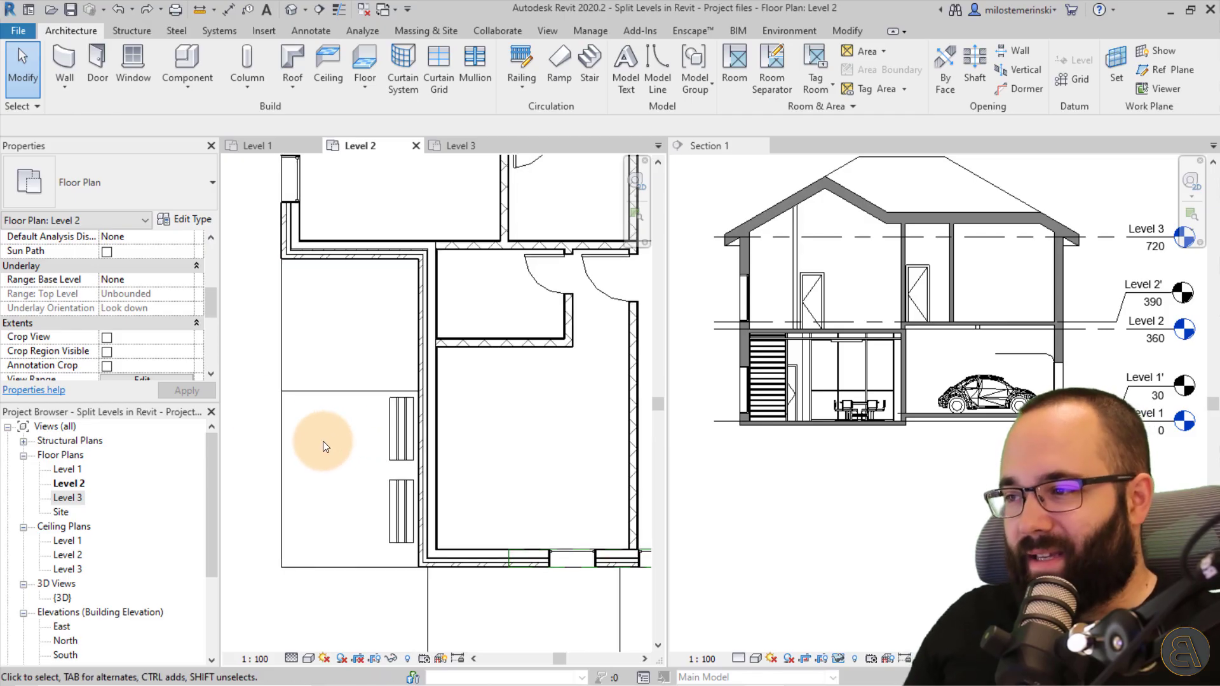
scroll(101, 317, down, 3)
scroll(489, 447, down, 3)
middle_drag(490, 448, 425, 480)
scroll(504, 468, up, 2)
middle_drag(504, 468, 530, 445)
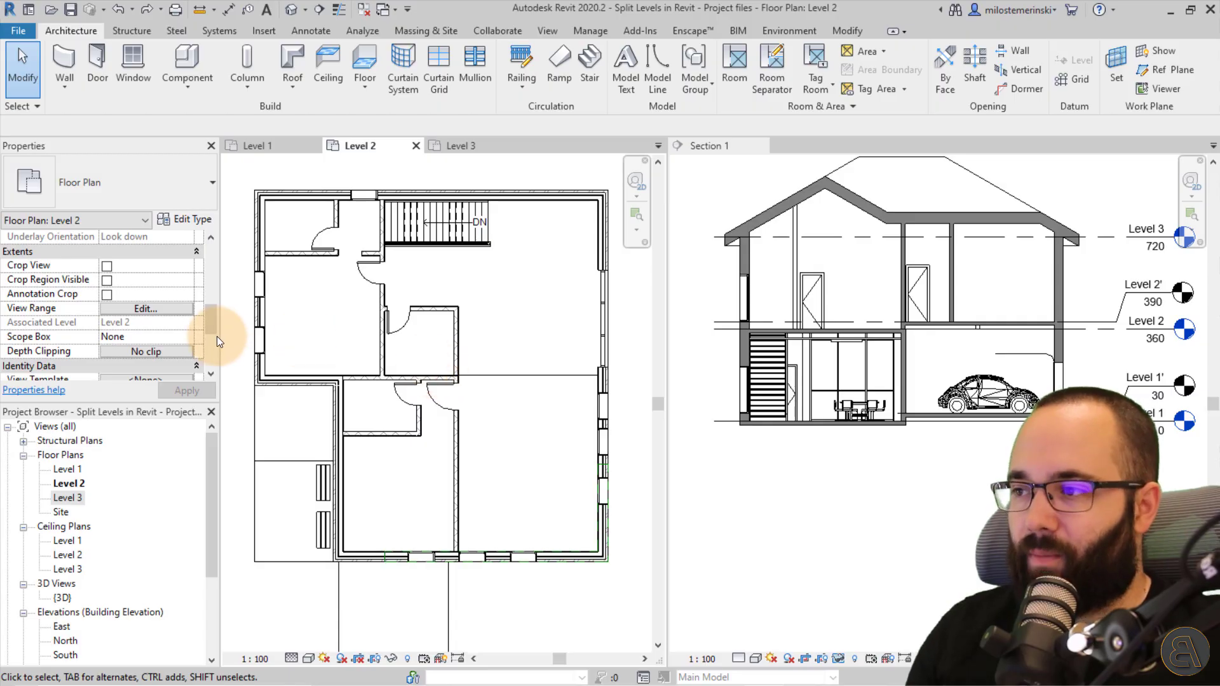
scroll(164, 333, down, 3)
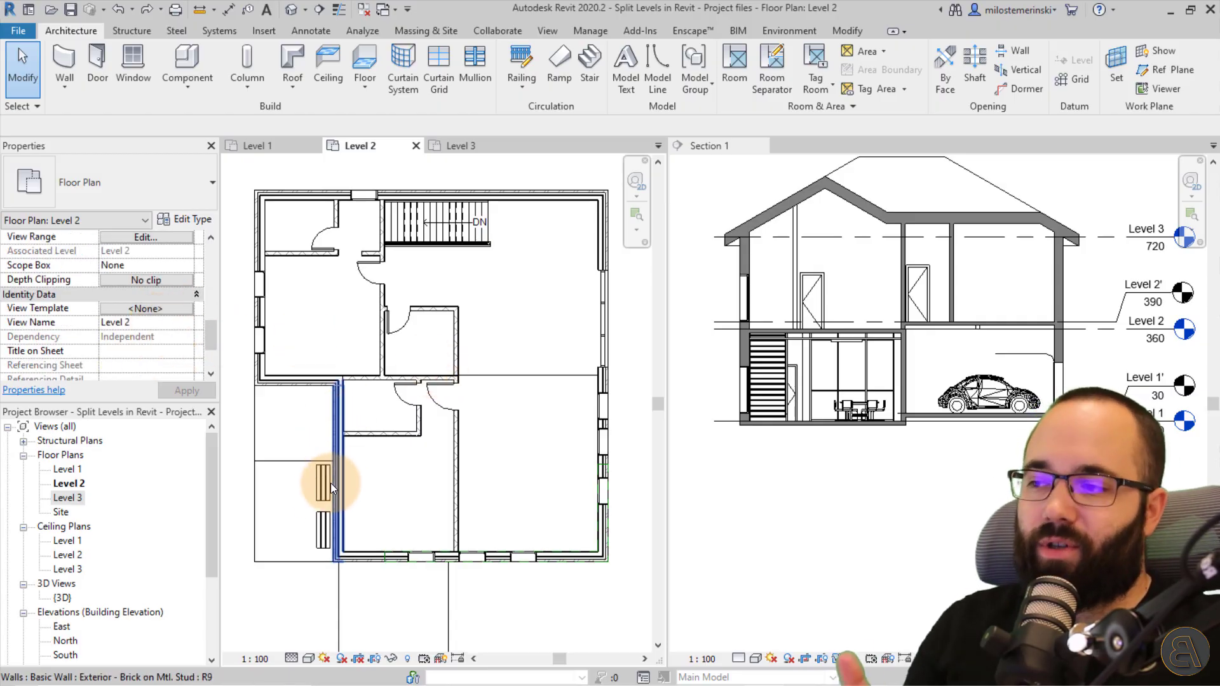
scroll(131, 334, up, 3)
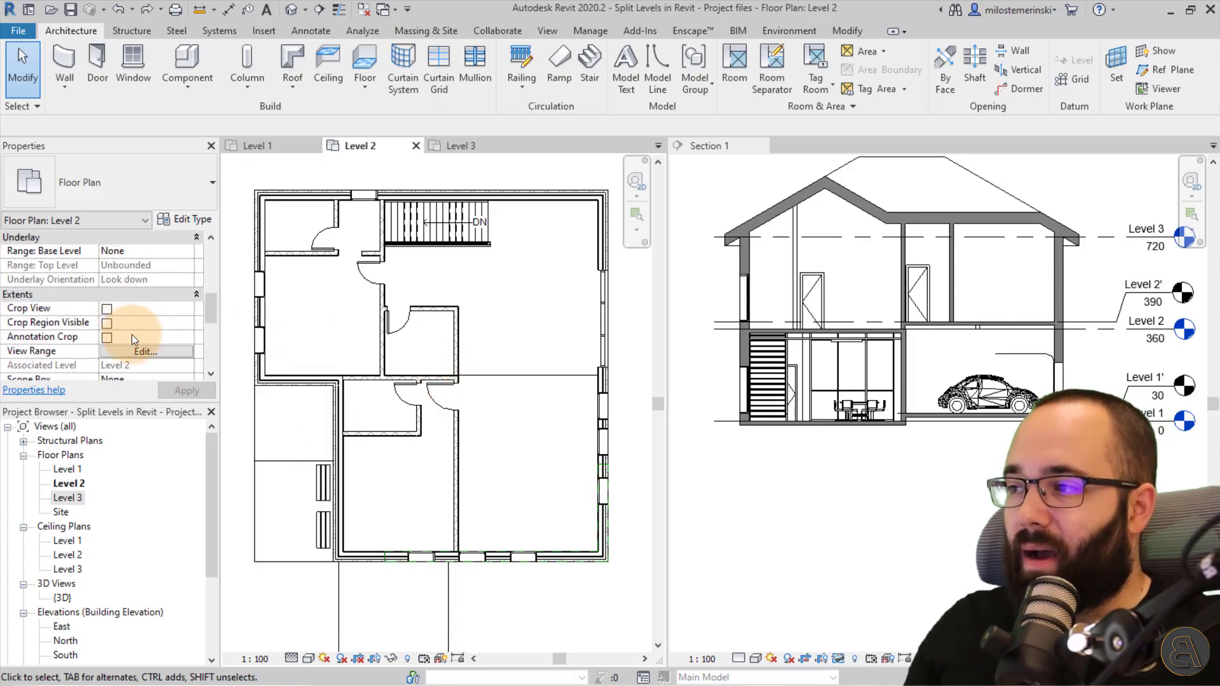
scroll(132, 334, down, 2)
scroll(128, 322, up, 3)
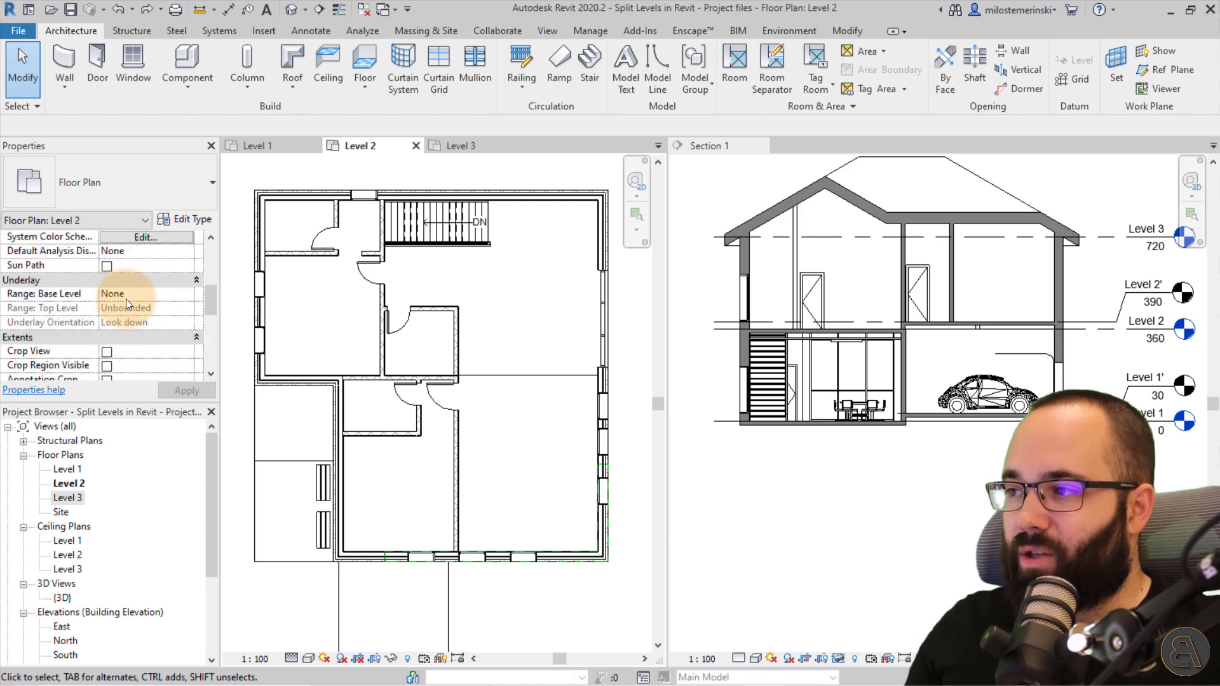
click(188, 295)
click(189, 295)
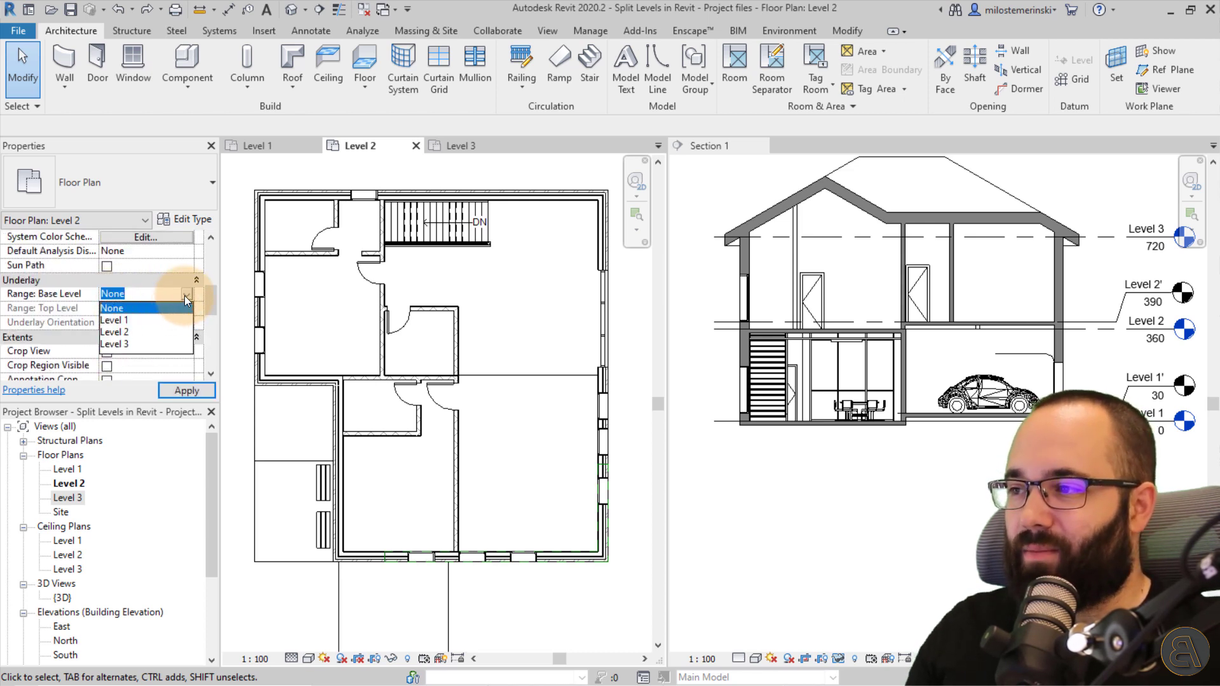
Set the Level 2 plan's view depth and view range bottom to Associated Level (Level 2) and apply the change
scroll(179, 321, down, 1)
scroll(180, 322, down, 1)
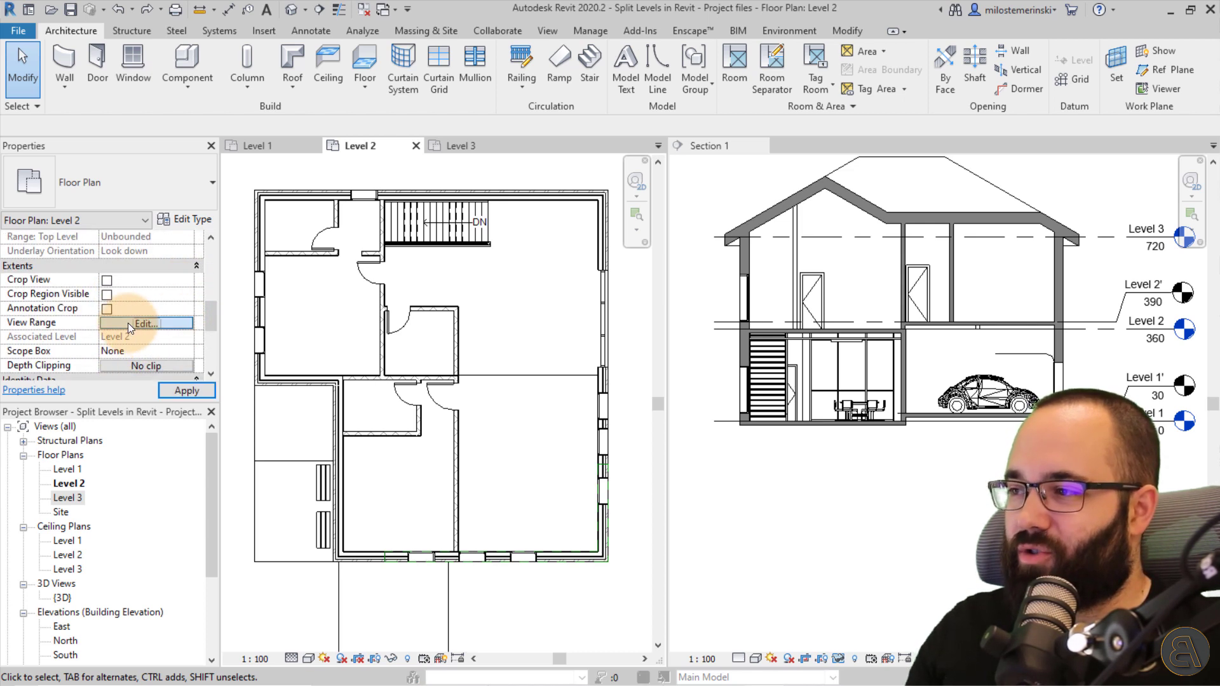
click(128, 323)
click(363, 315)
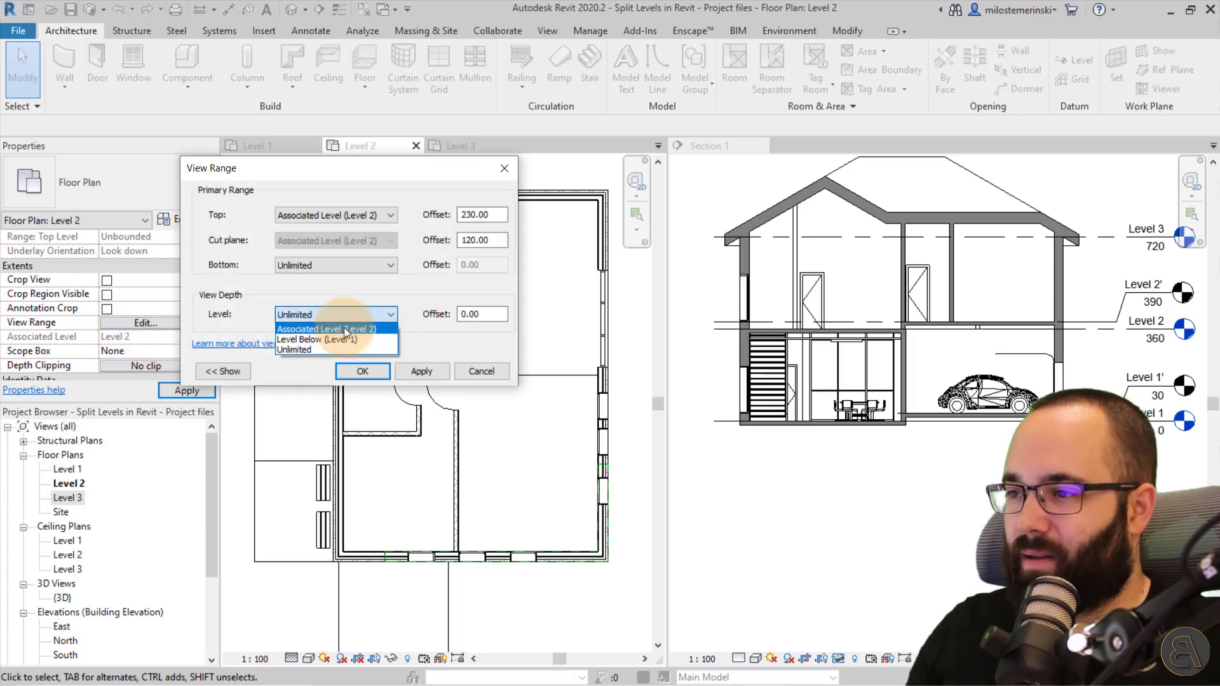
click(345, 328)
click(314, 266)
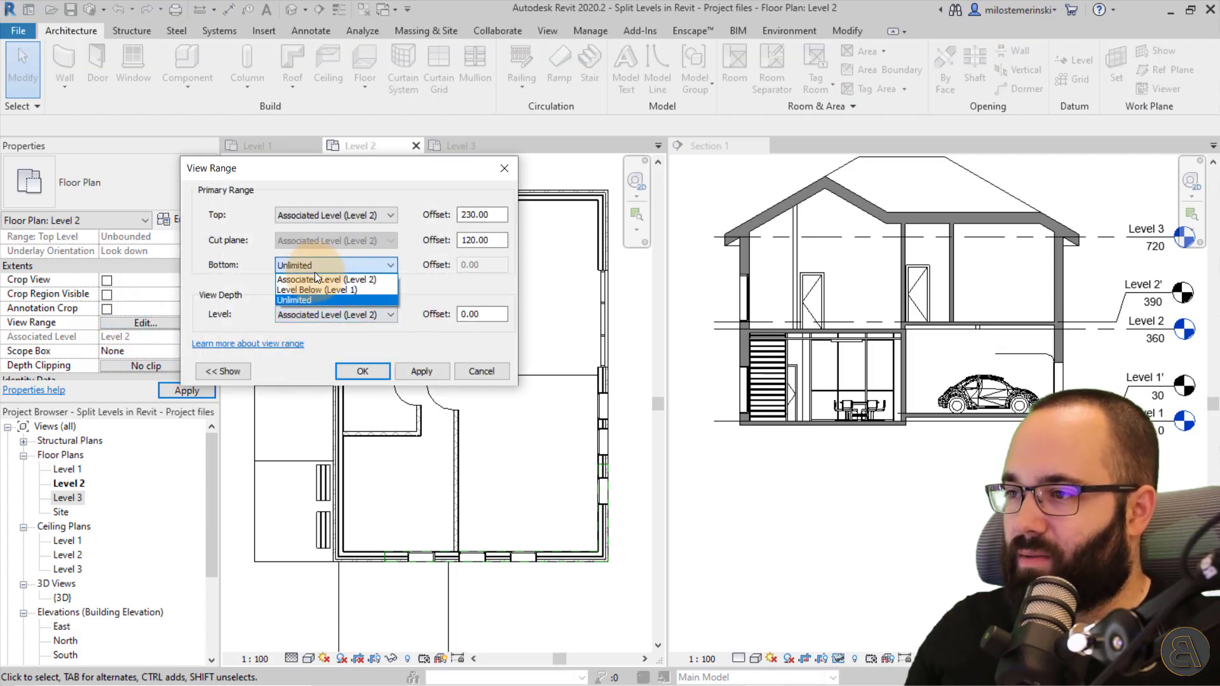
click(318, 278)
click(444, 370)
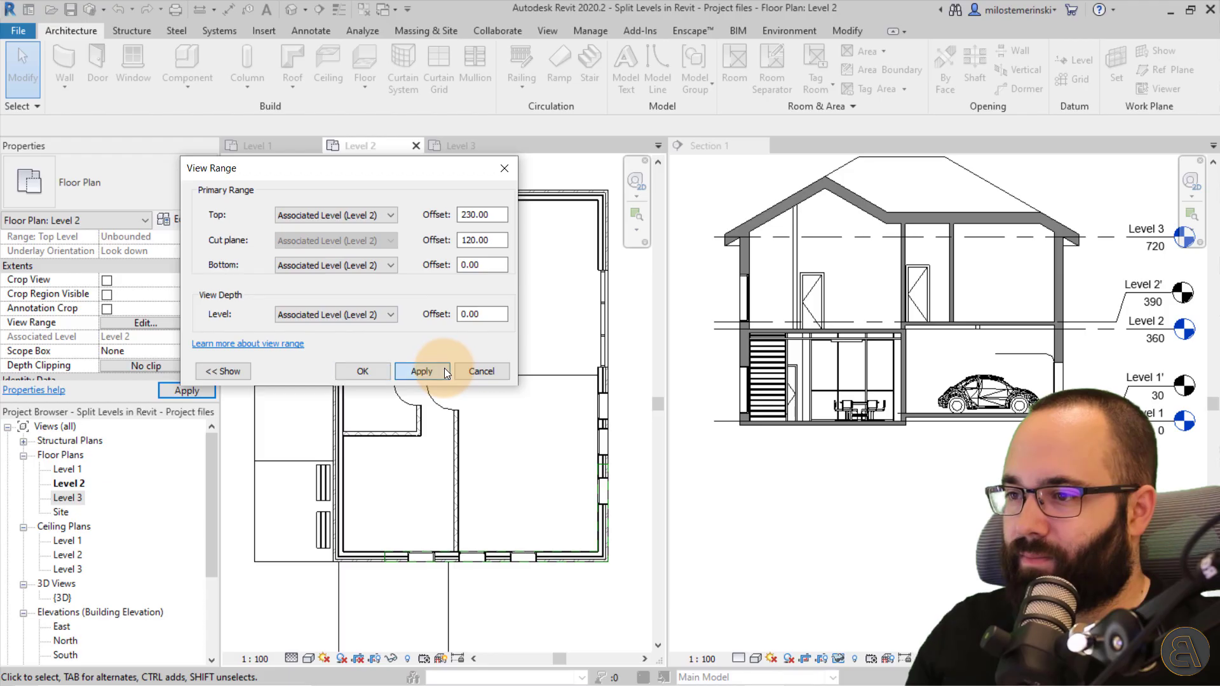
click(355, 371)
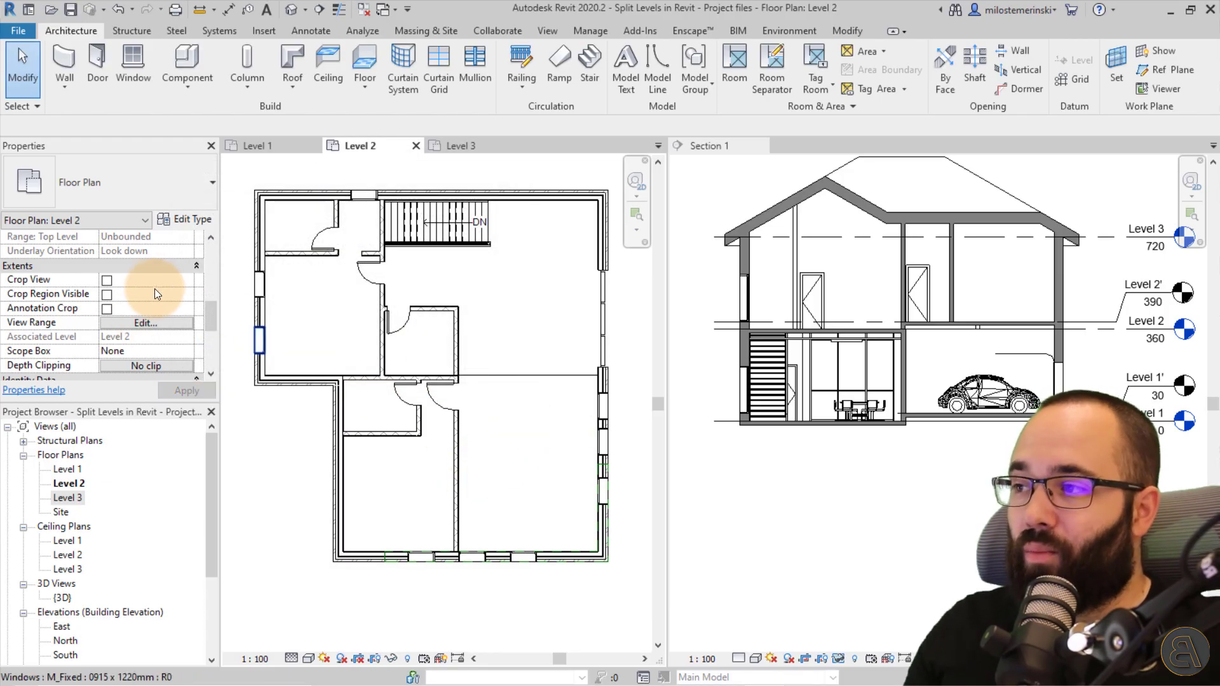
Set the Level 2 plan's underlay base level to Level 1 and apply it
scroll(153, 289, up, 5)
click(175, 291)
click(187, 293)
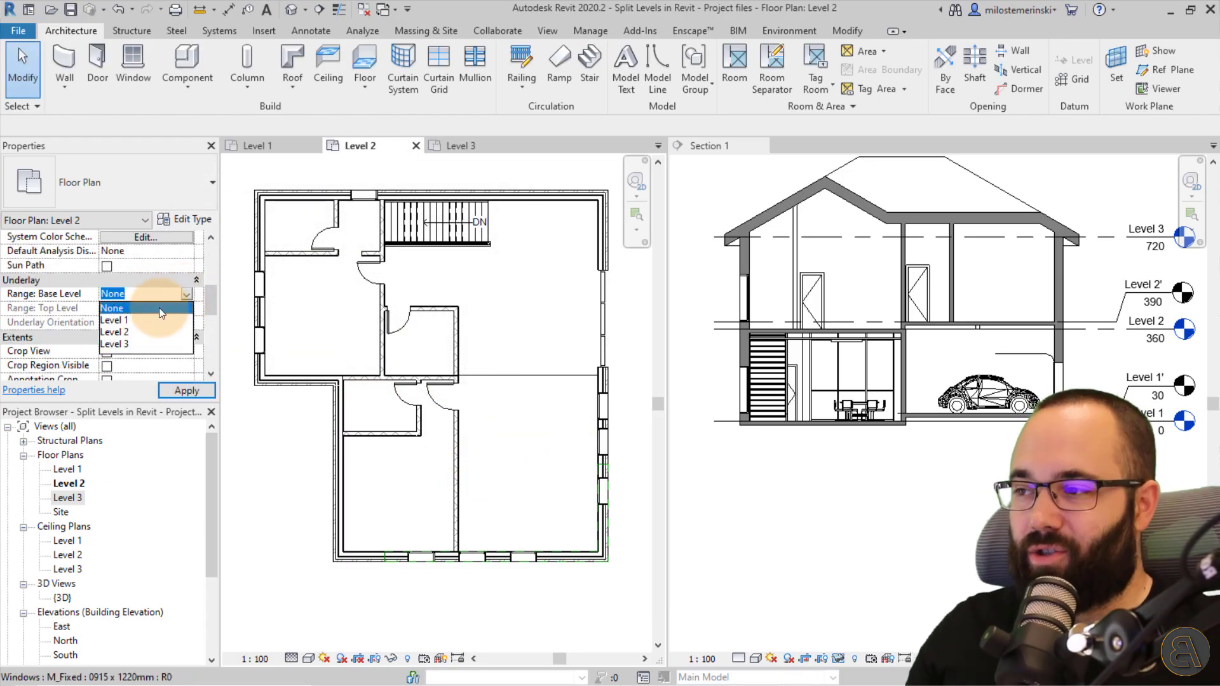
click(118, 320)
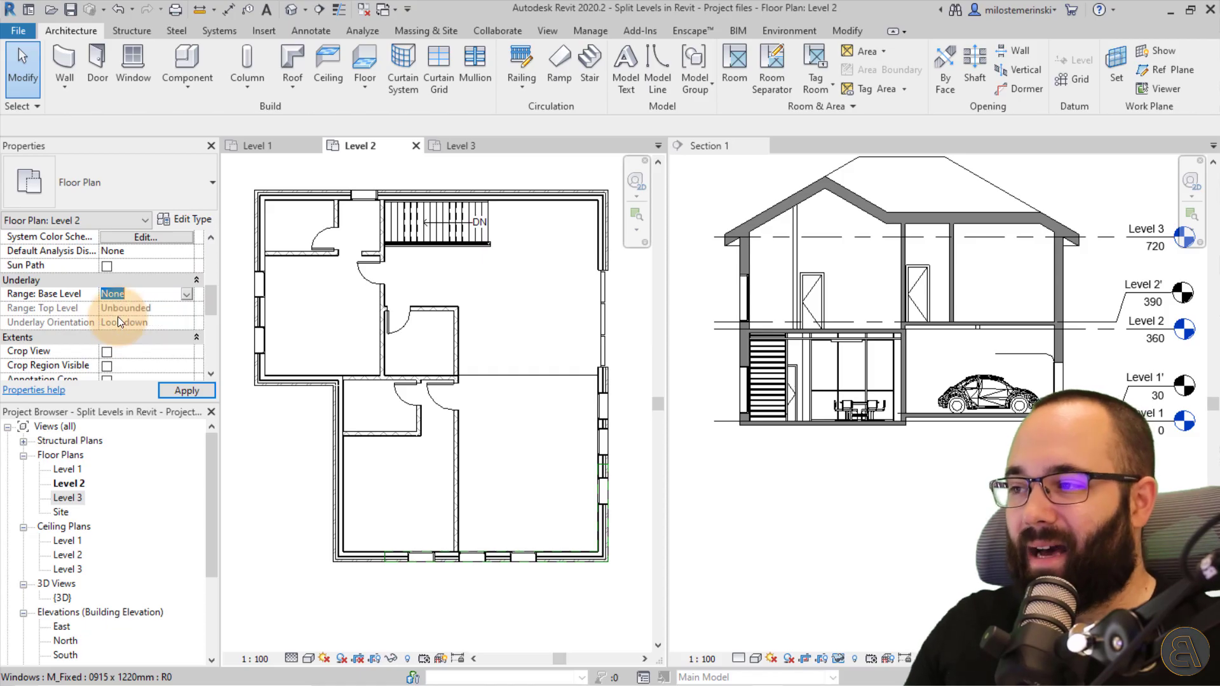
click(203, 391)
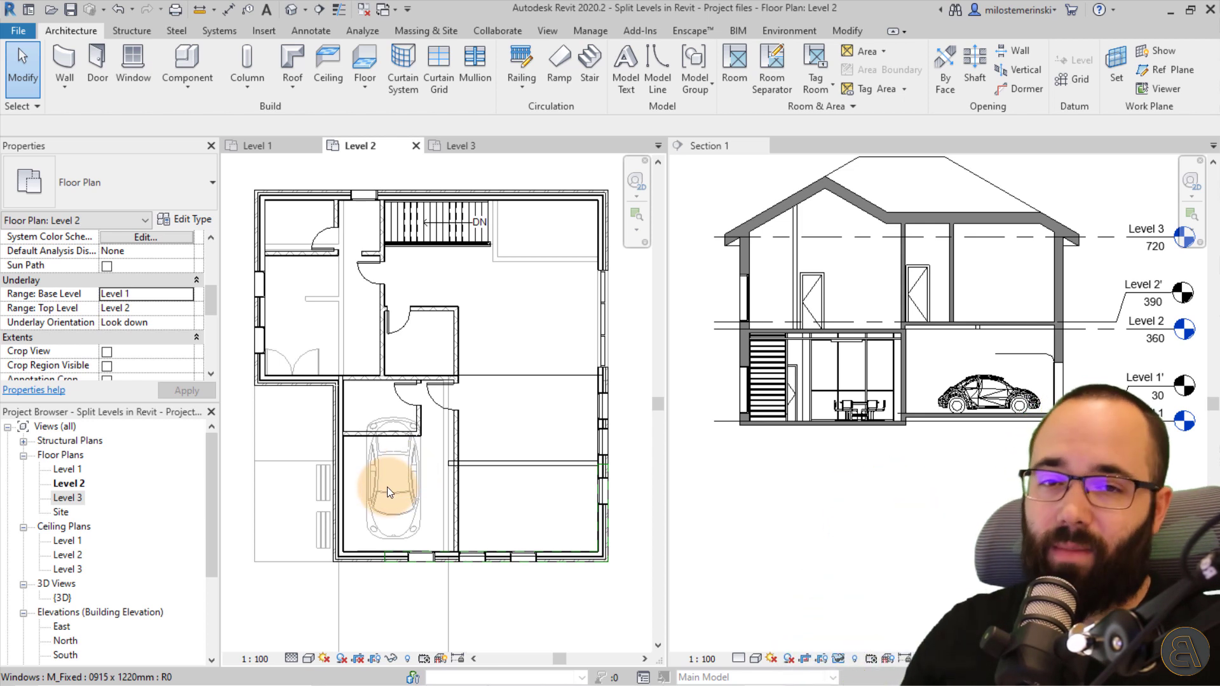
Turn off the Level 2 plan's underlay by setting its base level to None and applying it
scroll(156, 321, down, 2)
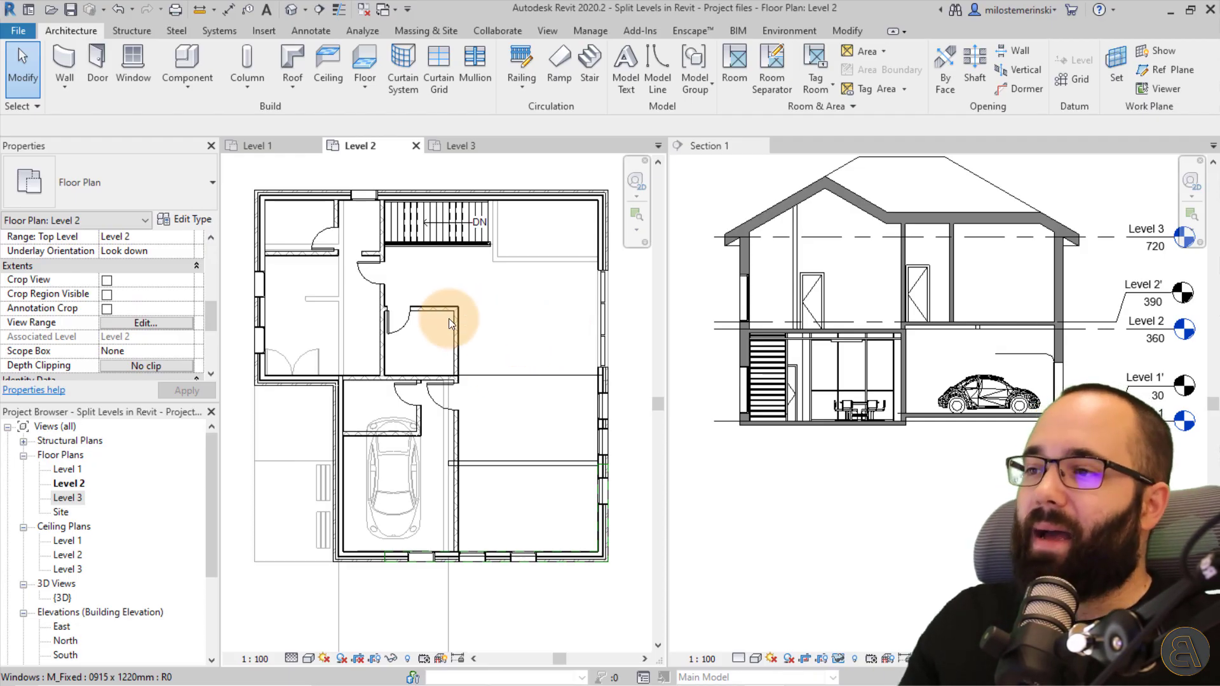
scroll(137, 328, up, 1)
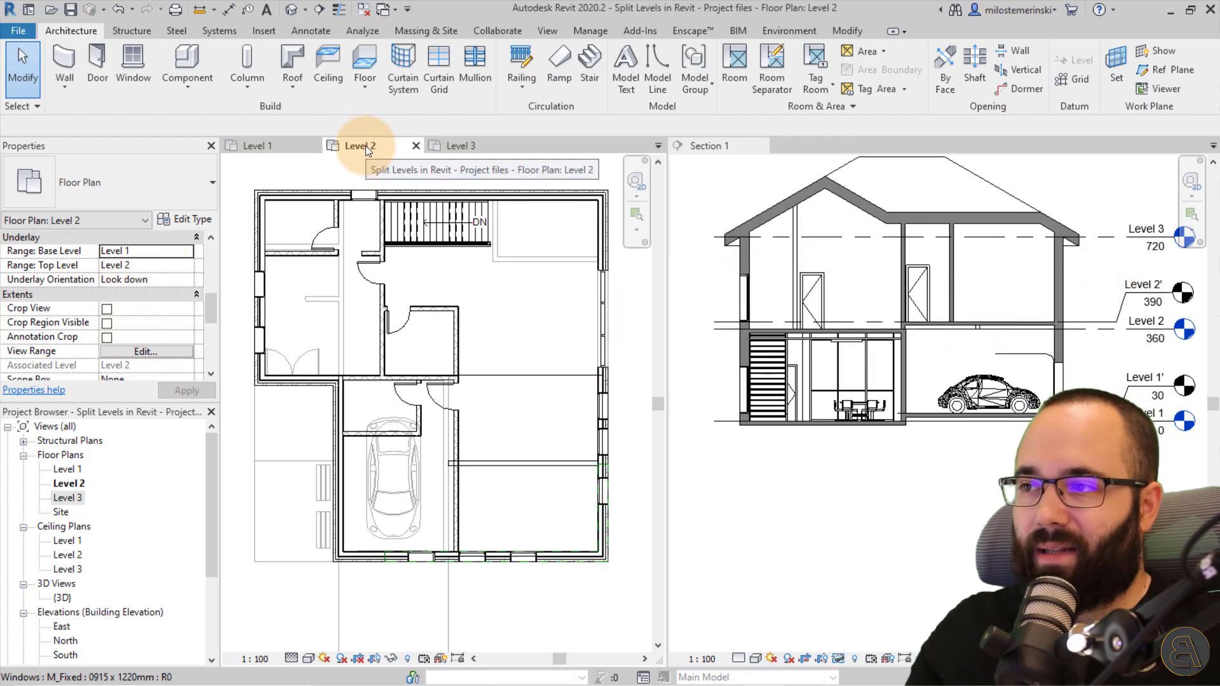
click(190, 253)
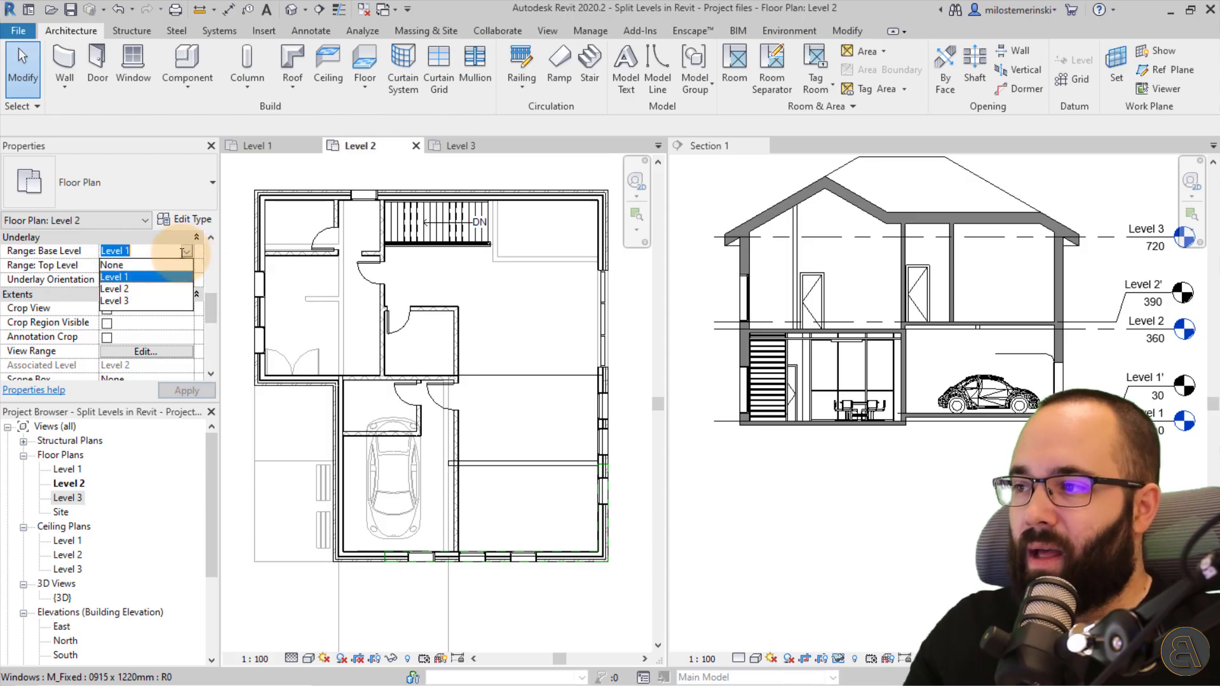
click(144, 262)
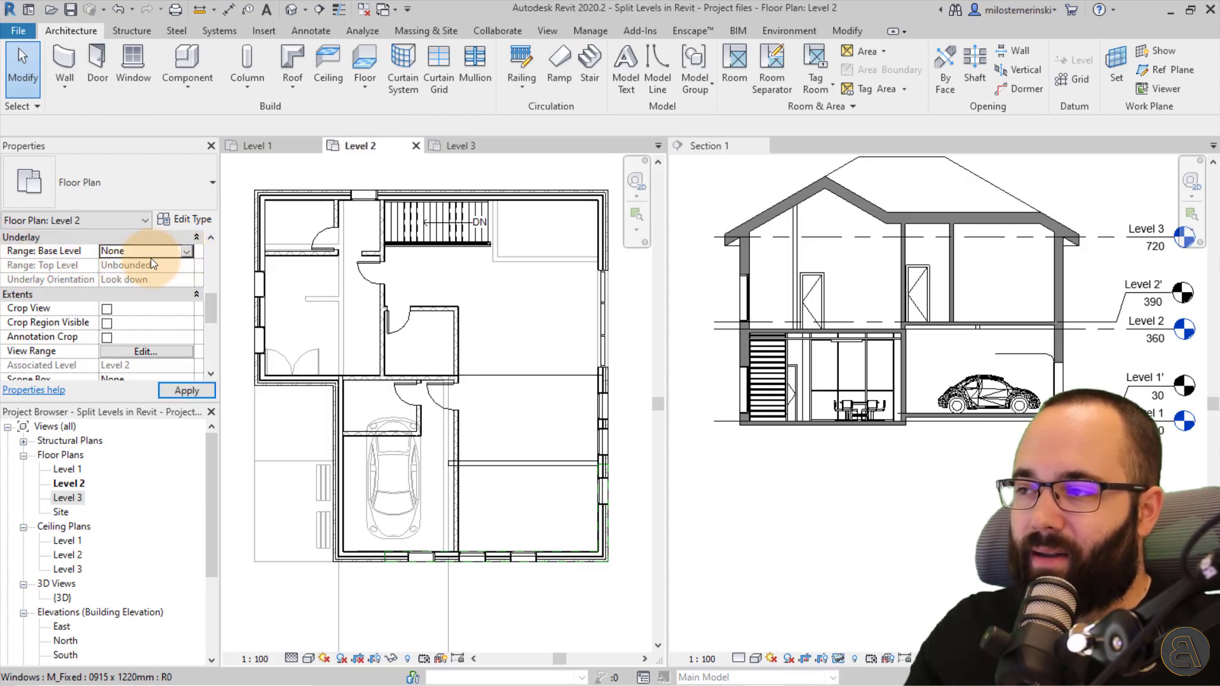
click(183, 390)
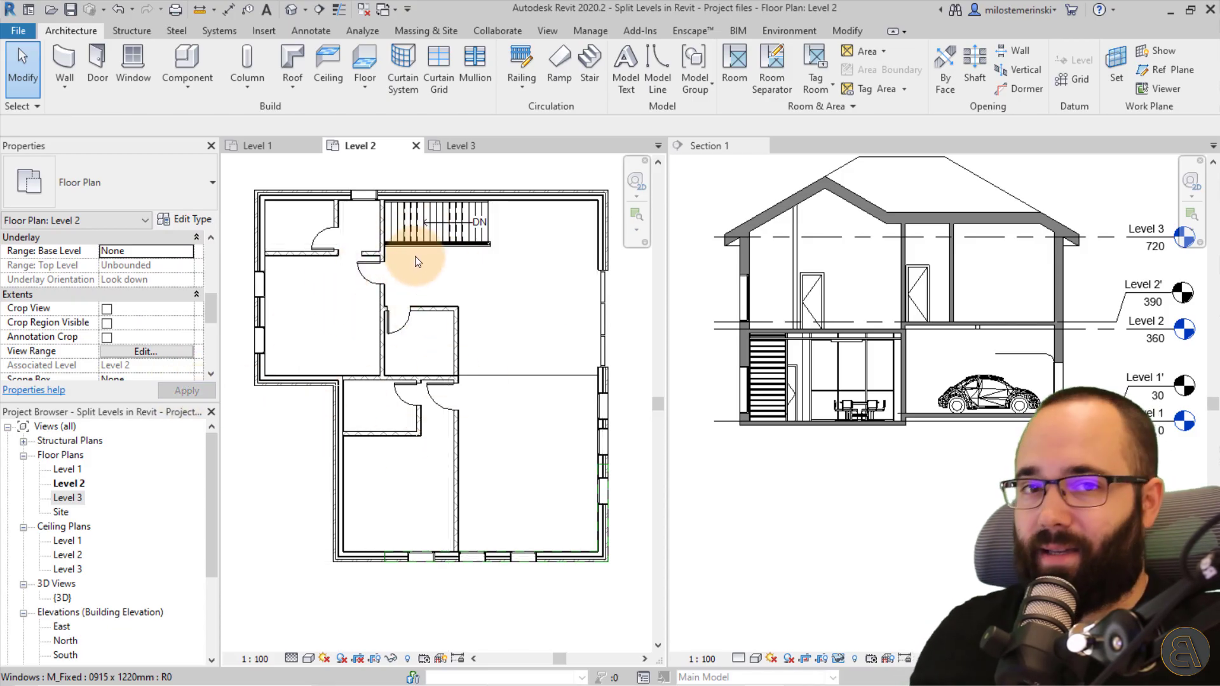
Choose Level 1 again as the underlay base level for the Level 2 floor plan
click(180, 252)
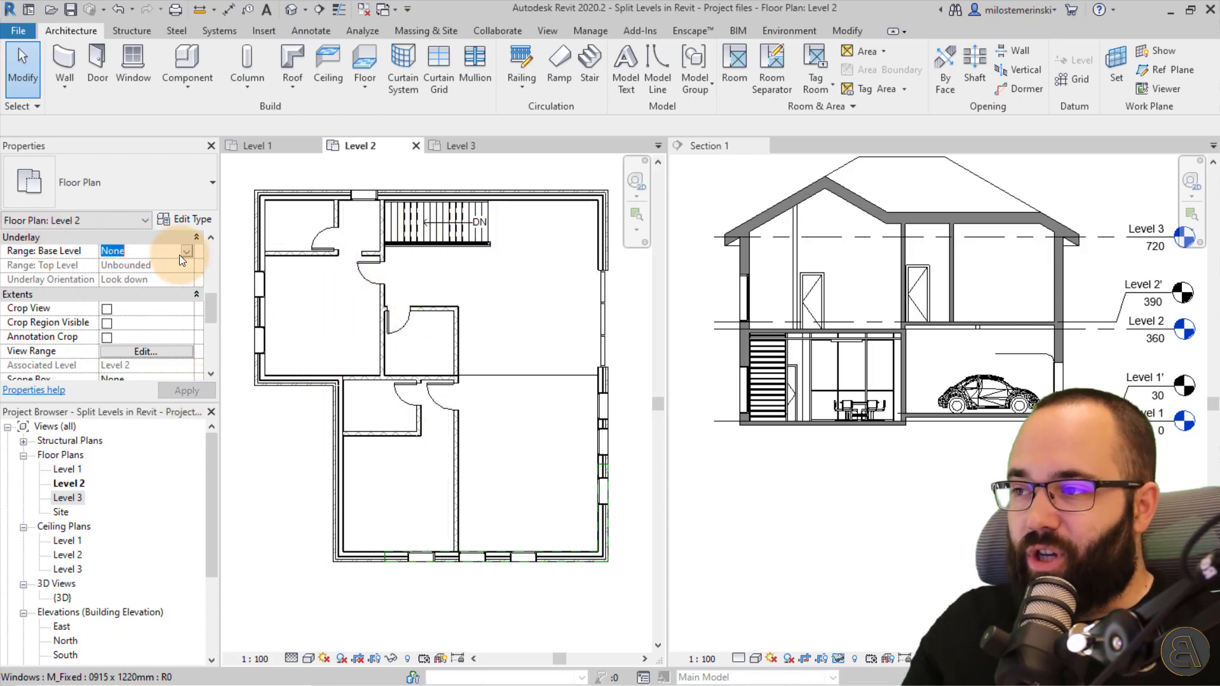
click(185, 250)
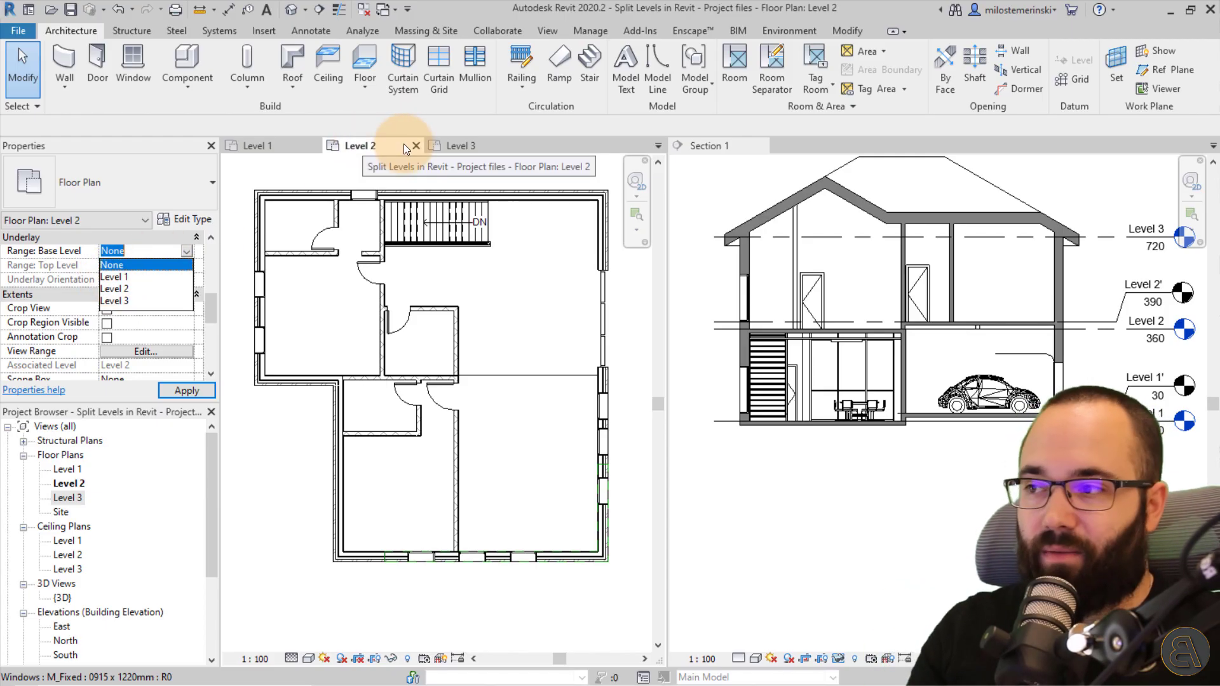
click(116, 276)
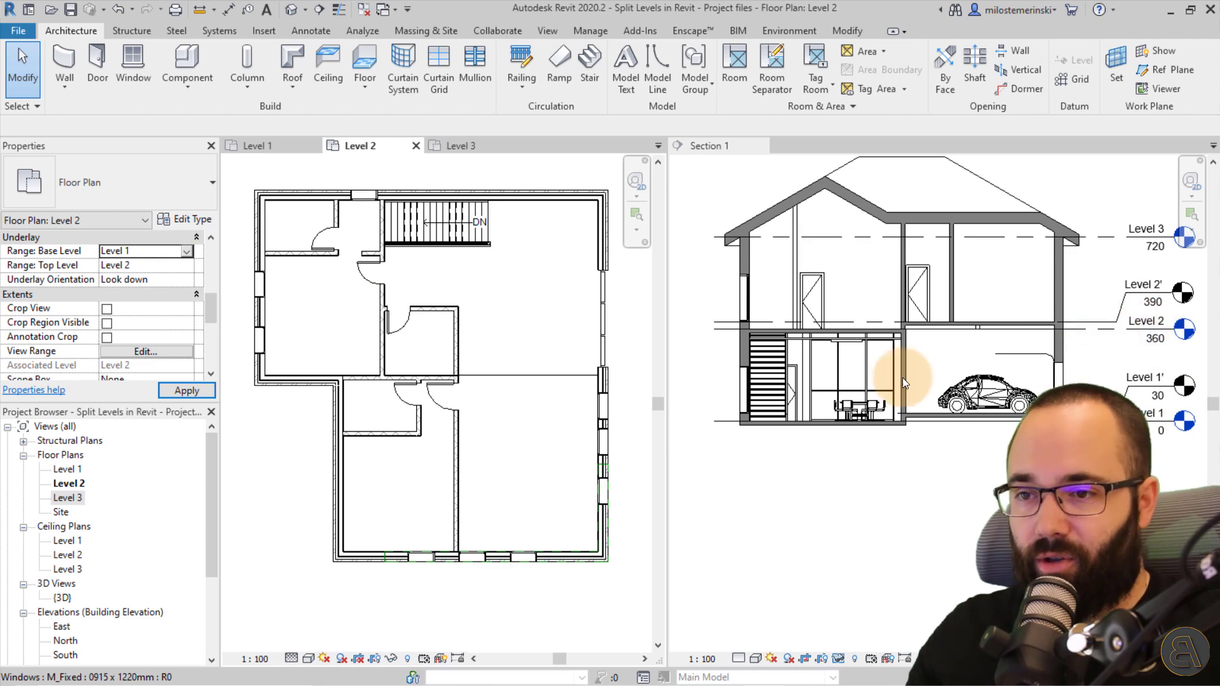
Make Section 1 active, reset its temporary hide/isolate, and dismiss the save reminder without saving
click(905, 350)
middle_drag(878, 345, 911, 362)
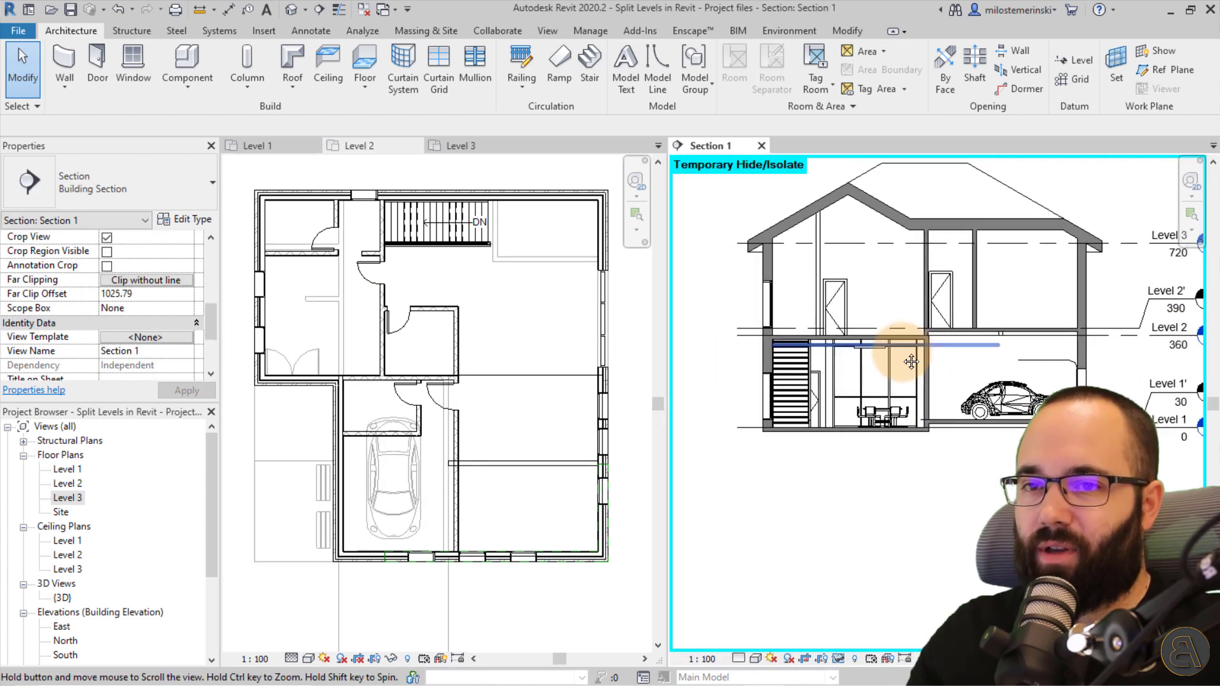
click(840, 658)
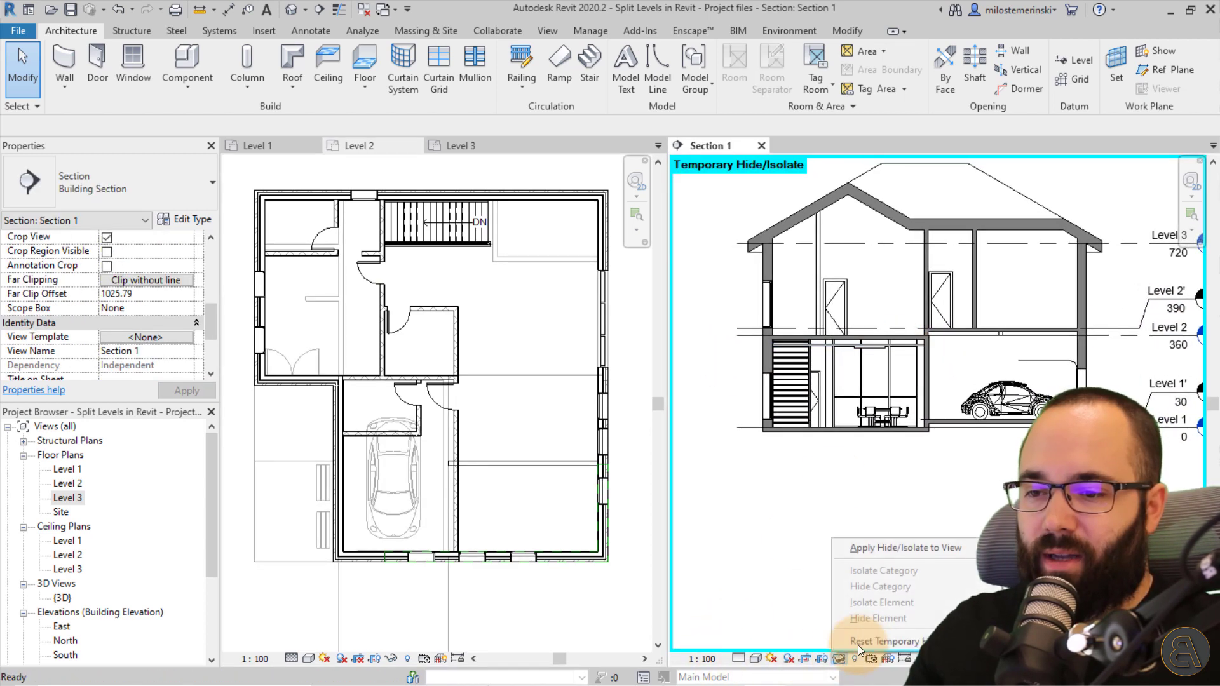
click(875, 642)
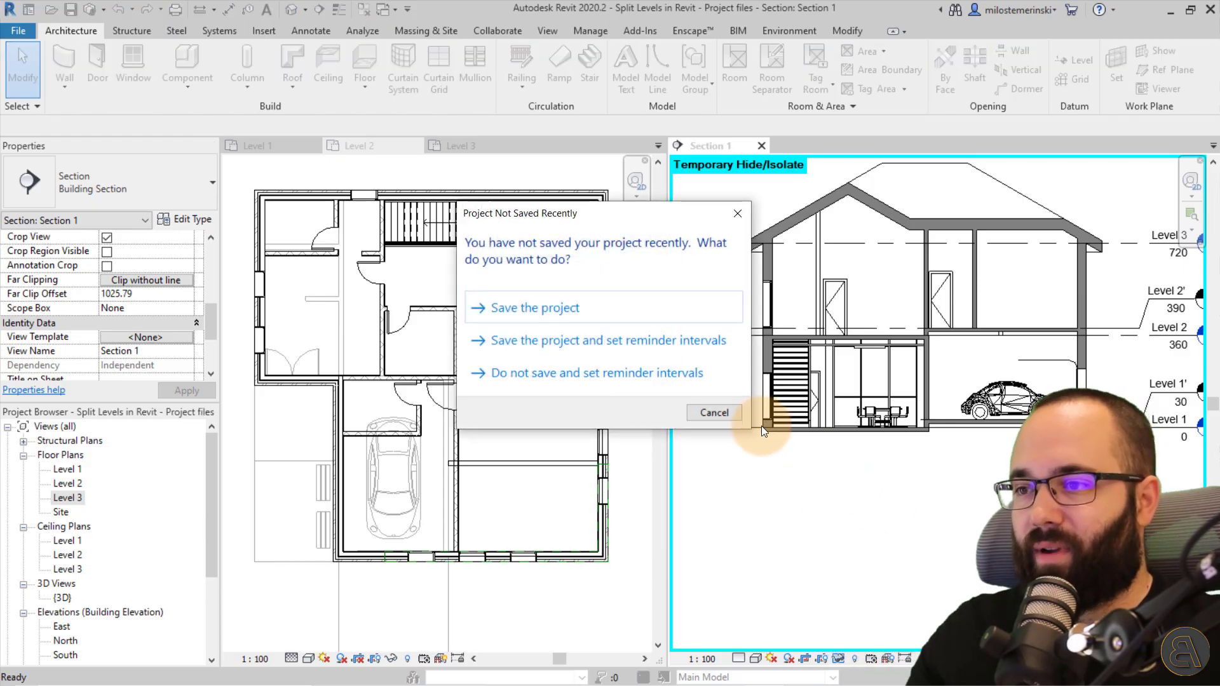
click(713, 413)
scroll(896, 464, down, 1)
middle_drag(796, 387, 757, 417)
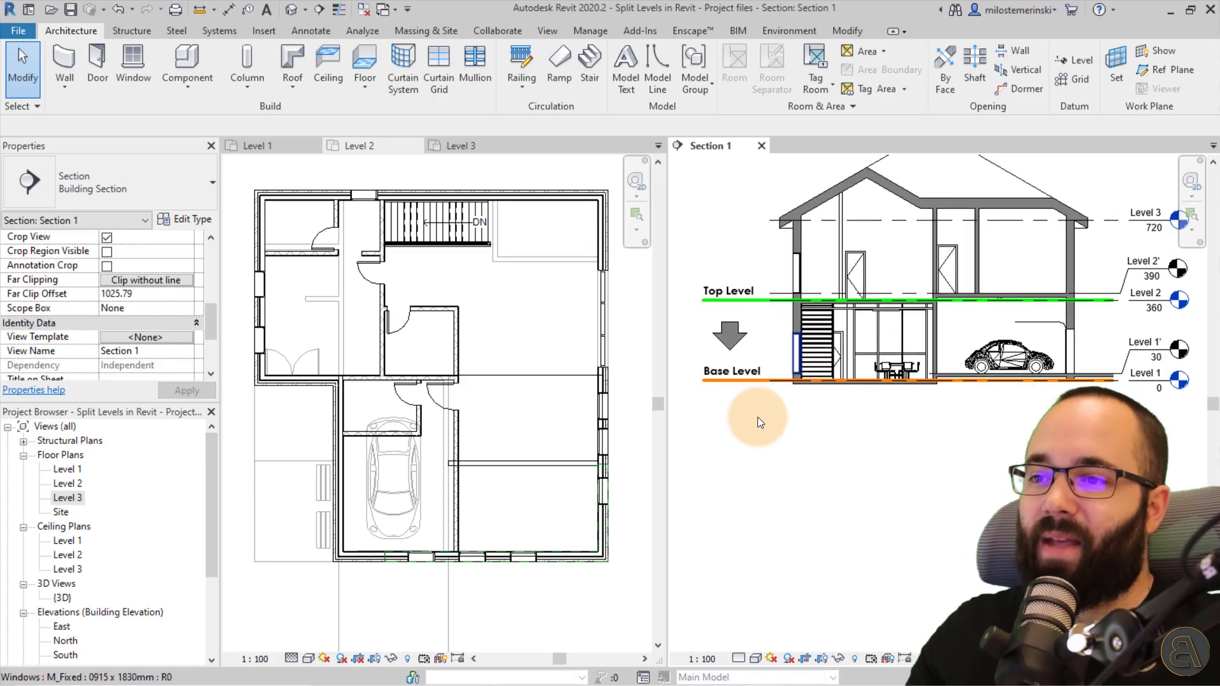
Make the Level 2 floor plan active, set its underlay orientation to Look up, and apply it
click(519, 326)
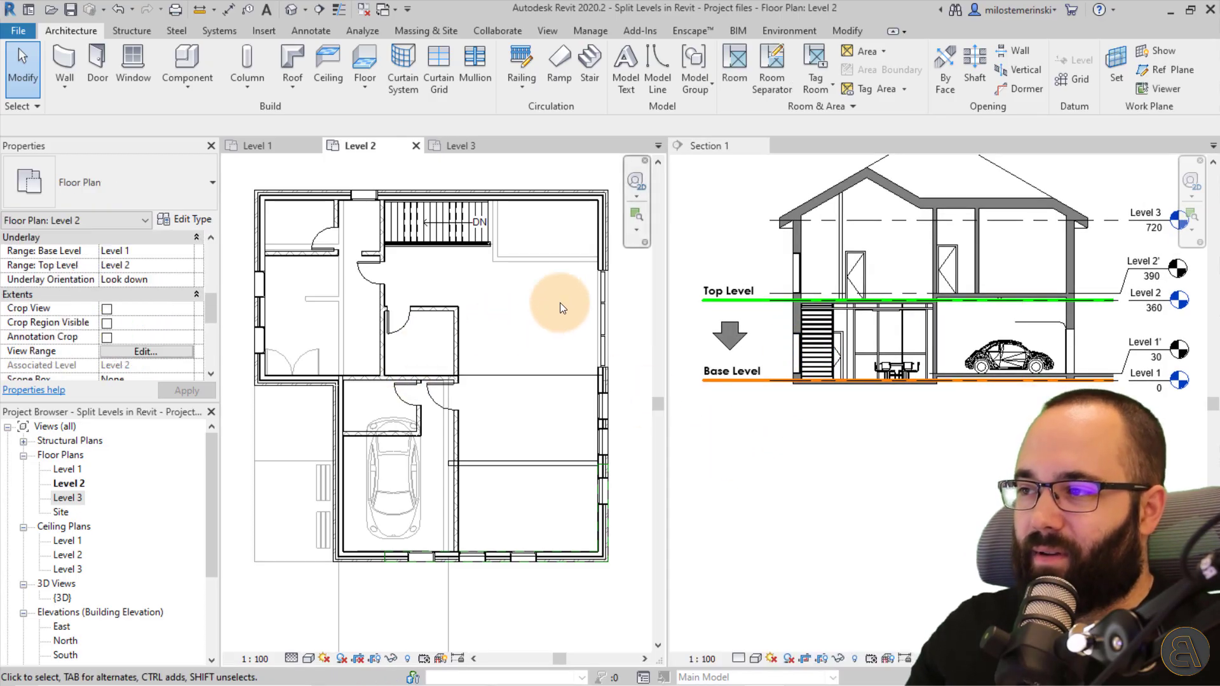
scroll(84, 314, up, 3)
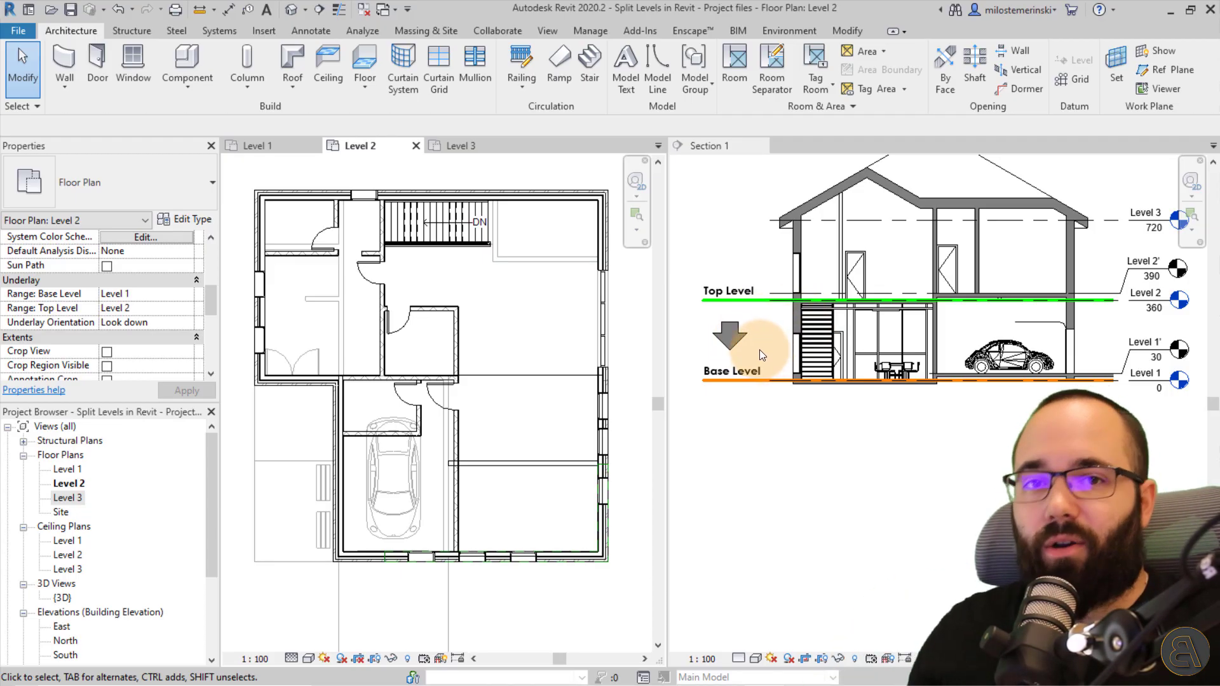
click(187, 321)
click(118, 349)
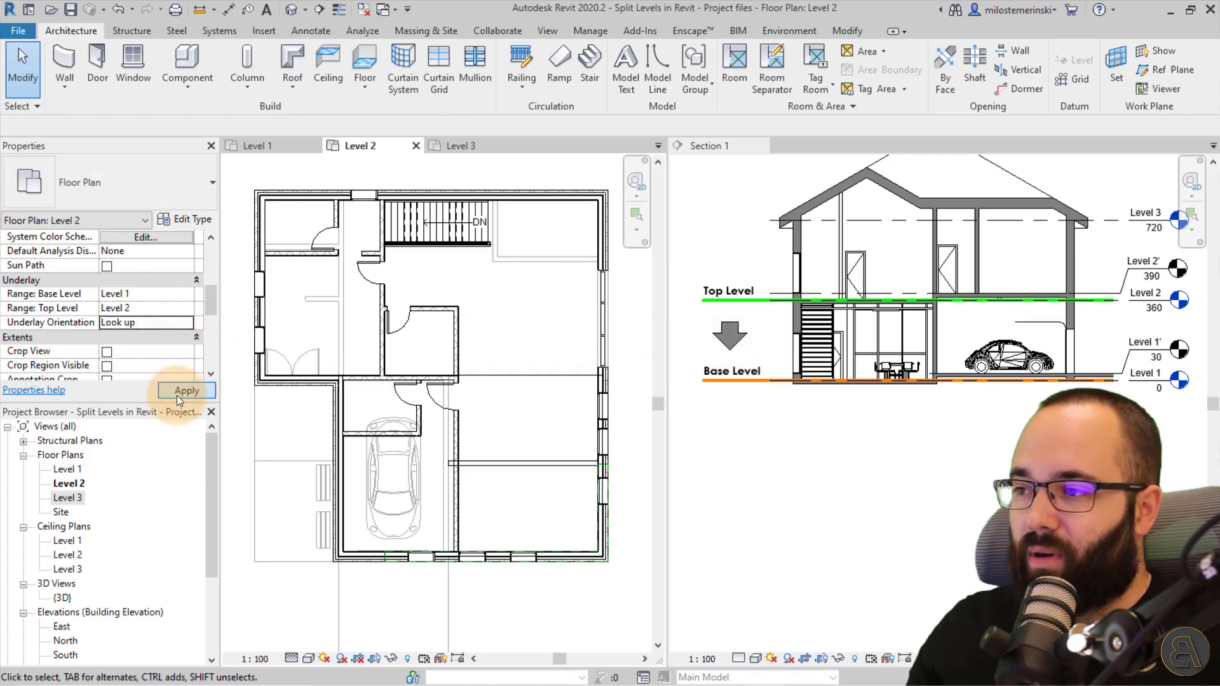
click(180, 393)
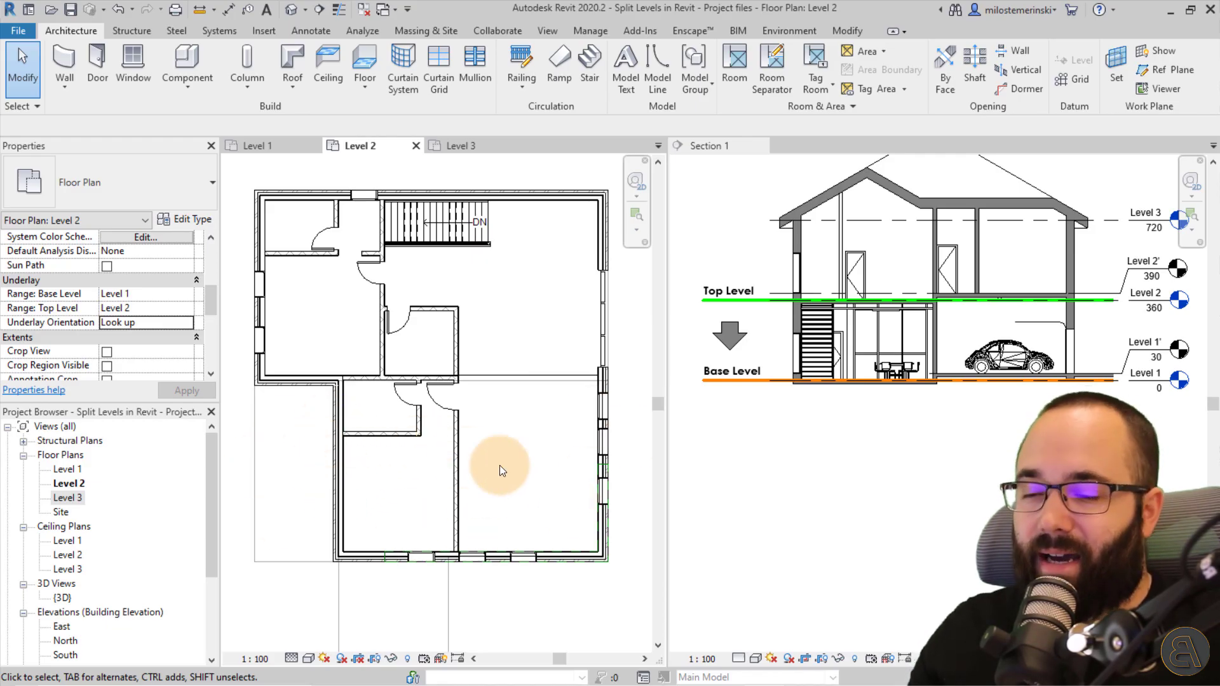
Set the Level 2 floor plan's underlay orientation back to Look down and apply it
mouse_move(925, 357)
middle_down()
mouse_move(787, 390)
mouse_move(741, 383)
mouse_move(763, 385)
middle_up()
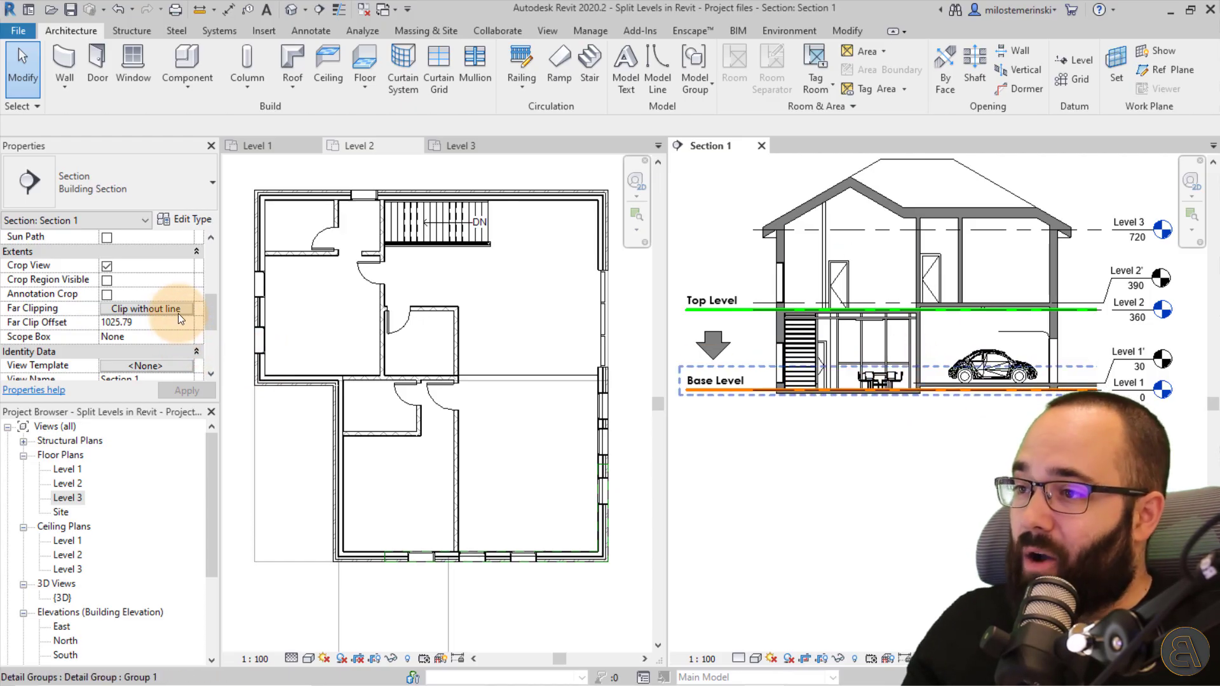
scroll(162, 283, up, 1)
scroll(161, 300, down, 1)
scroll(162, 300, down, 1)
scroll(161, 300, down, 1)
scroll(159, 304, up, 1)
scroll(159, 303, up, 5)
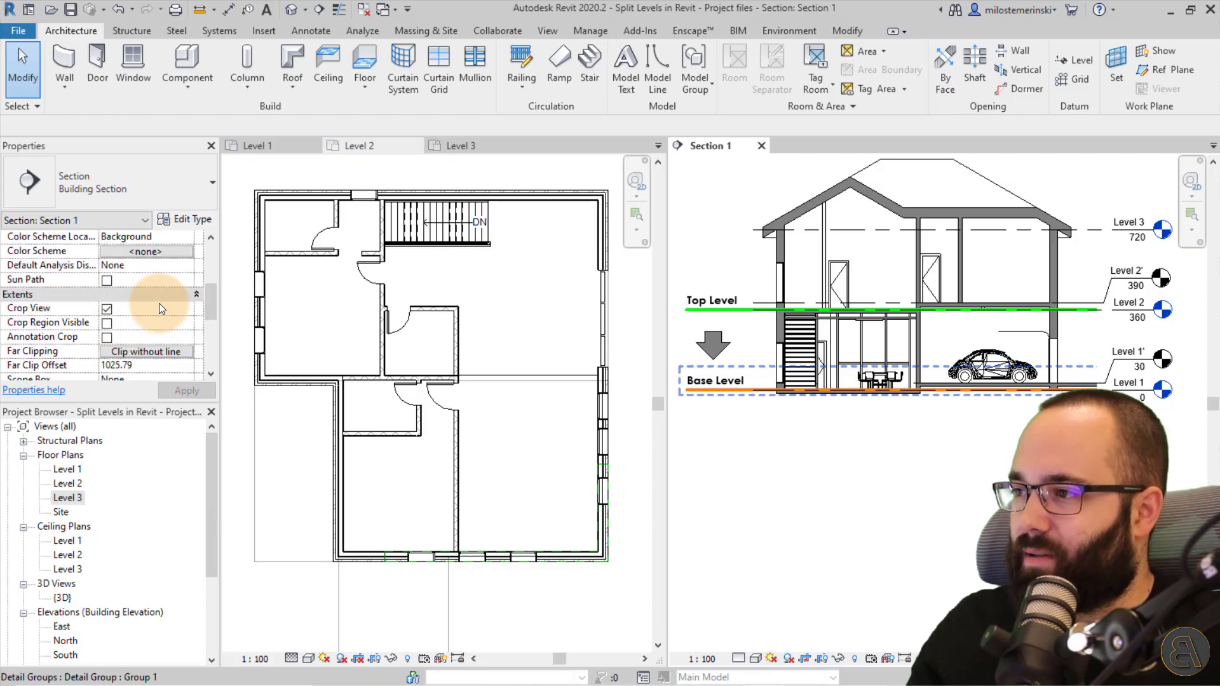
click(354, 312)
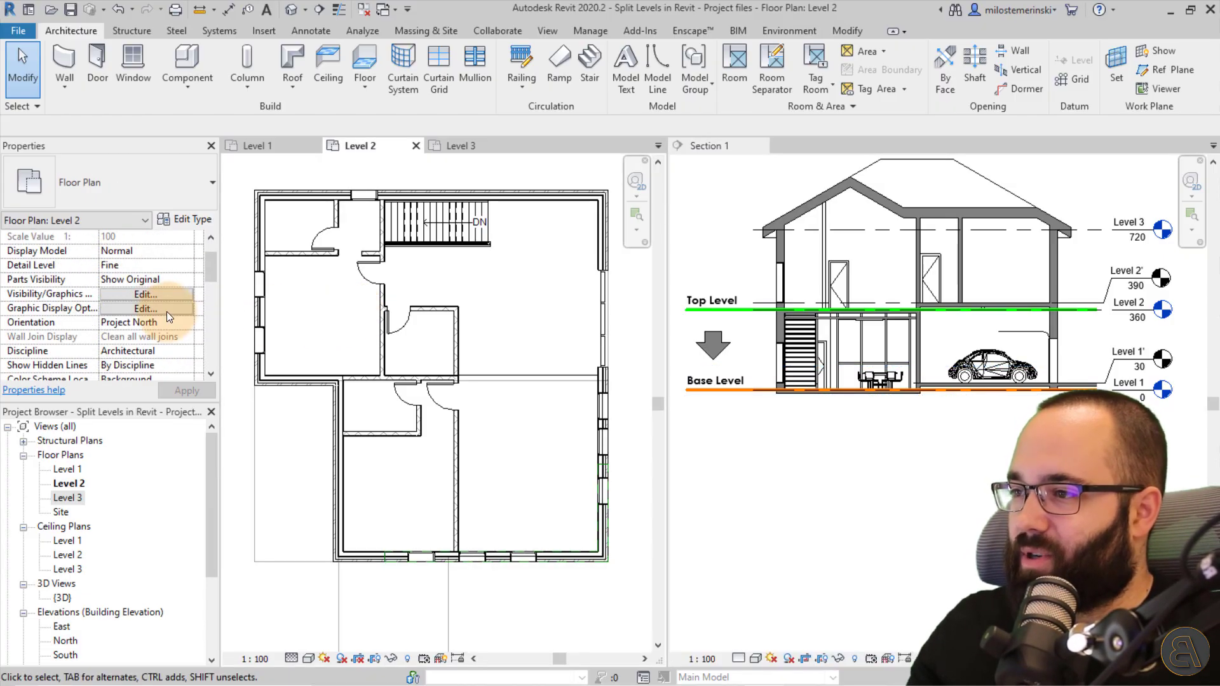
scroll(165, 308, down, 2)
scroll(143, 316, down, 3)
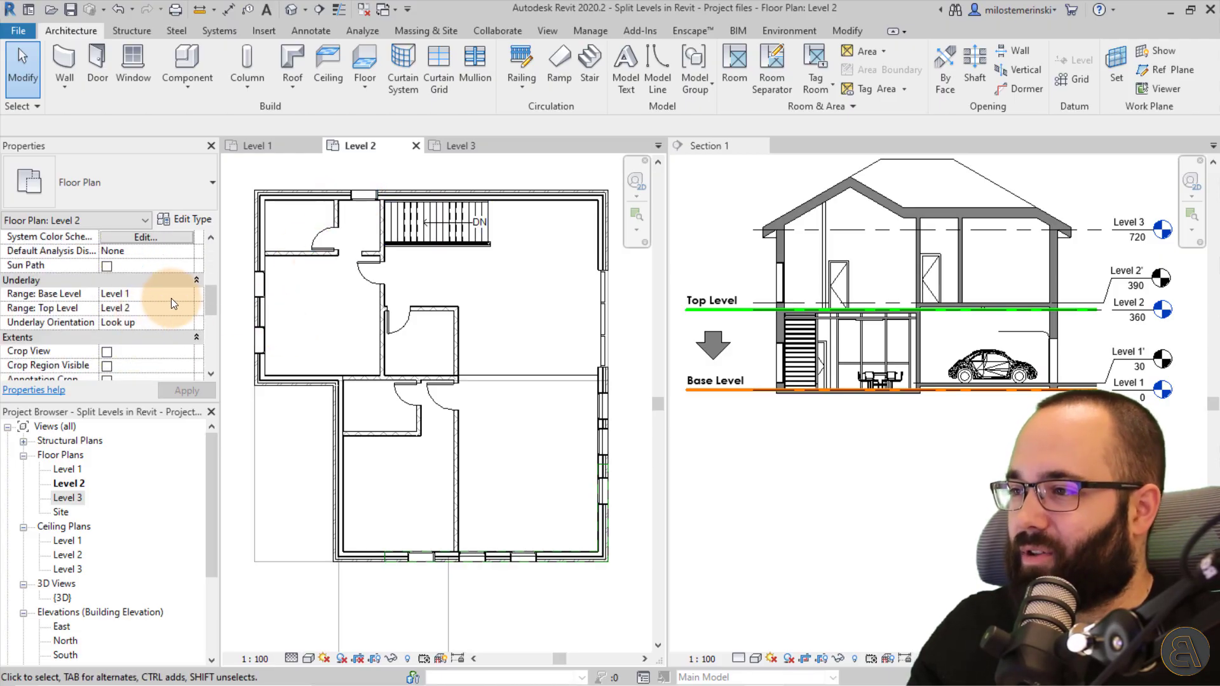
click(184, 323)
click(142, 337)
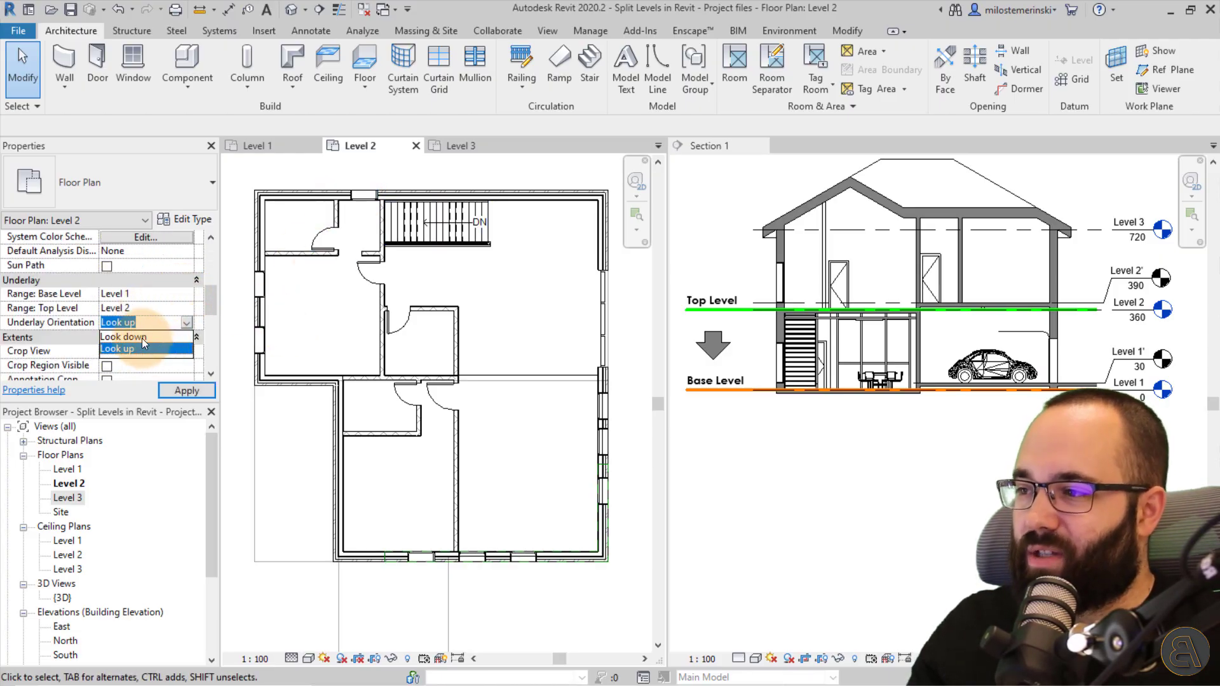
click(186, 390)
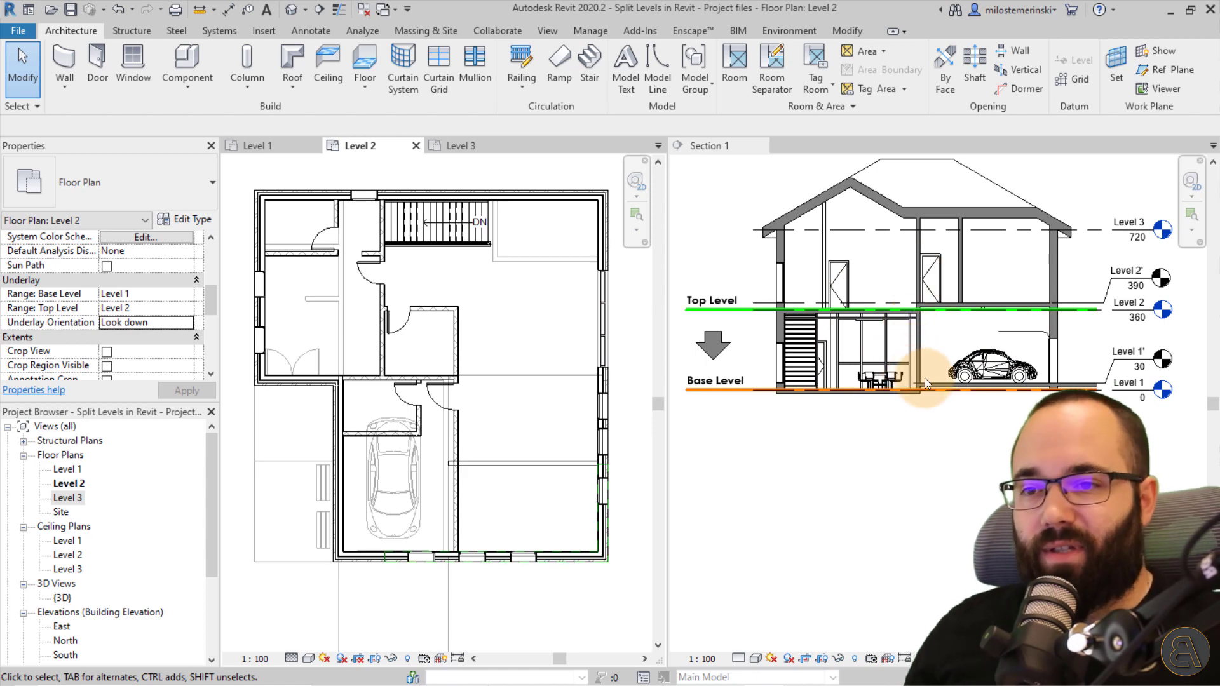
Select the round dining table in Section 1 and look for it in the Level 2 plan's underlay
scroll(1065, 361, up, 3)
scroll(1011, 390, down, 5)
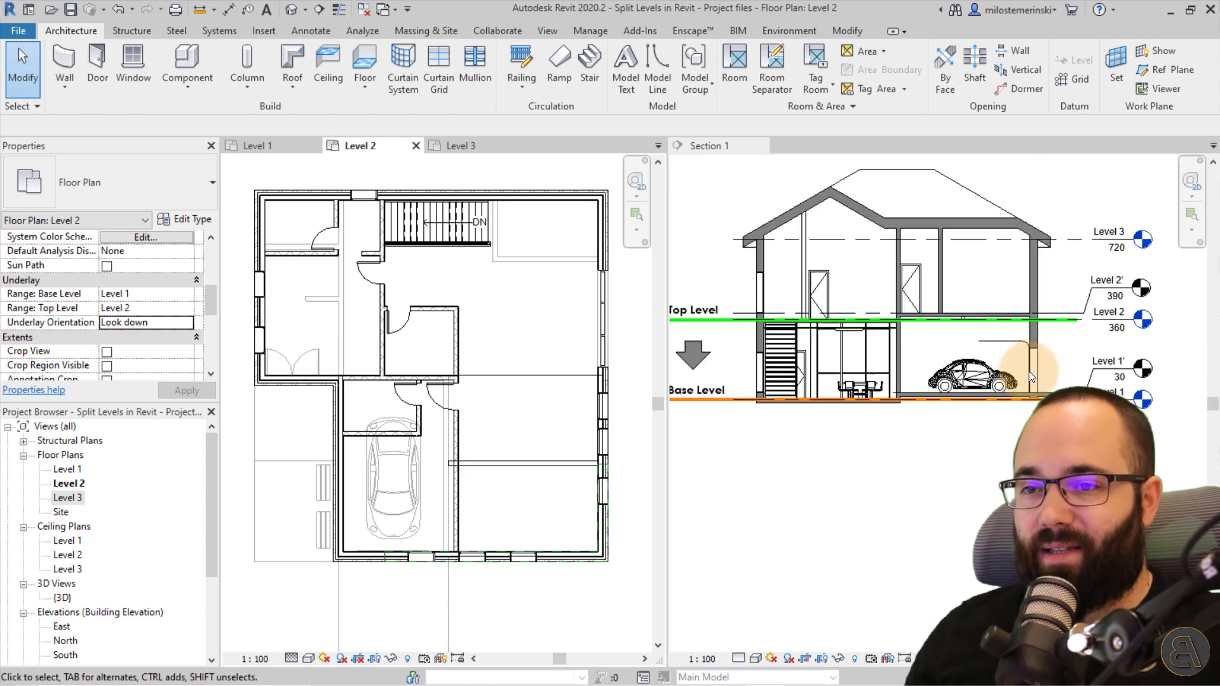
middle_drag(928, 331, 998, 369)
scroll(975, 349, up, 2)
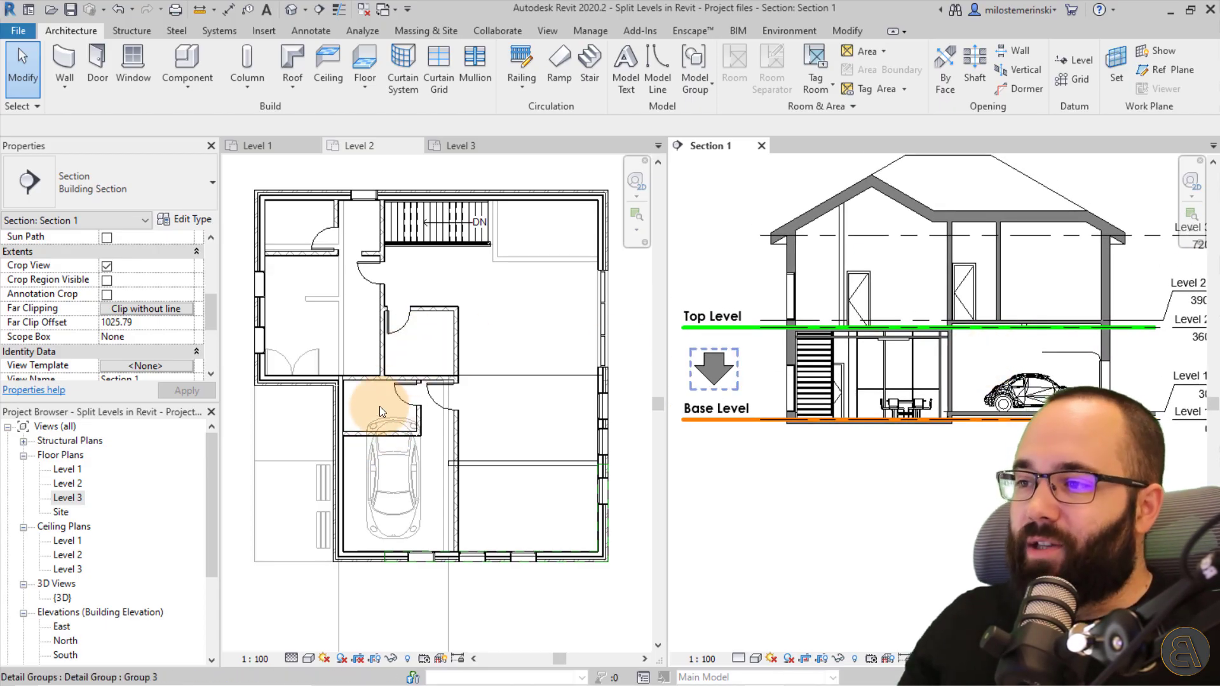
click(748, 413)
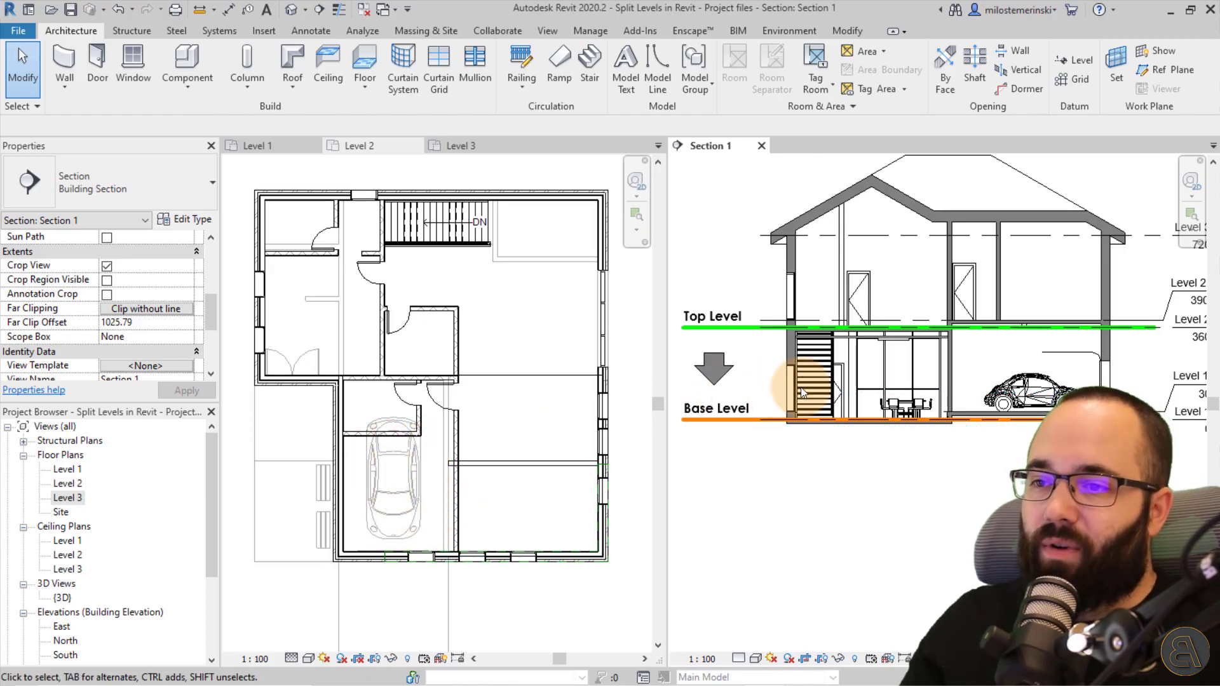
click(904, 410)
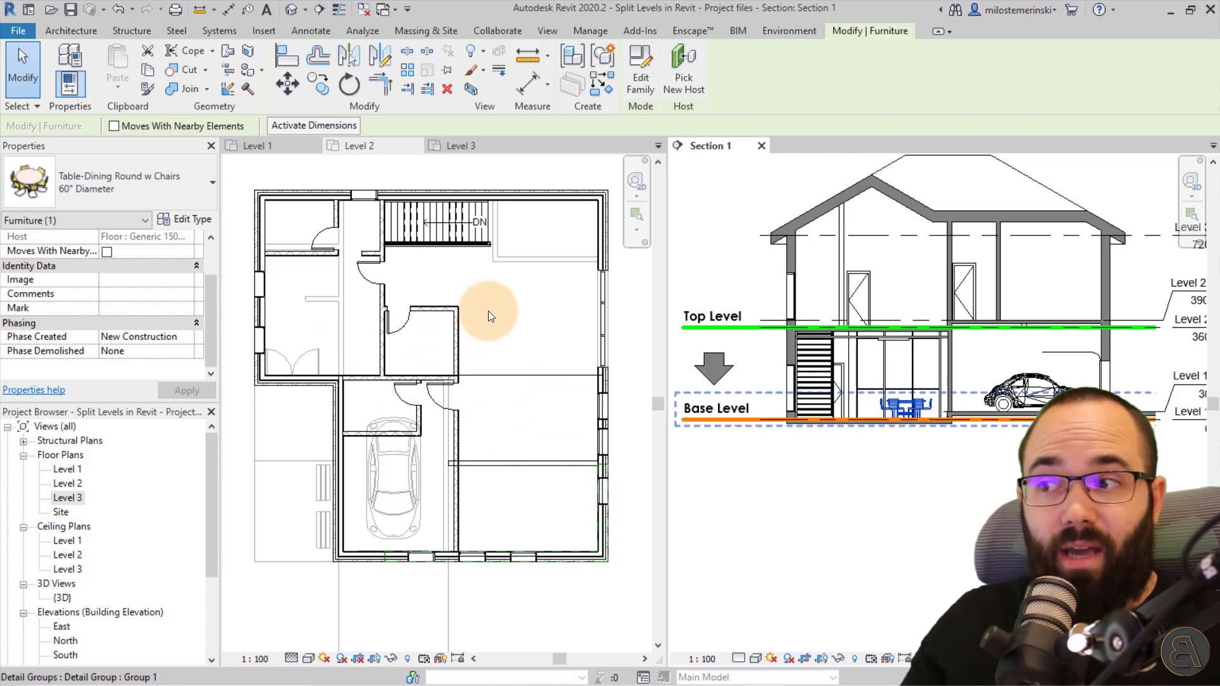
click(516, 340)
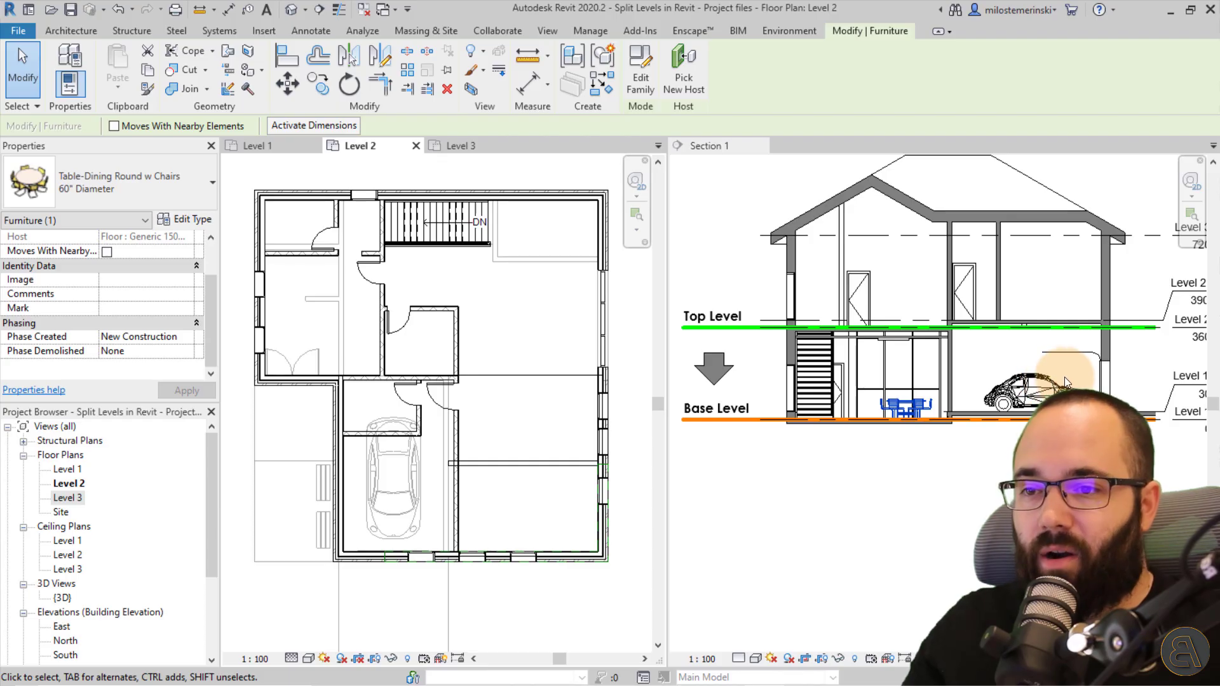
Examine the underlay's top and base levels in Section 1 and select the ceiling just below the Top Level line
scroll(1066, 376, up, 2)
middle_drag(956, 384, 936, 404)
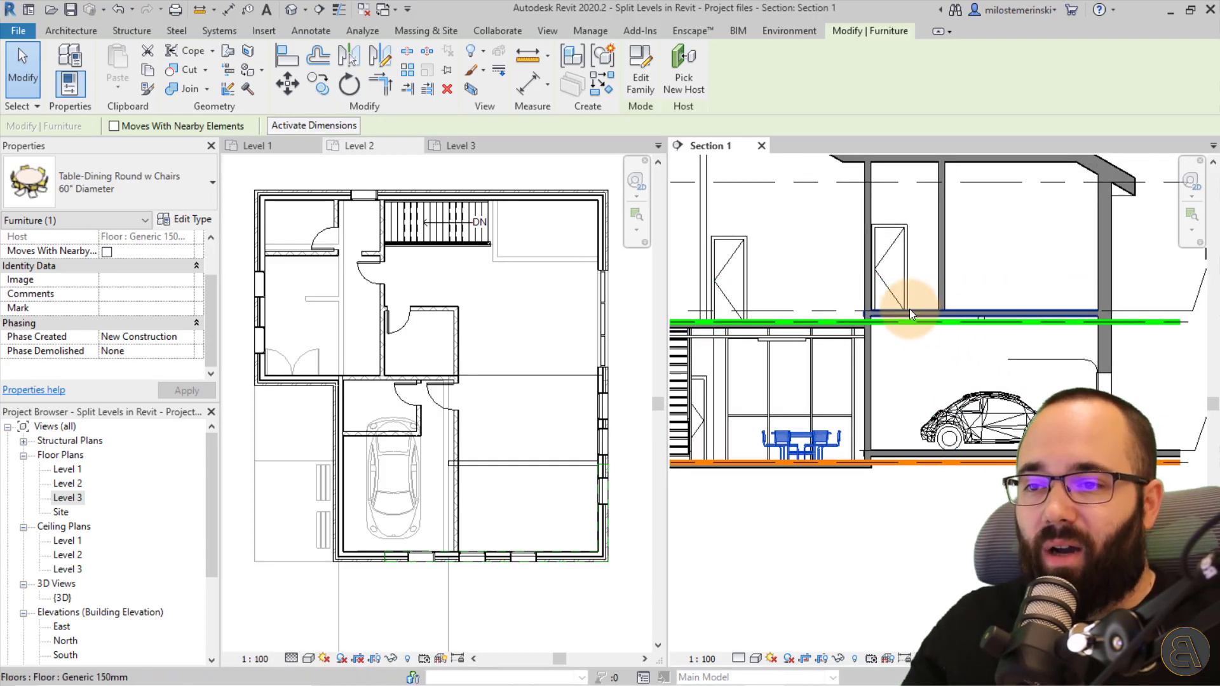
scroll(960, 367, down, 2)
middle_drag(959, 368, 1000, 370)
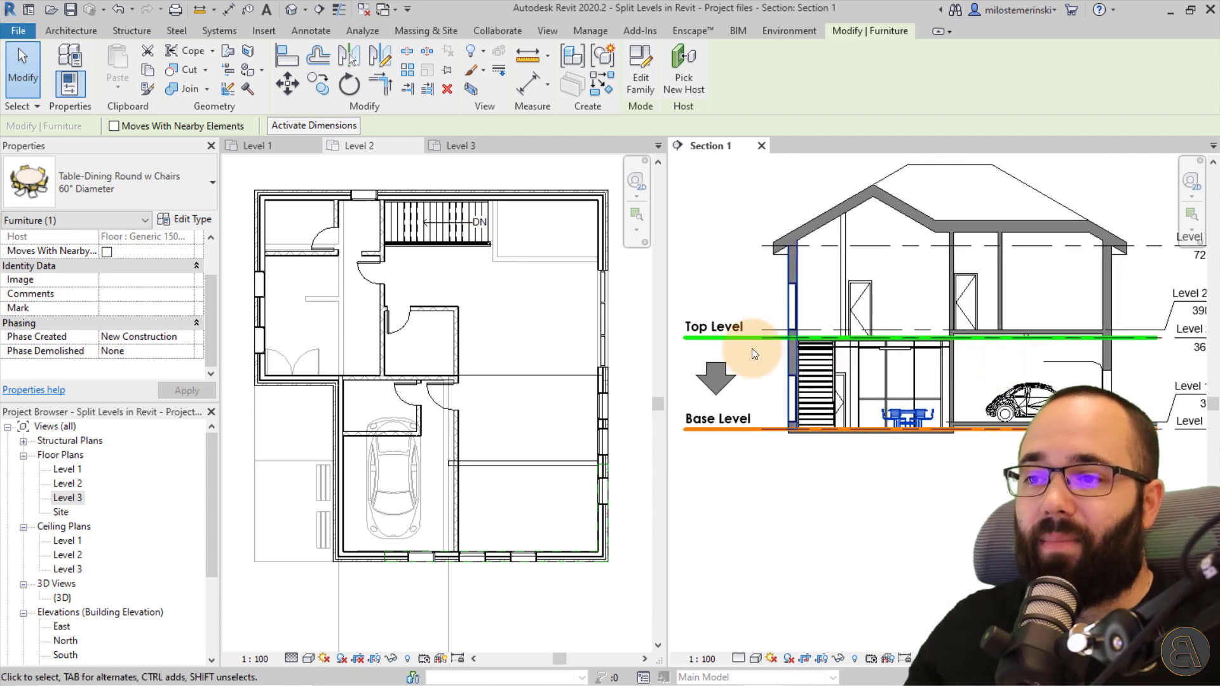
scroll(709, 337, down, 1)
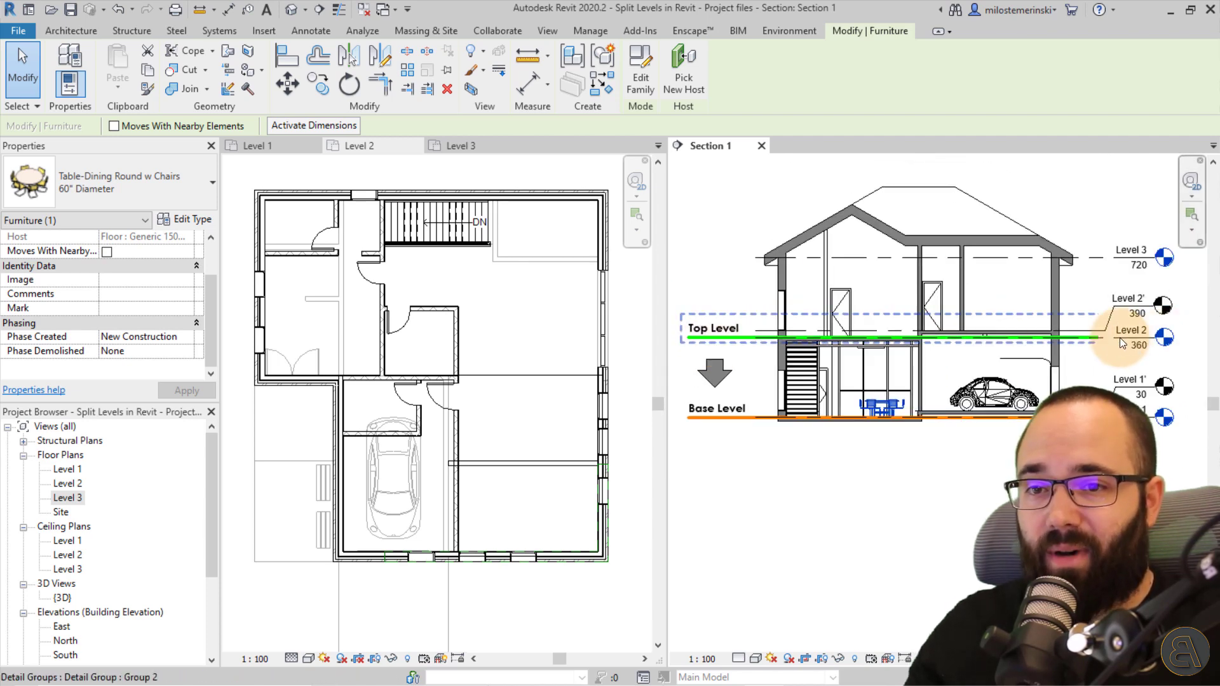
scroll(1013, 333, up, 1)
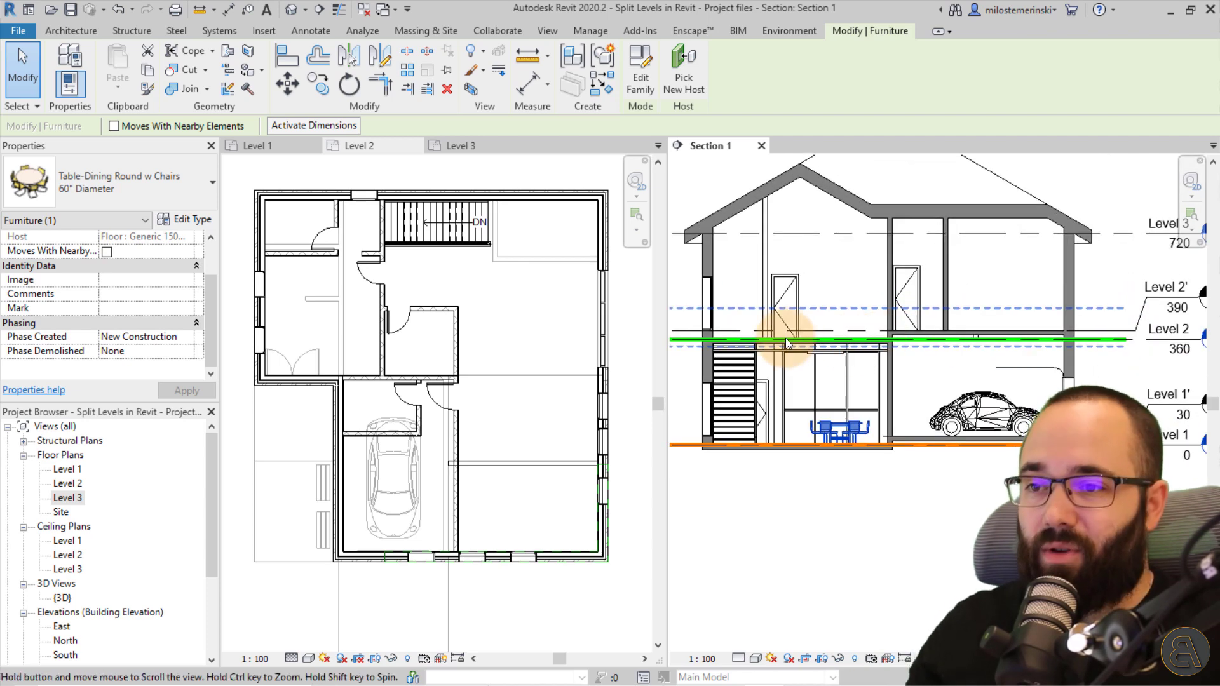
middle_drag(785, 338, 803, 338)
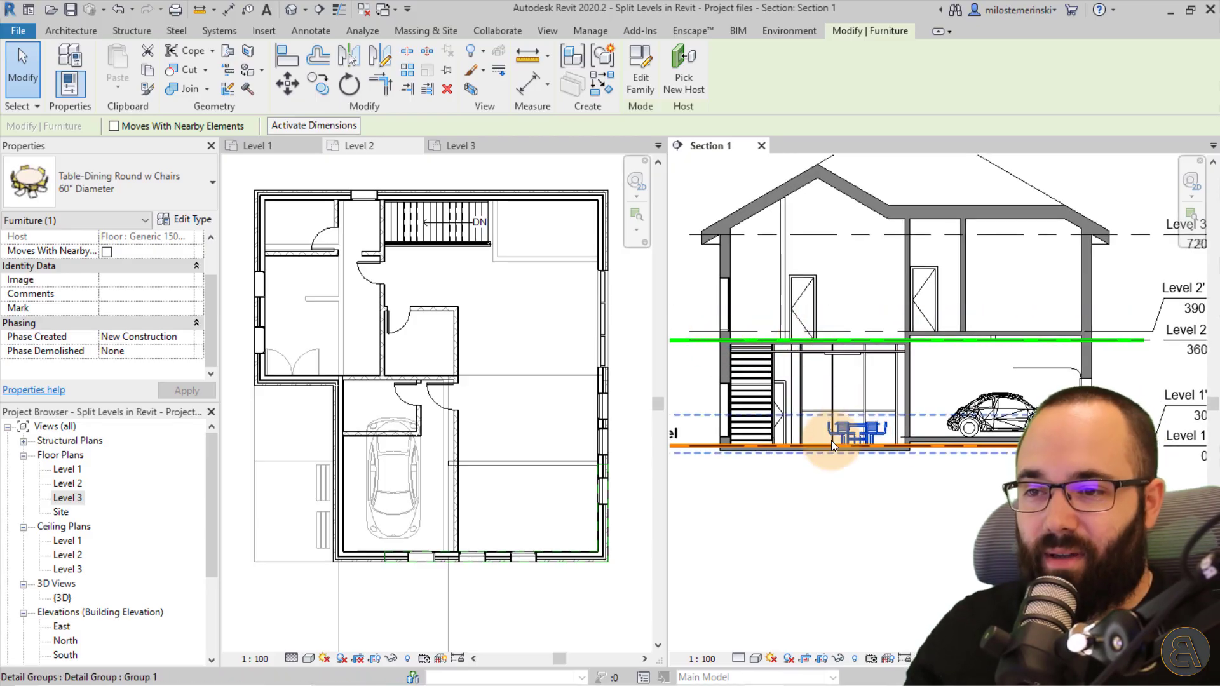
middle_drag(889, 399, 912, 391)
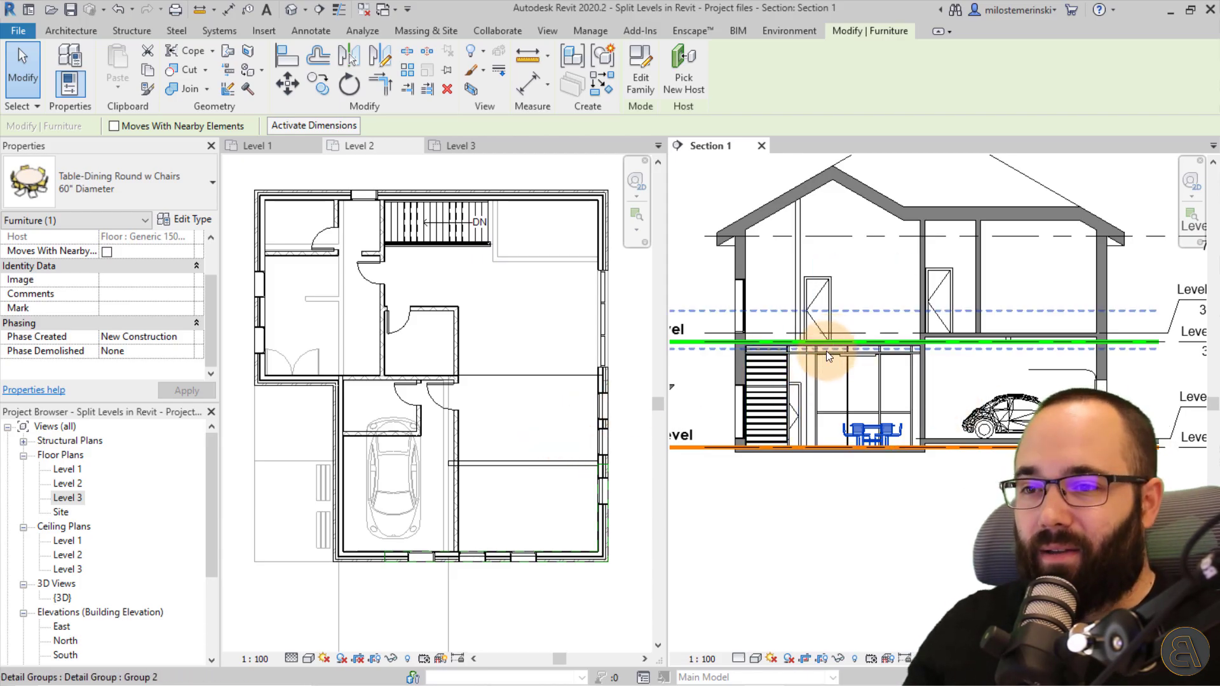
scroll(826, 357, up, 3)
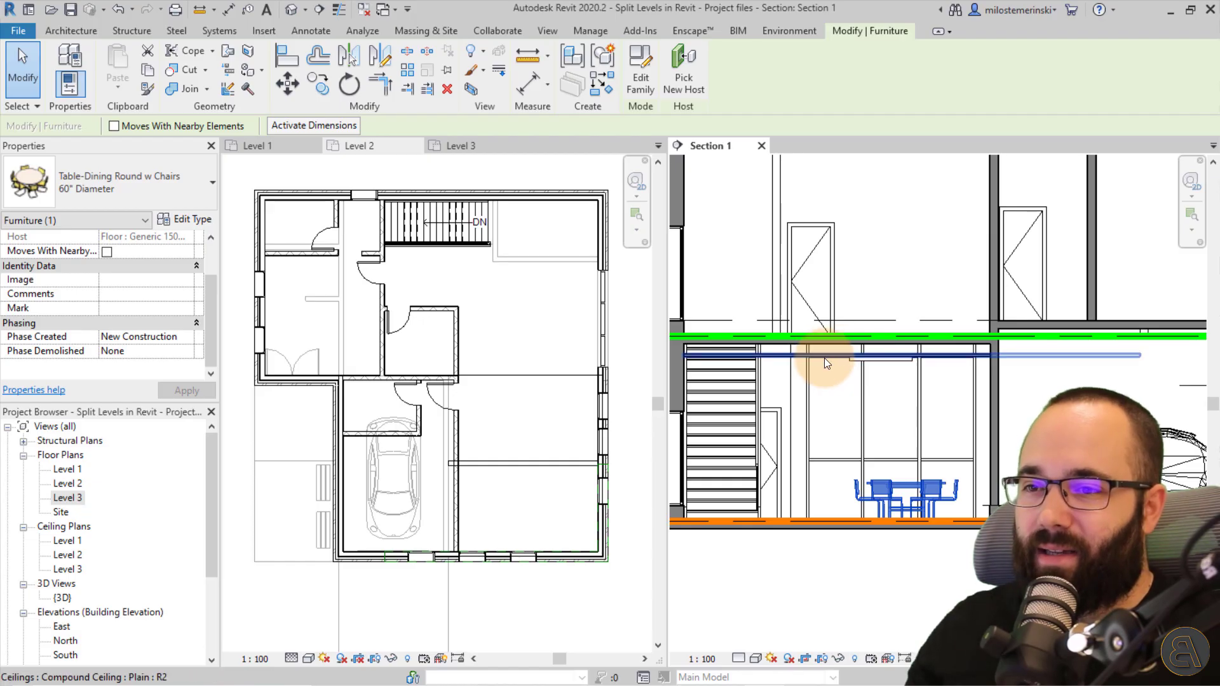
click(823, 358)
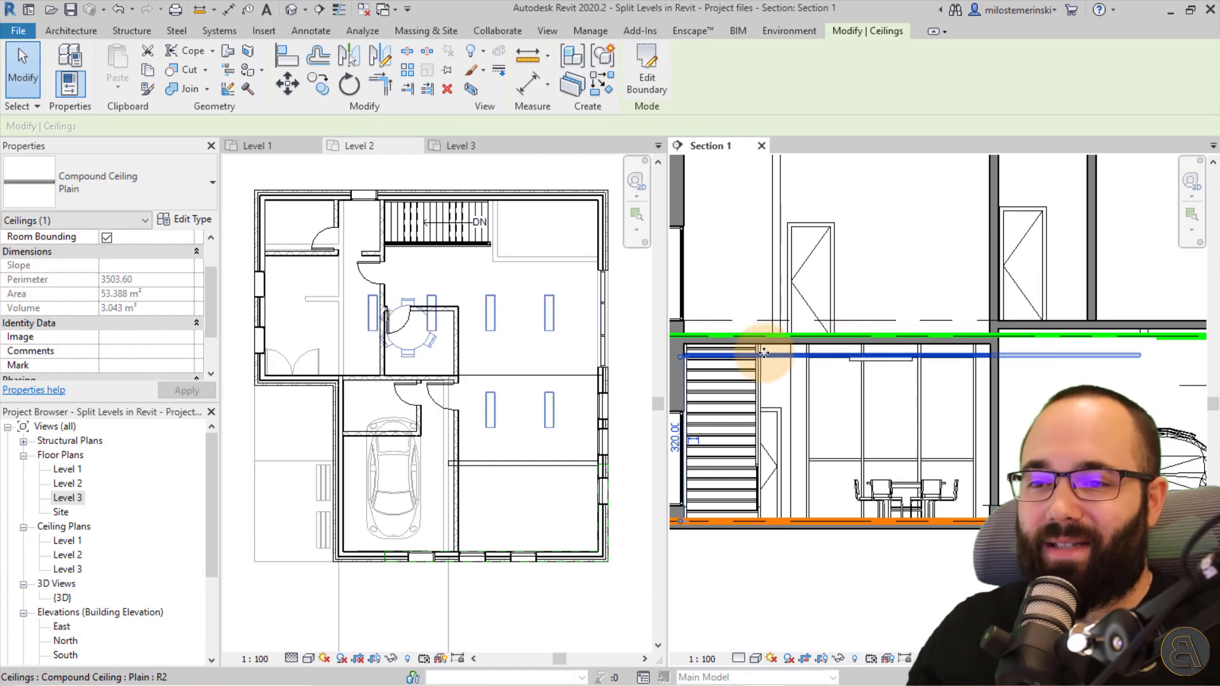
Compare the ceiling's extent in Section 1 with the Level 2 plan, reselecting the ceiling and clearing the selection
scroll(899, 347, down, 2)
middle_drag(899, 346, 1016, 353)
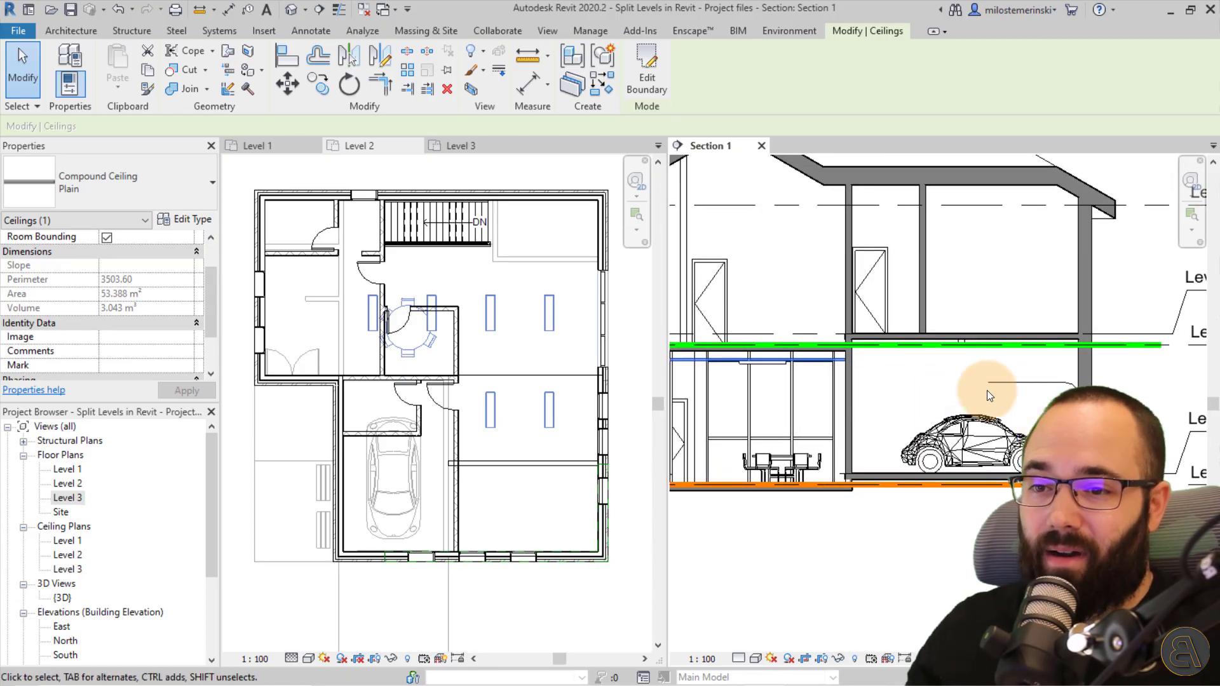
middle_drag(890, 381, 1071, 388)
scroll(931, 387, up, 3)
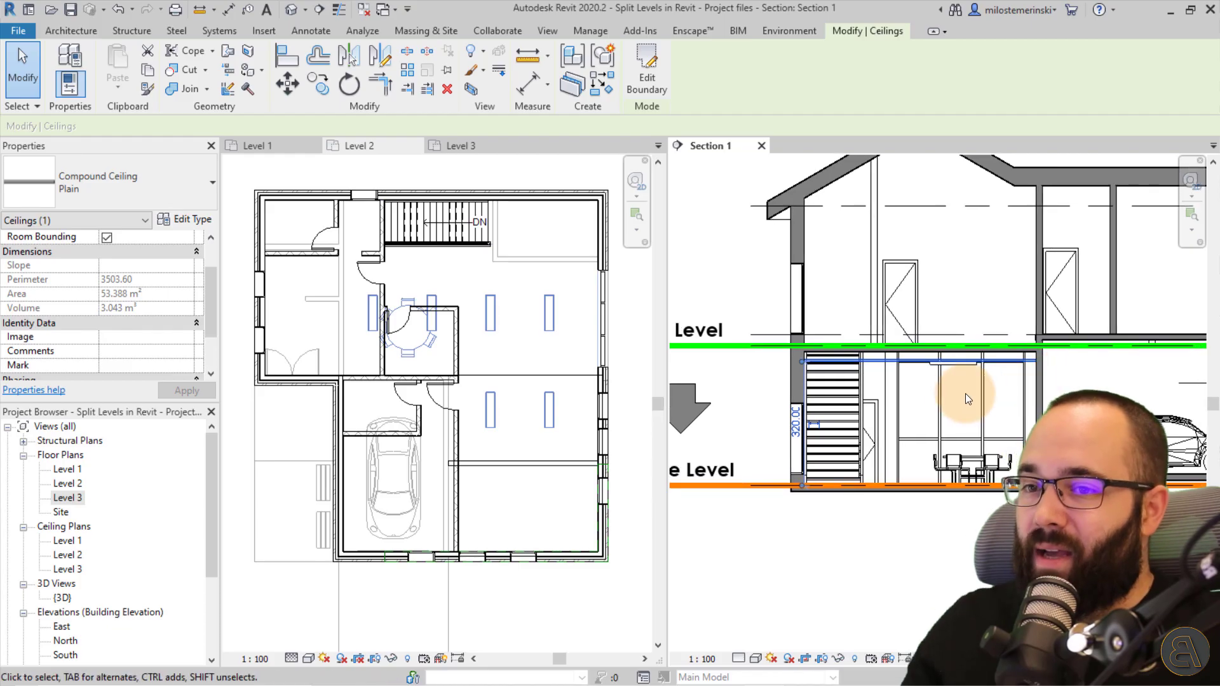
click(948, 396)
click(902, 364)
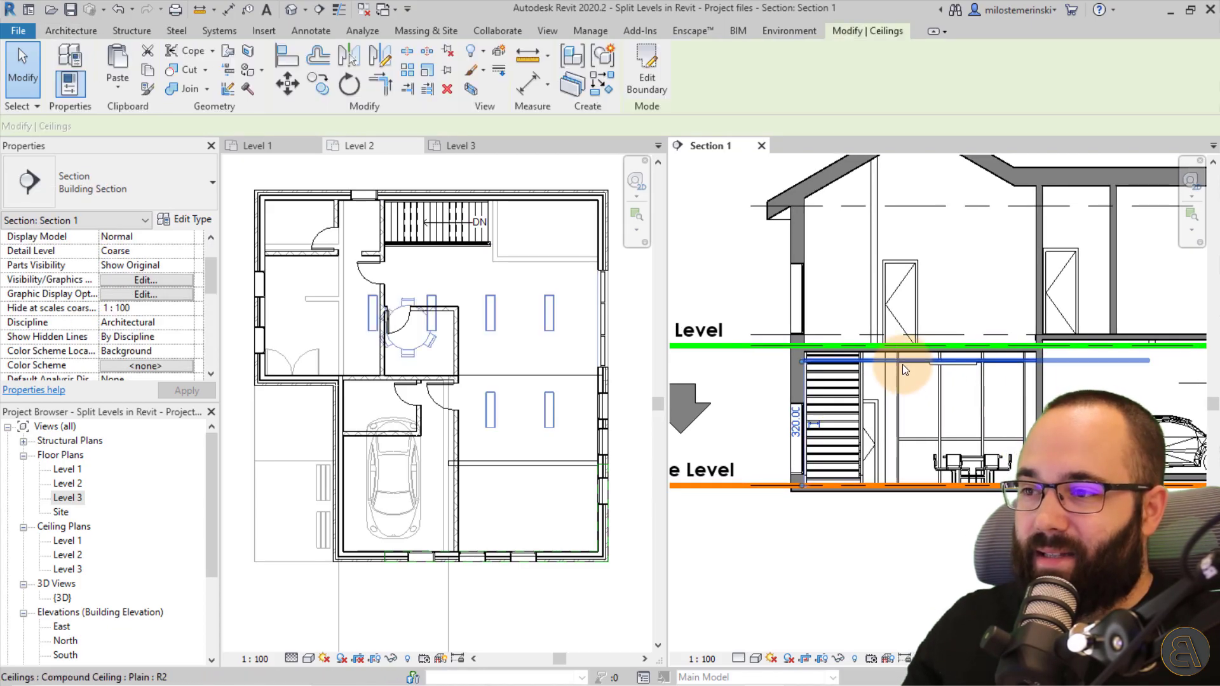
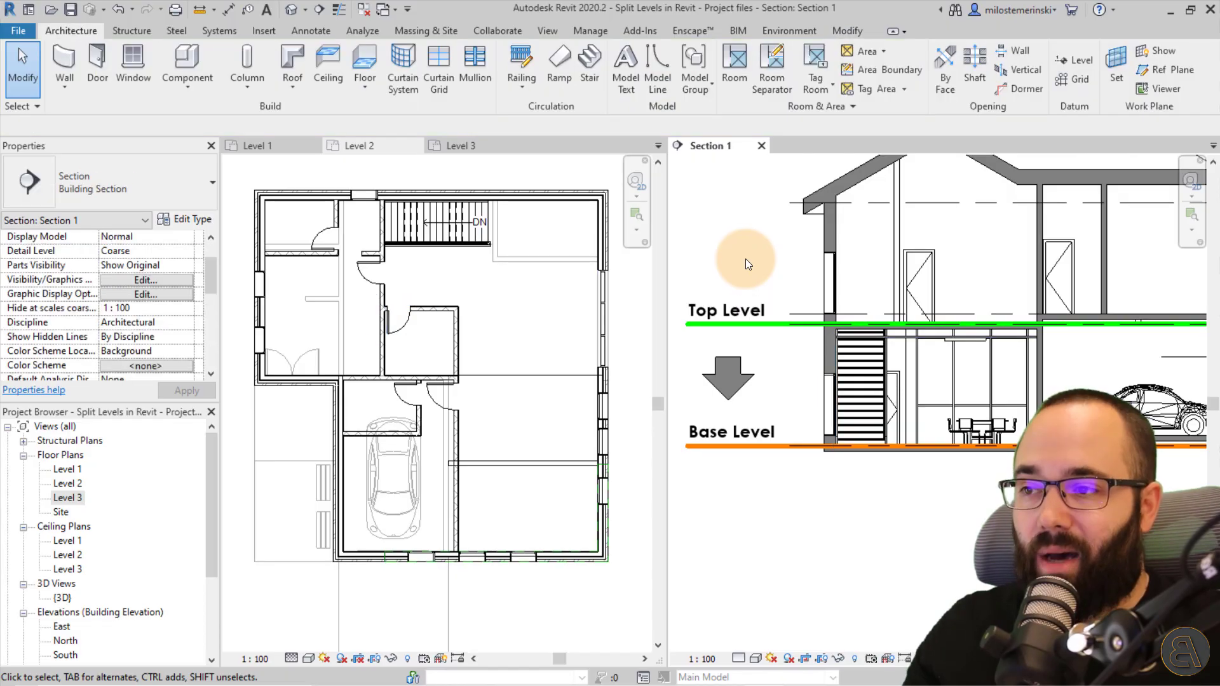
click(935, 333)
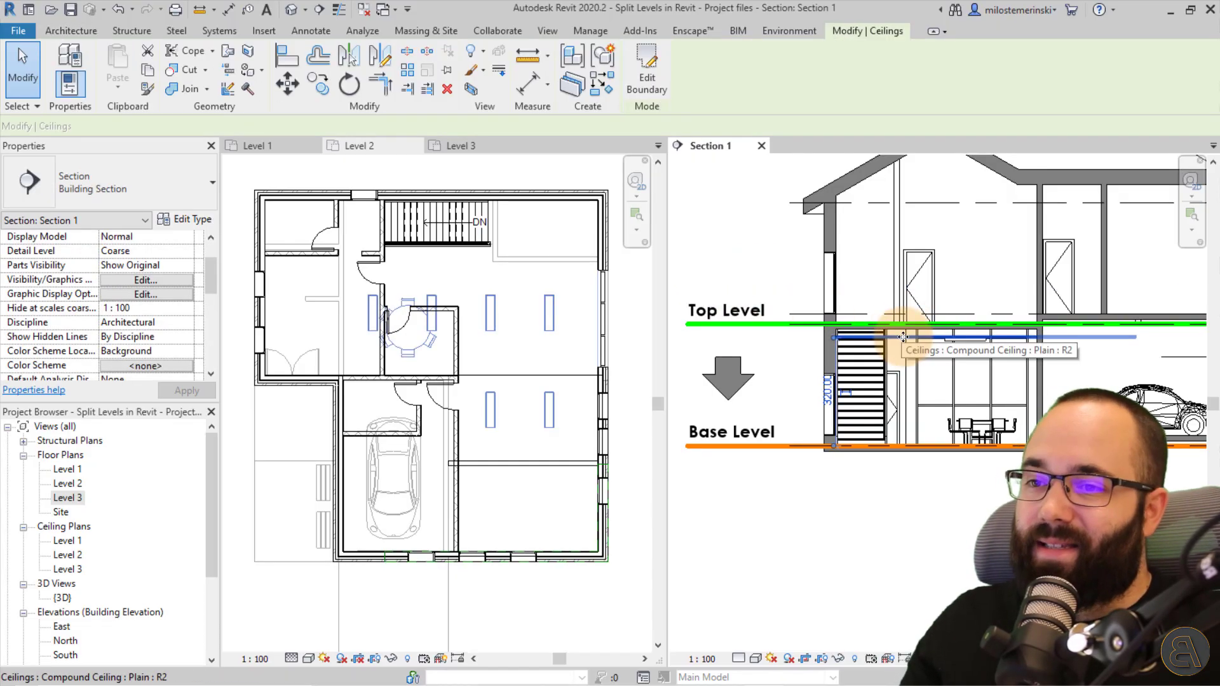
click(551, 348)
click(548, 352)
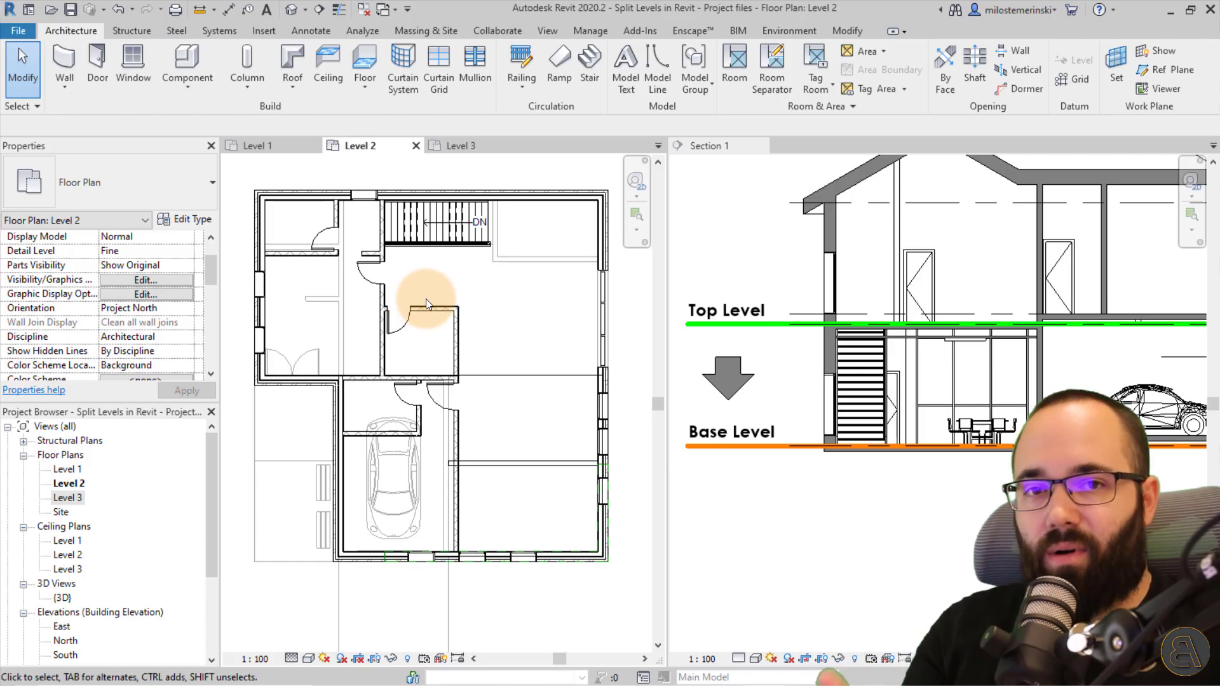
Switch to the Level 1 floor plan, set its underlay base level to Level 1, and apply it
click(262, 151)
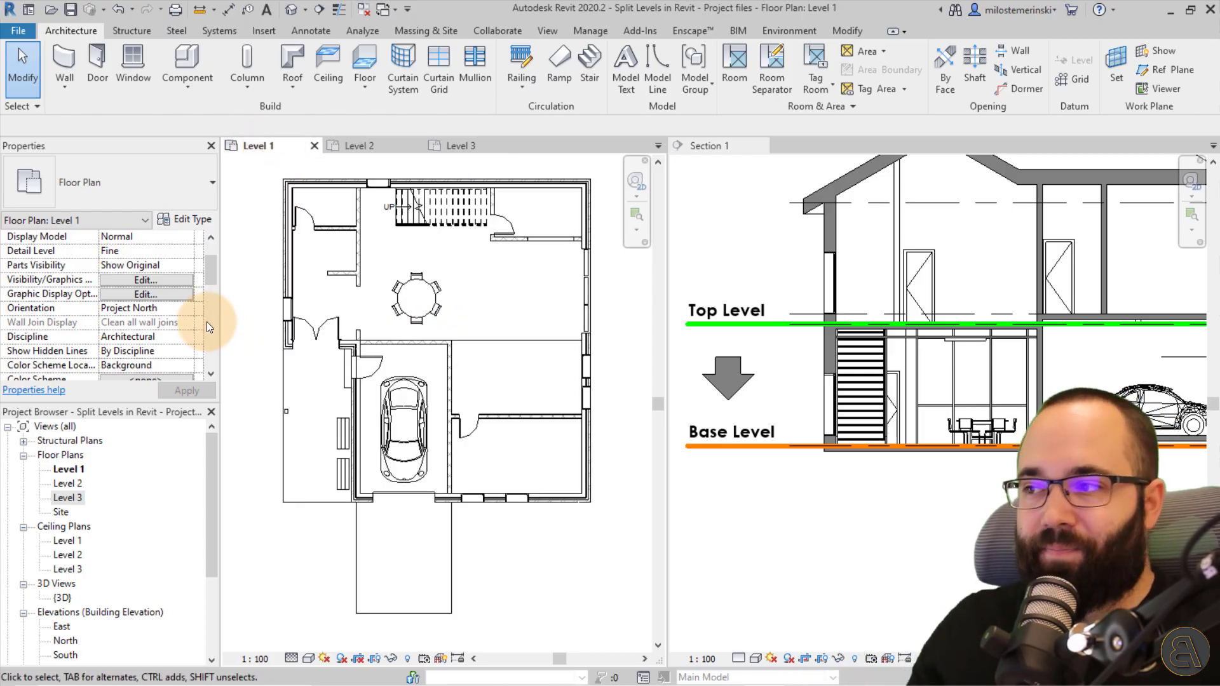
scroll(134, 299, down, 3)
scroll(164, 342, down, 2)
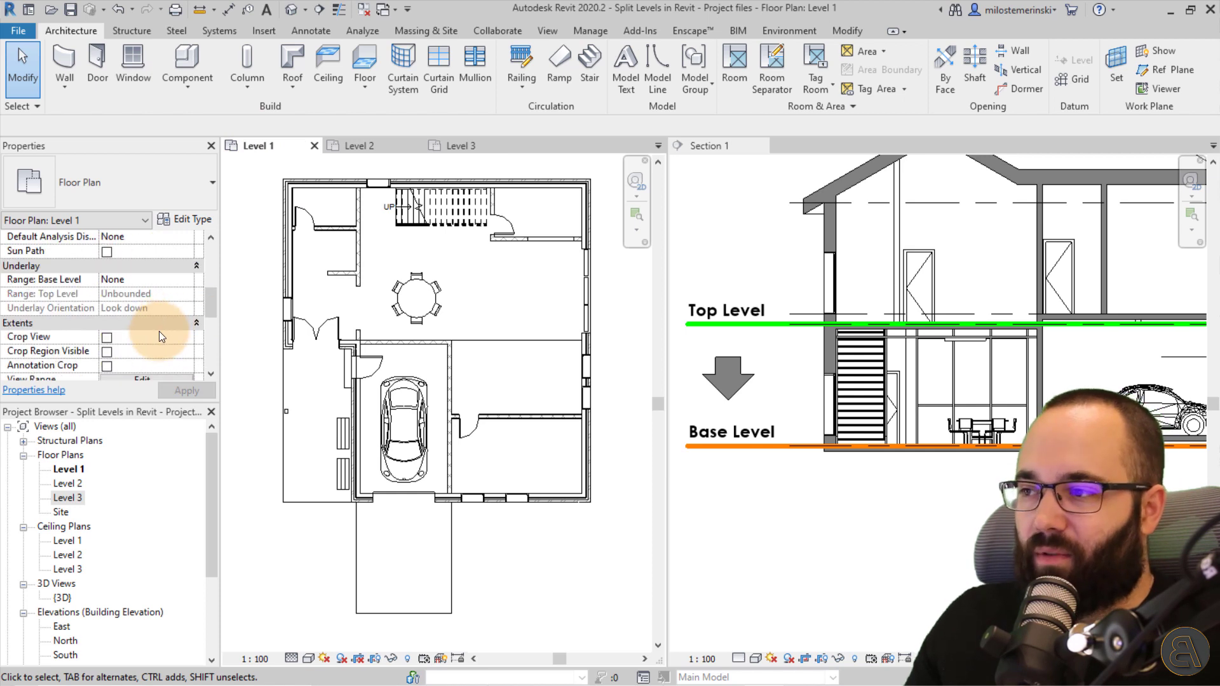
click(182, 278)
click(185, 279)
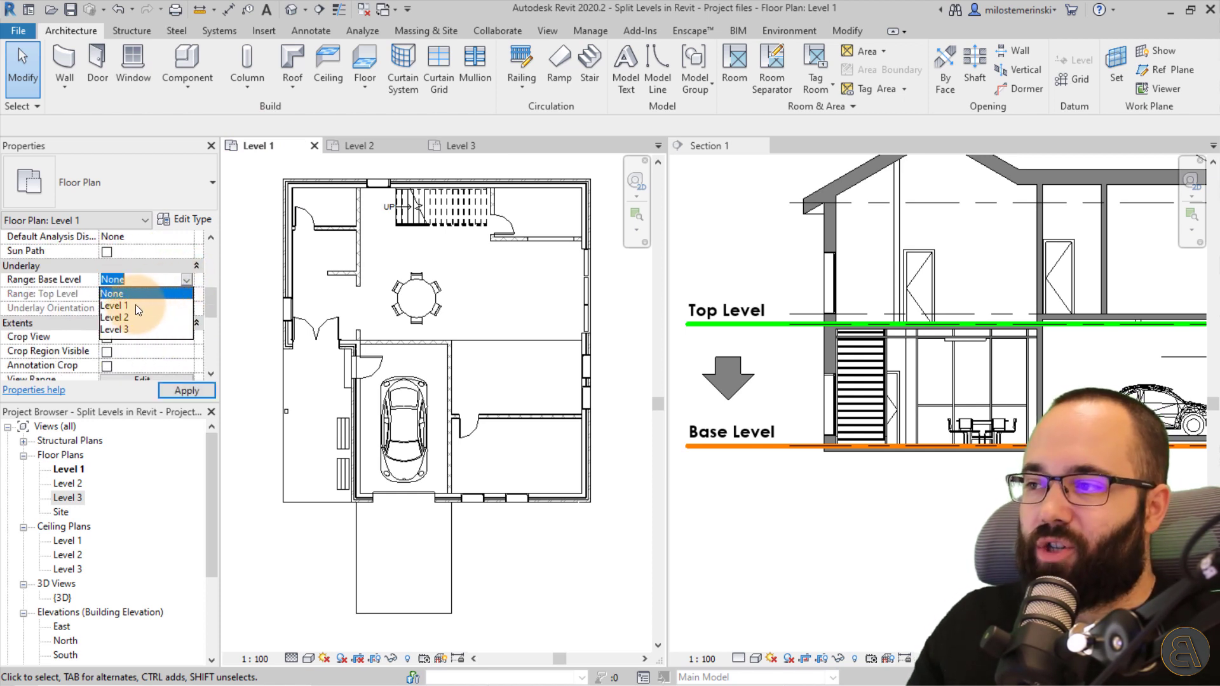
click(129, 305)
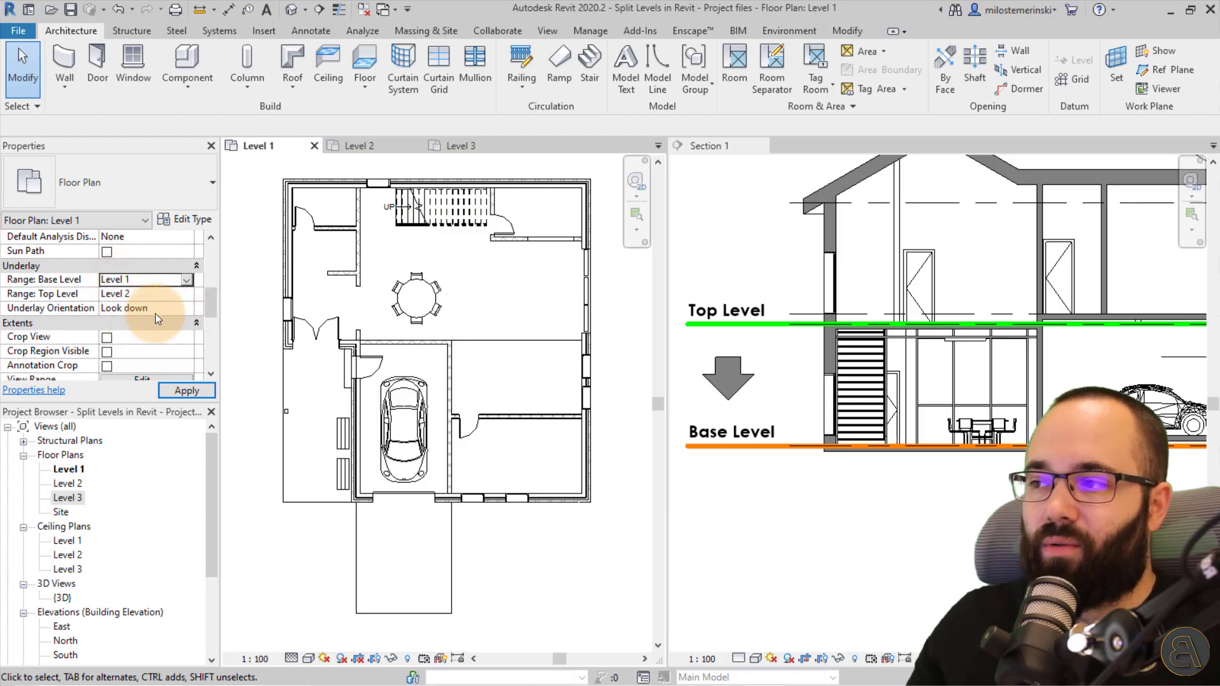
click(194, 392)
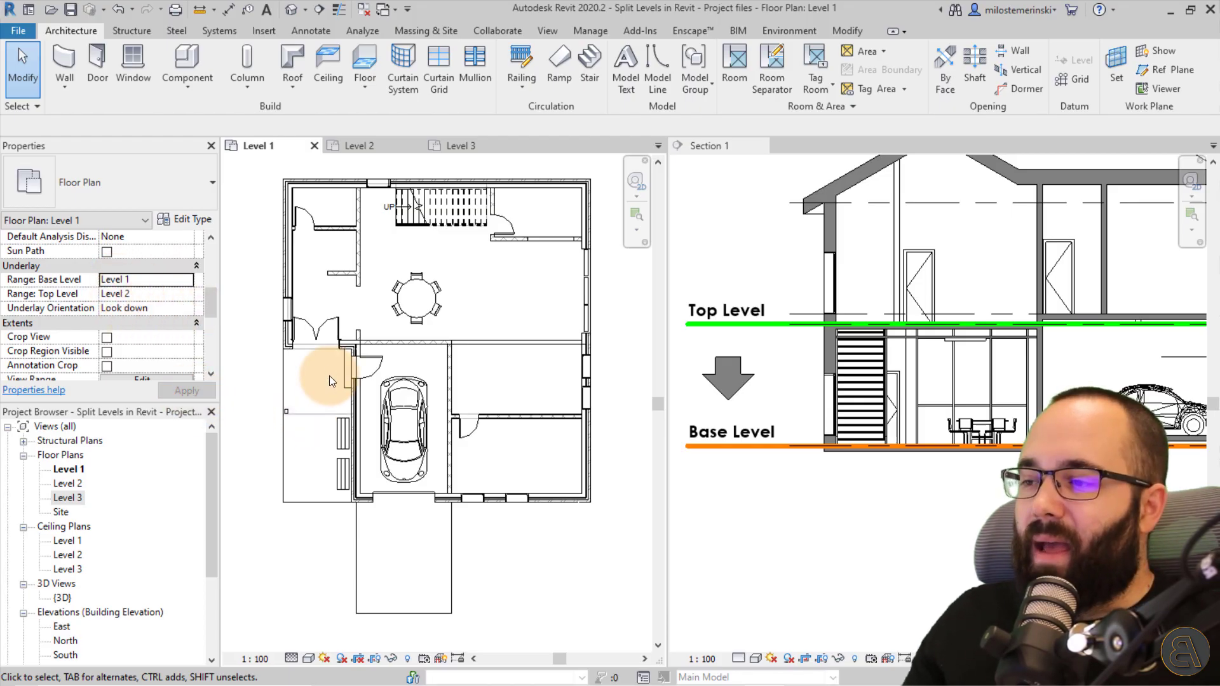
scroll(477, 420, up, 3)
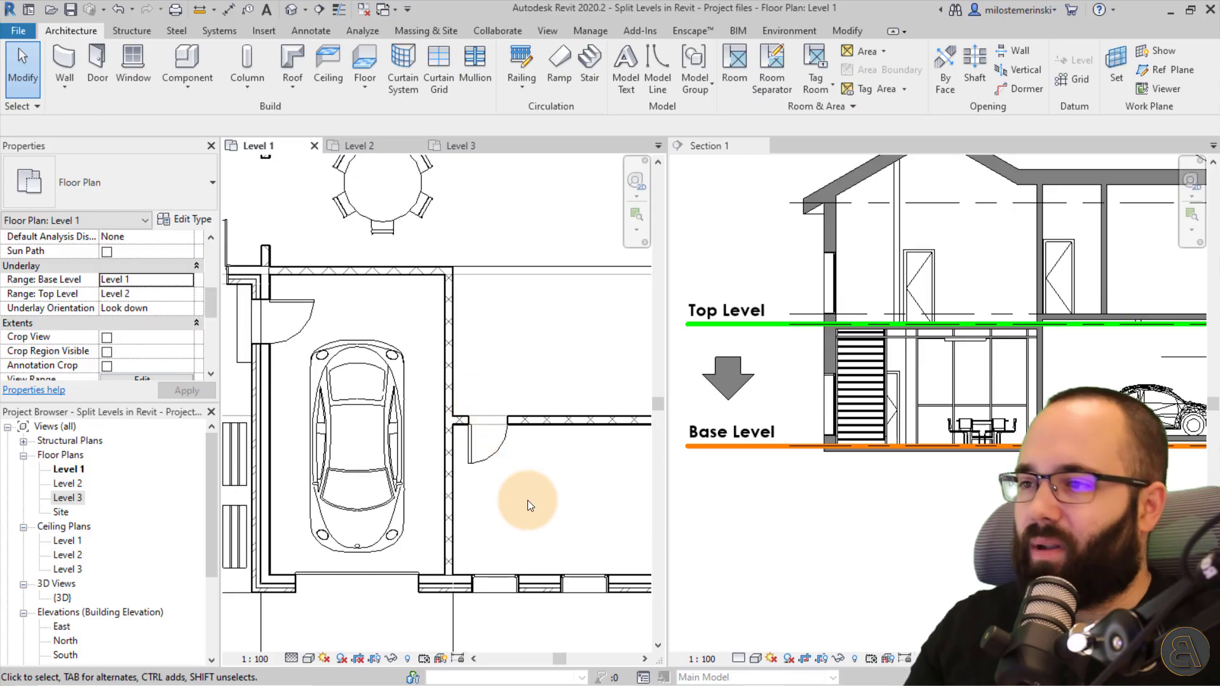
Rotate the grey direction arrow in Section 1 by 180 degrees so it points up from Base Level to Top Level
scroll(527, 501, down, 4)
middle_drag(512, 460, 511, 435)
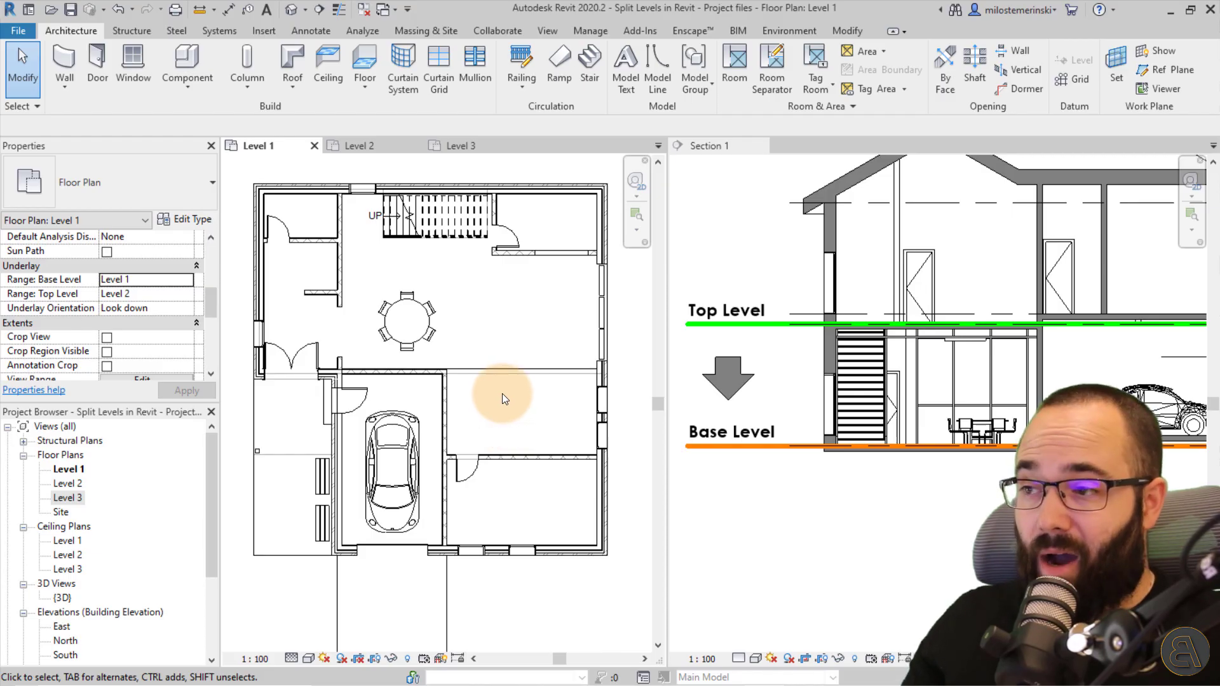
click(703, 375)
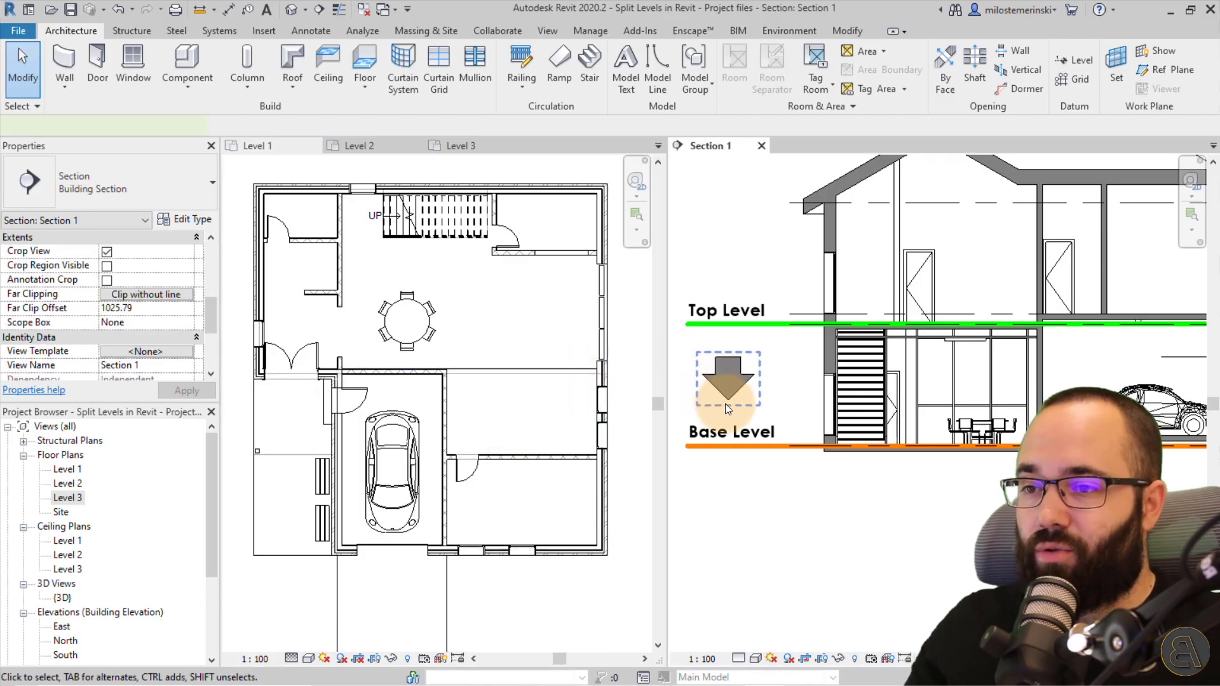
click(725, 400)
click(349, 85)
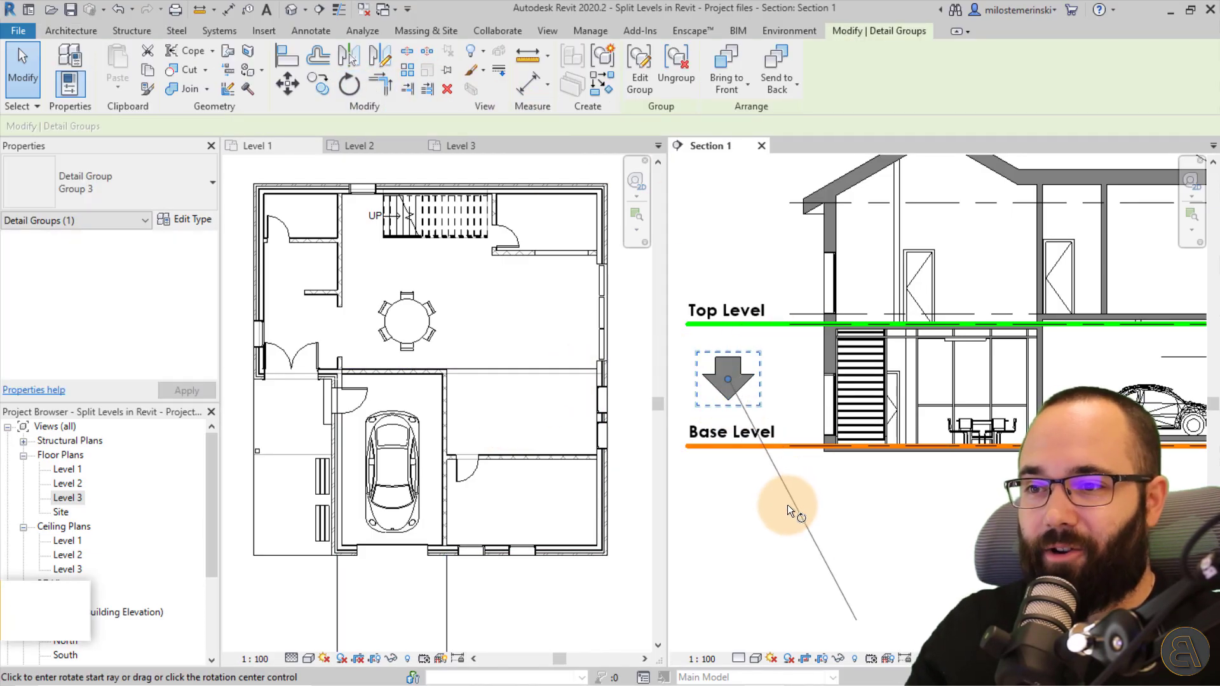
click(790, 504)
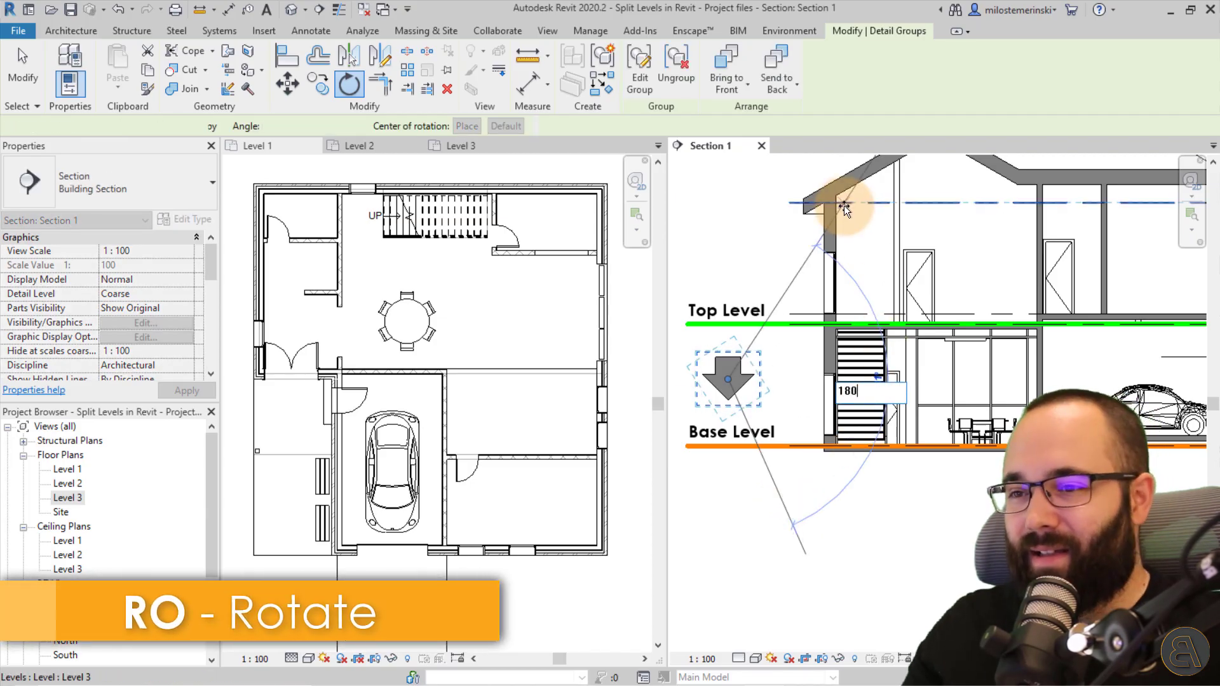
click(765, 242)
click(783, 382)
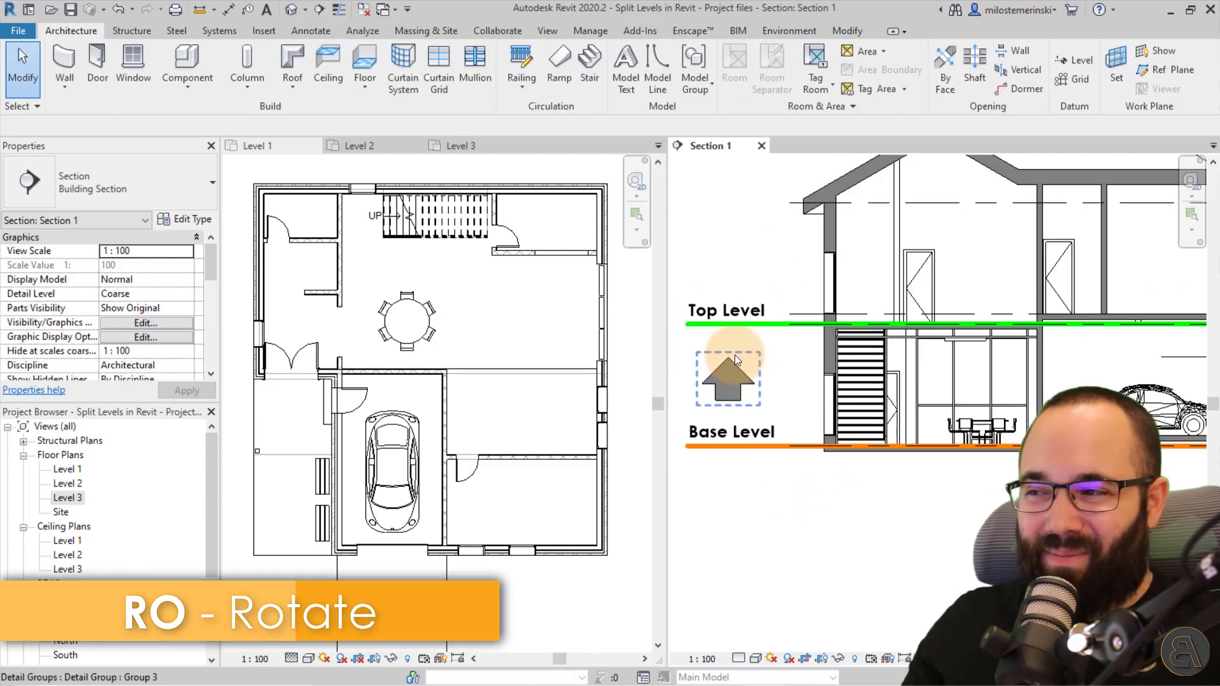
Set the Level 1 floor plan's underlay orientation to Look up and apply it
click(512, 334)
scroll(147, 325, down, 5)
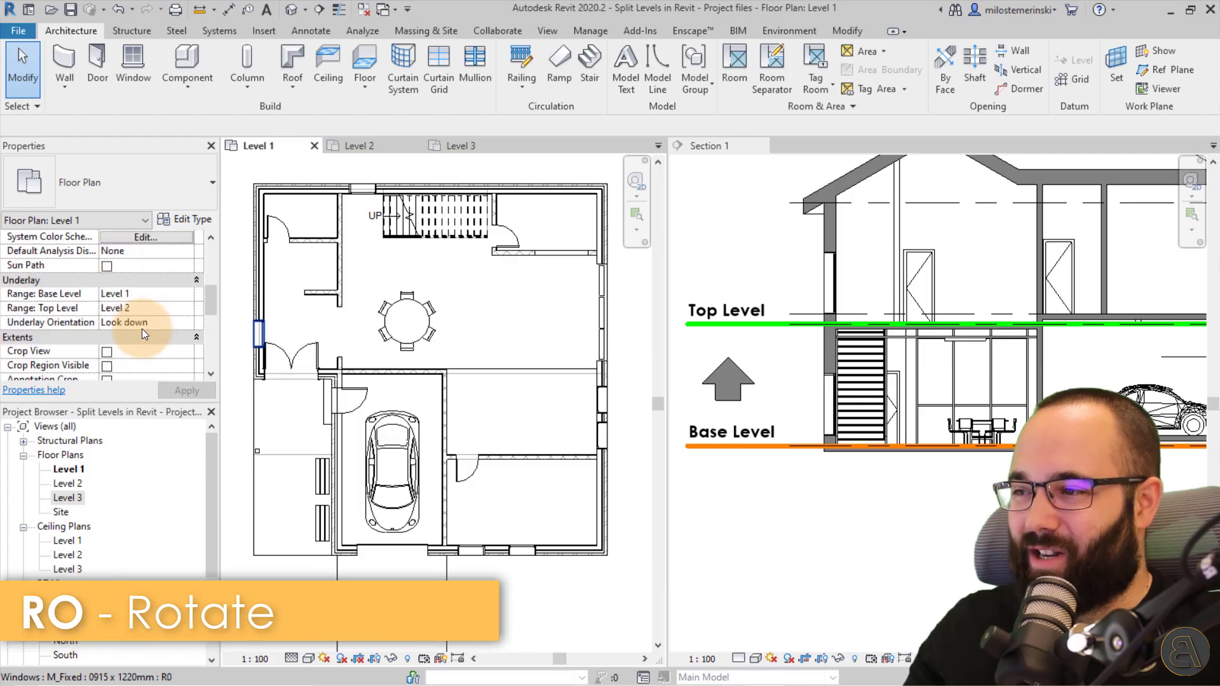
click(187, 323)
click(135, 349)
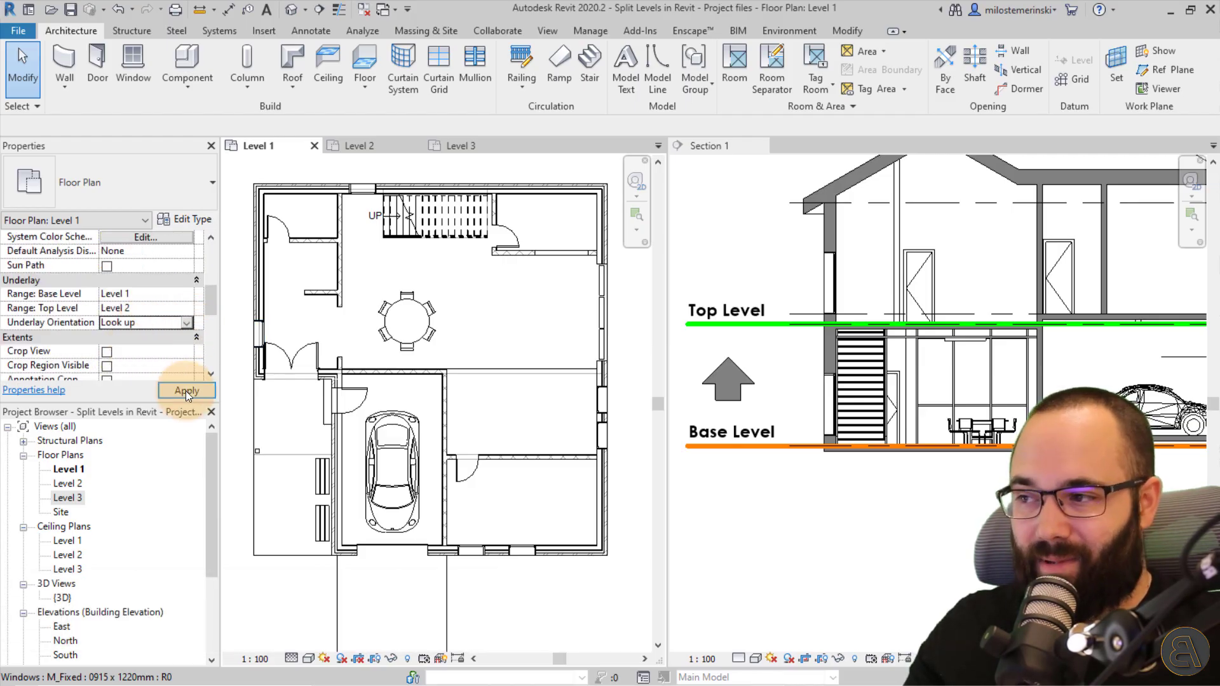
click(187, 391)
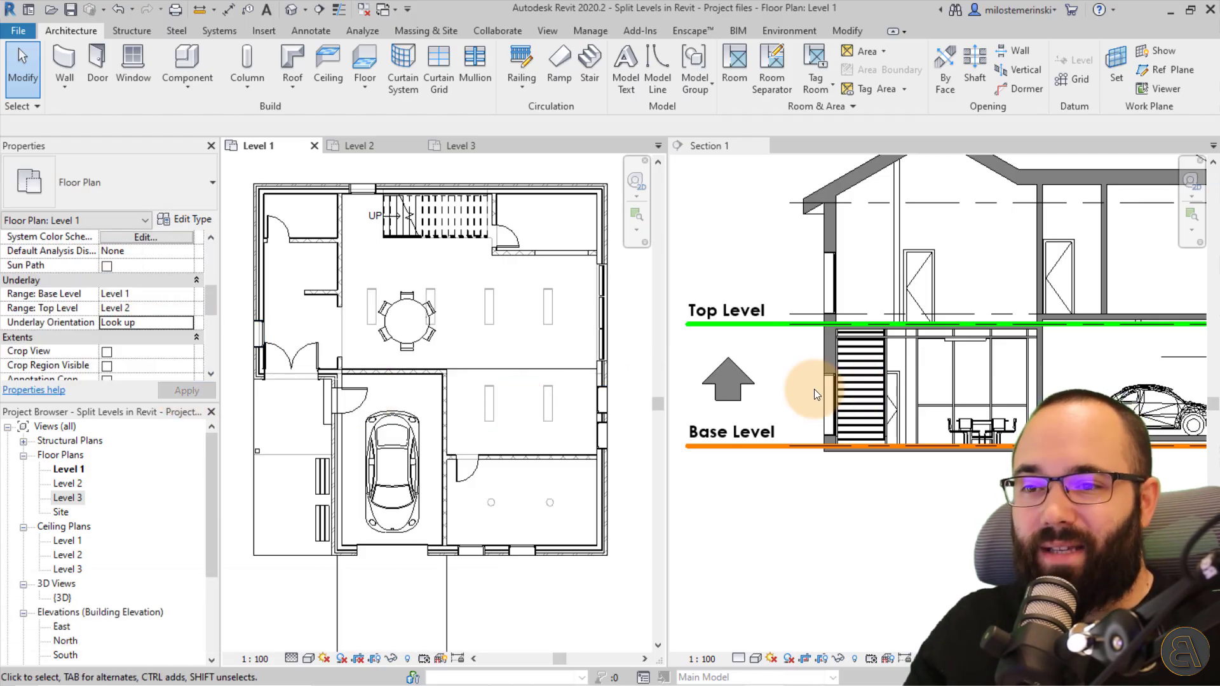
Select the ceiling just below the Top Level line in Section 1, compare it with the Level 1 plan, and clear the selection
click(773, 411)
middle_drag(781, 412, 794, 411)
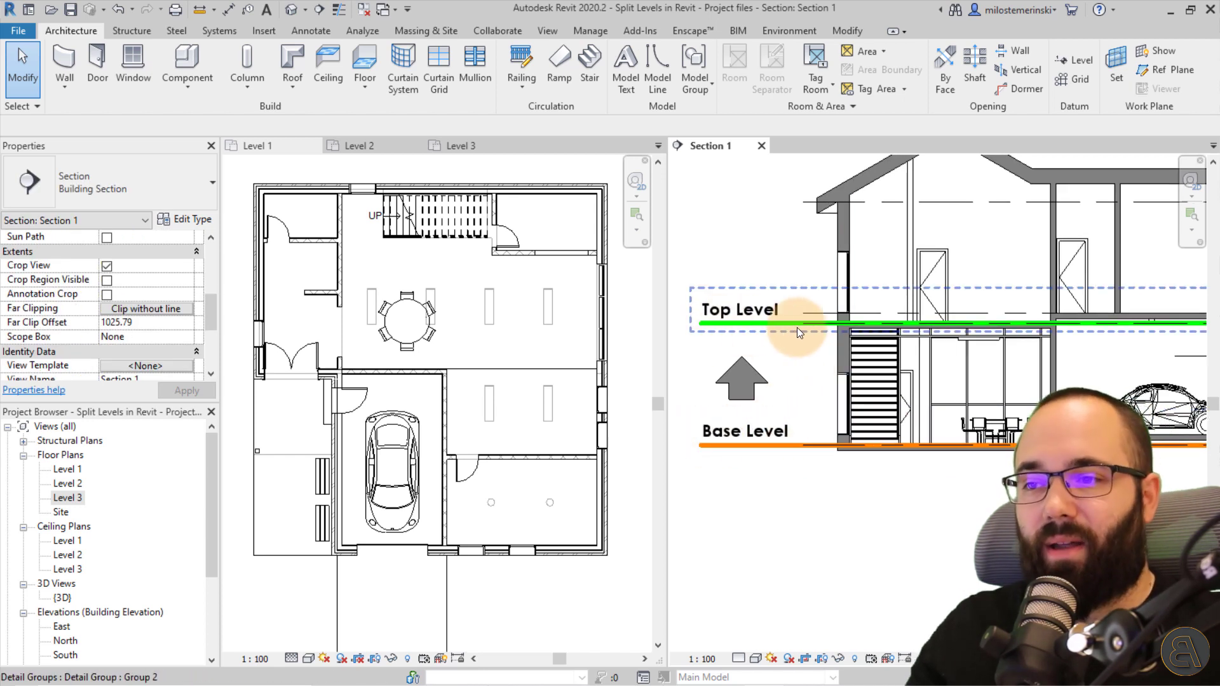
click(951, 337)
click(468, 337)
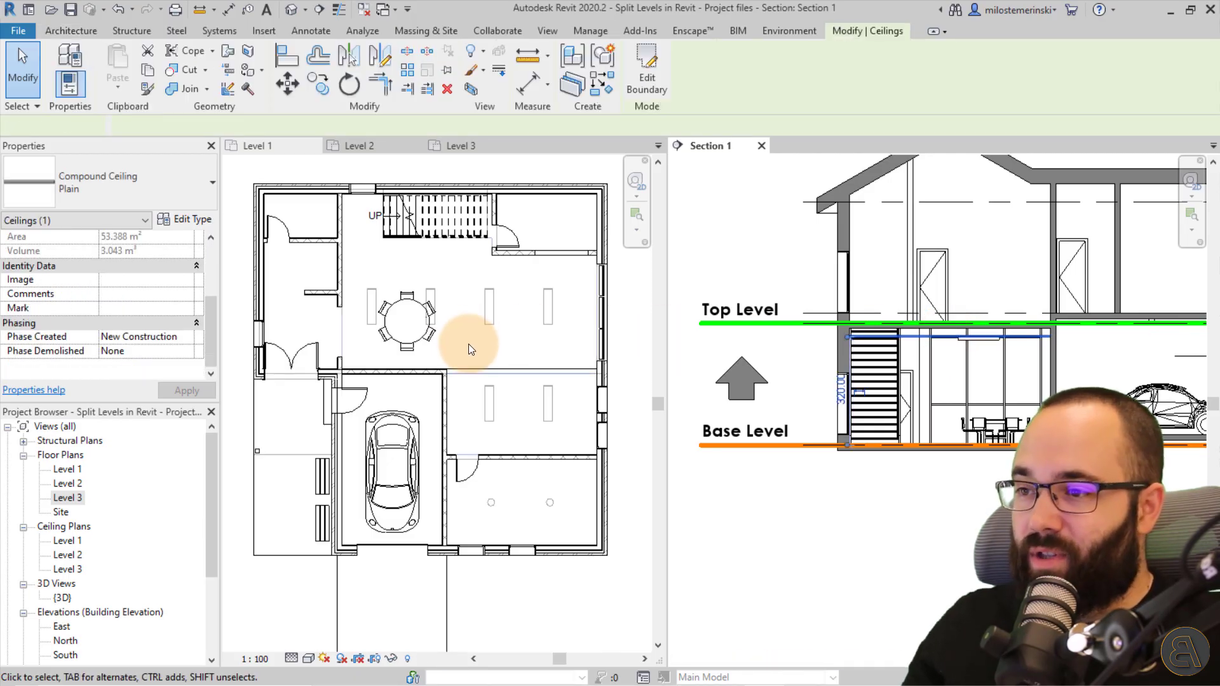
click(487, 331)
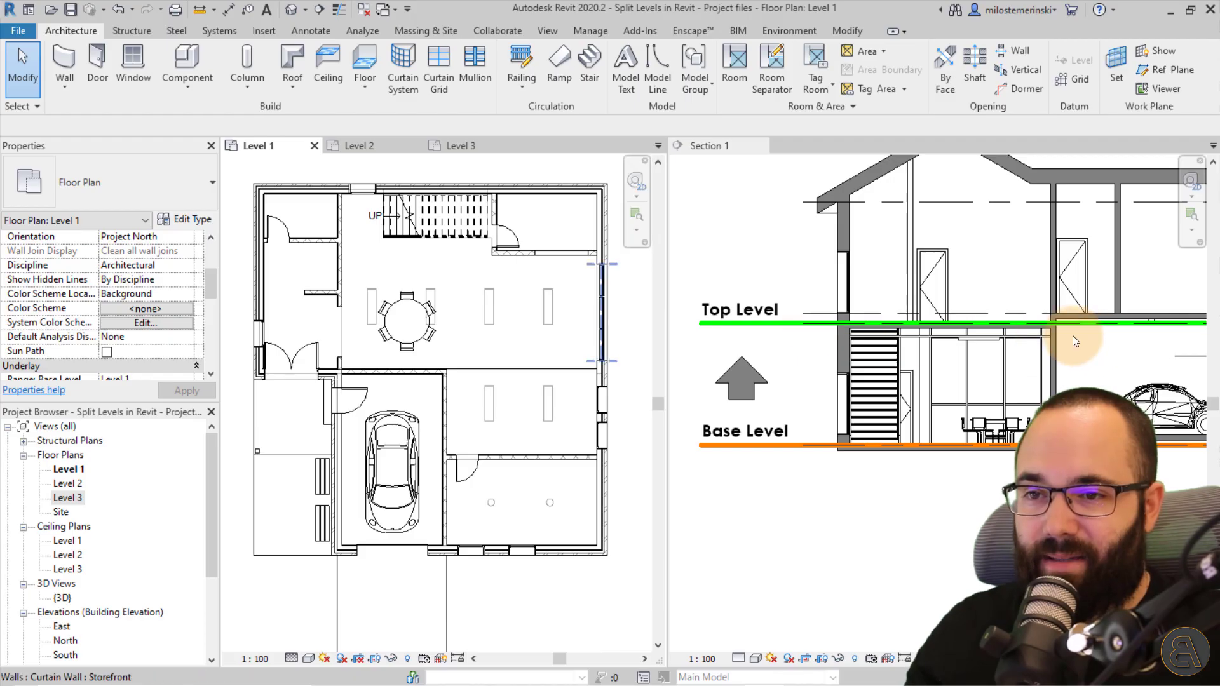
Select the linear ceiling light in Section 1, locate it in the Level 1 plan's underlay, and clear the selection
scroll(1072, 335, up, 3)
click(871, 348)
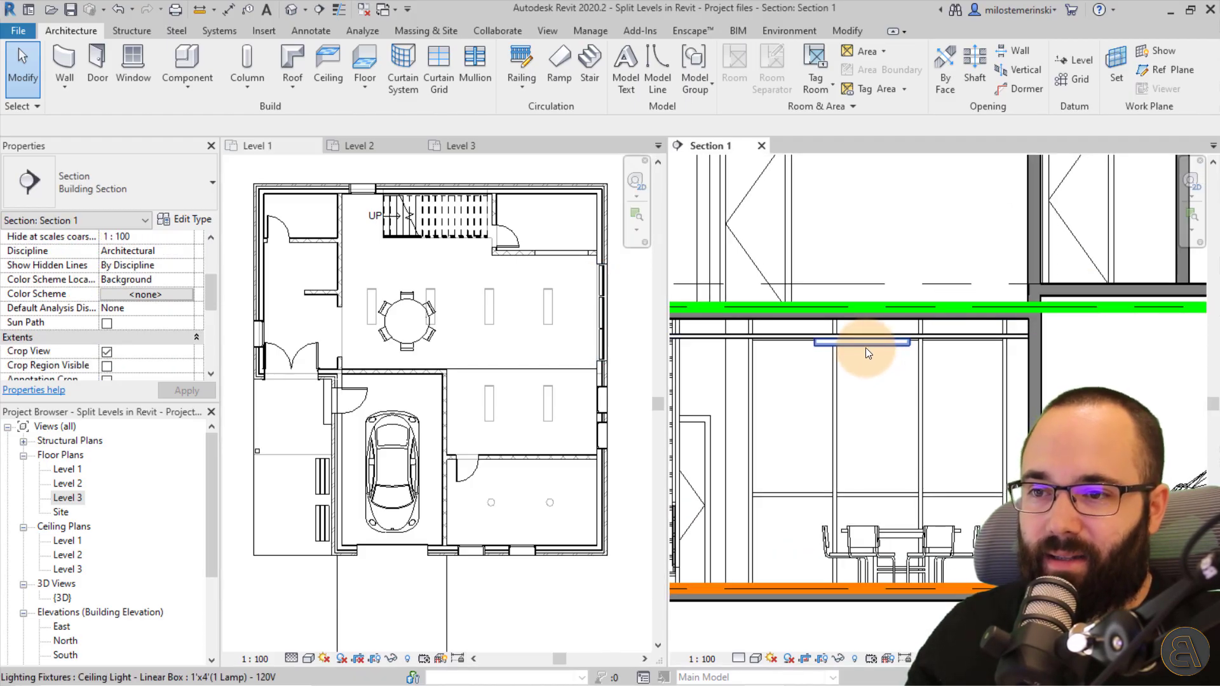
click(865, 348)
scroll(517, 349, down, 4)
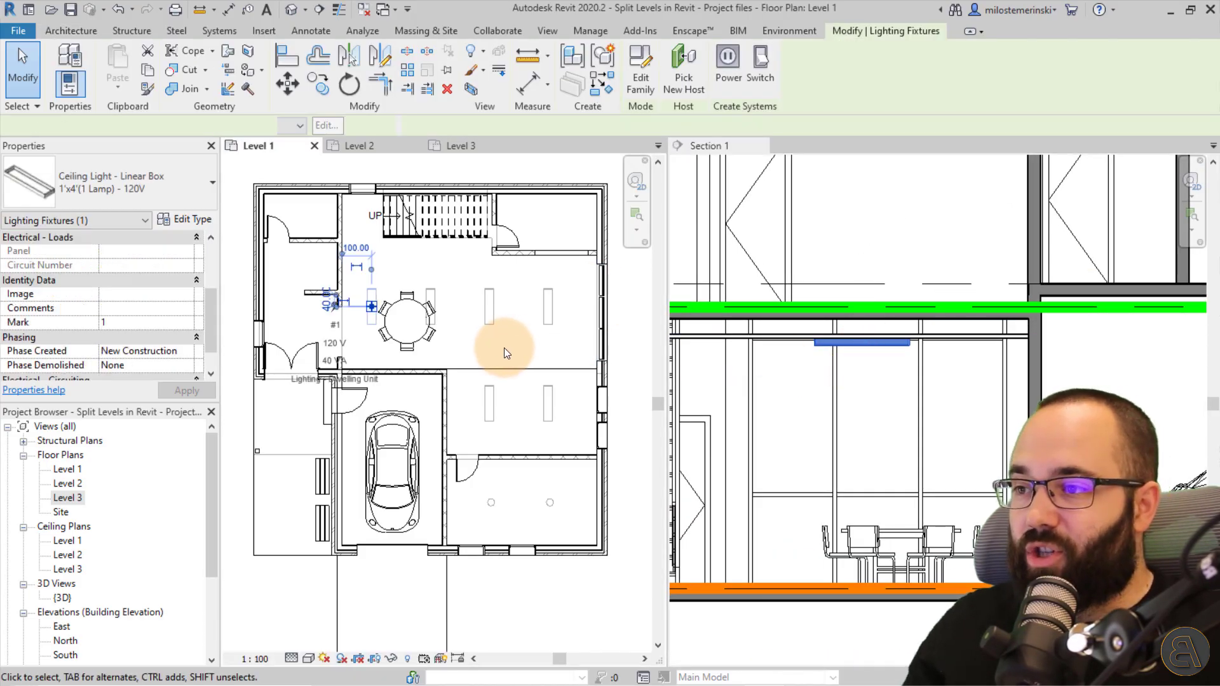
scroll(429, 325, up, 2)
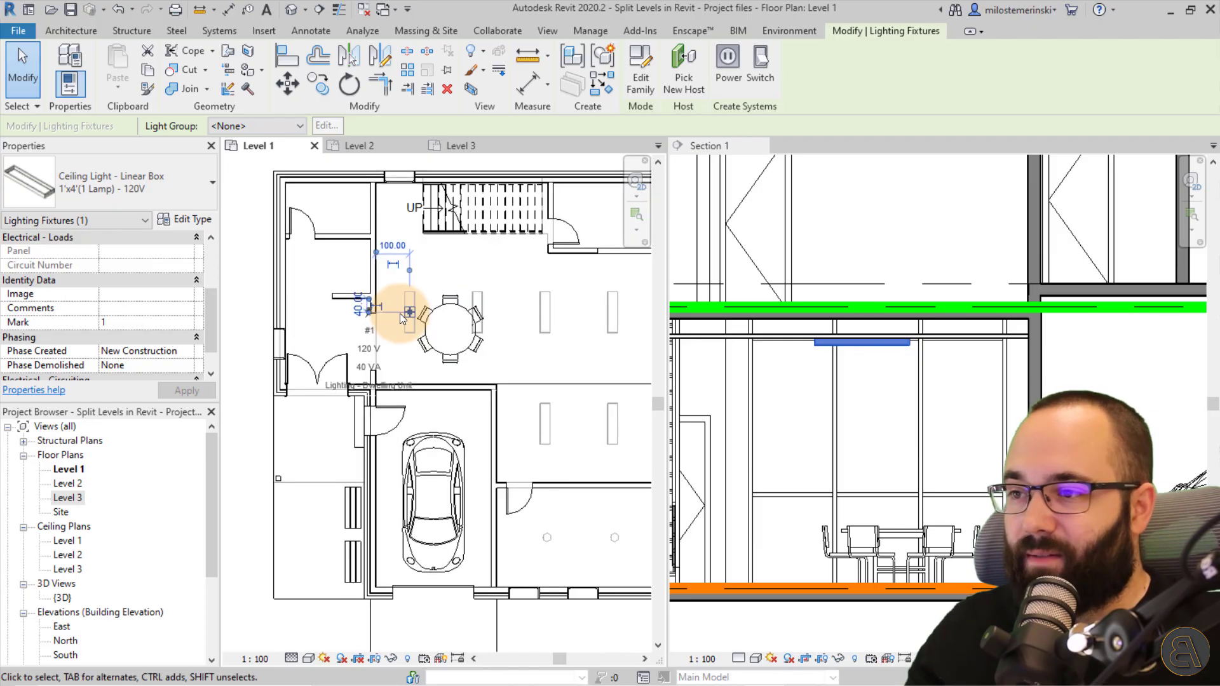
click(477, 270)
scroll(509, 298, down, 1)
middle_drag(553, 326, 520, 335)
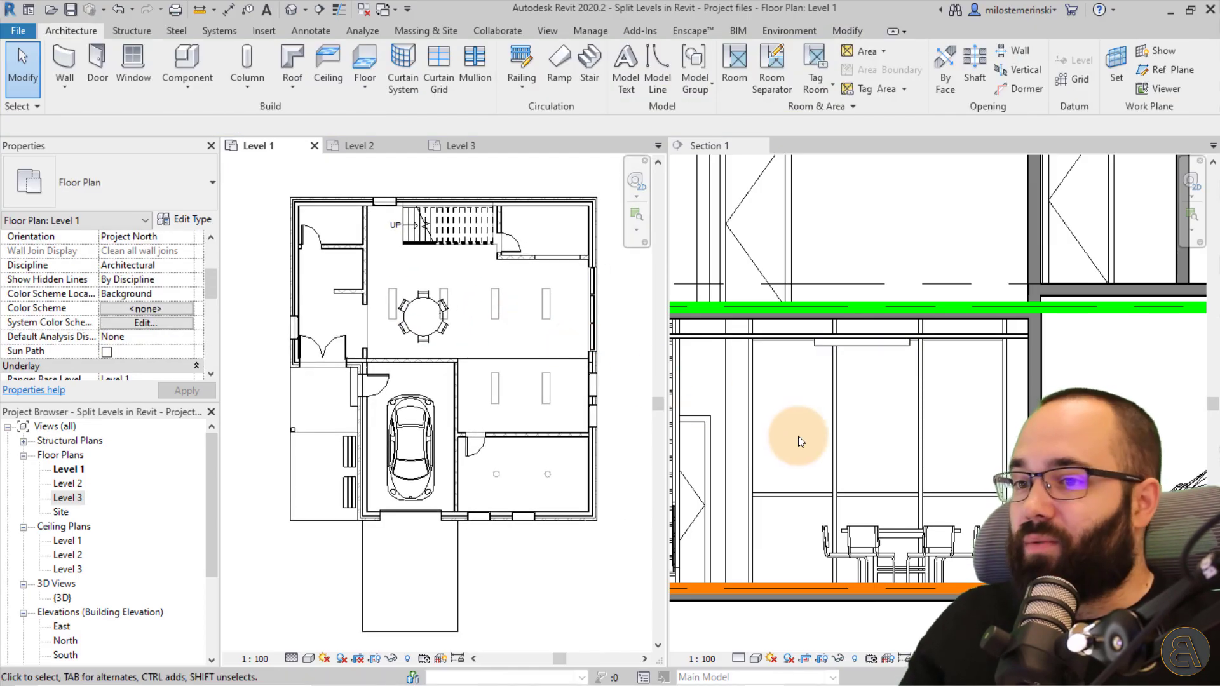
Examine the whole house in Section 1 against the Level 1 plan's underlay range and orientation settings
click(807, 432)
scroll(807, 432, down, 3)
scroll(807, 433, down, 3)
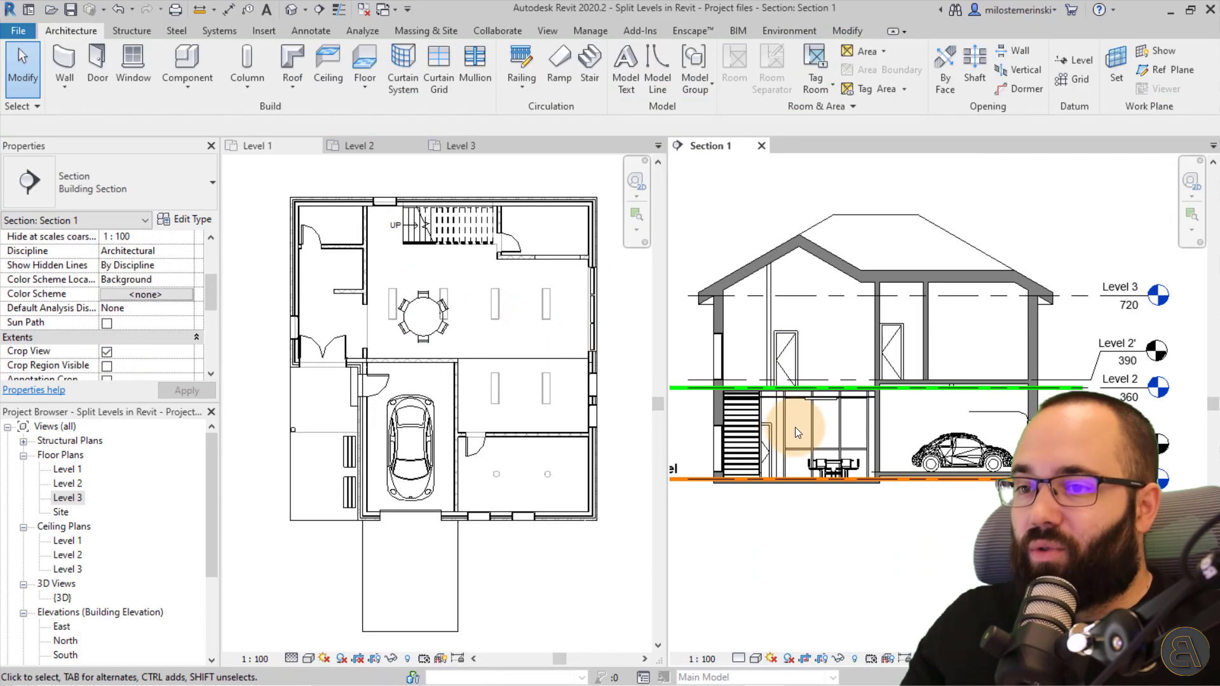
middle_drag(795, 428, 889, 391)
click(478, 339)
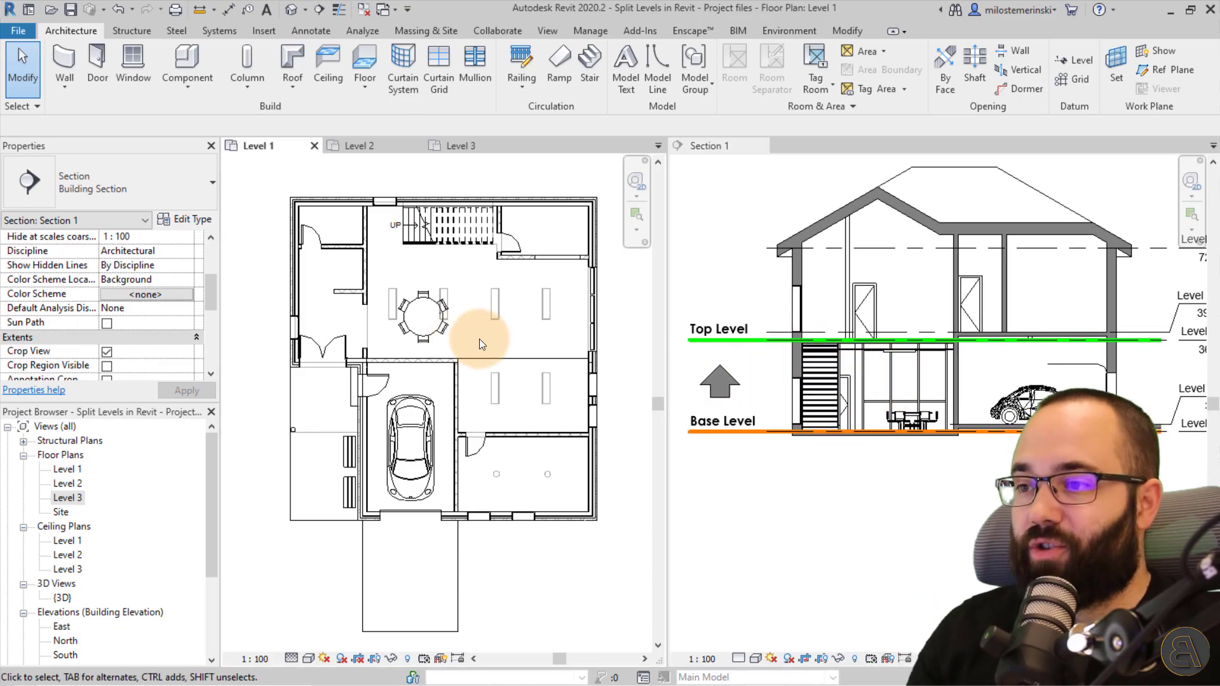
scroll(140, 315, down, 2)
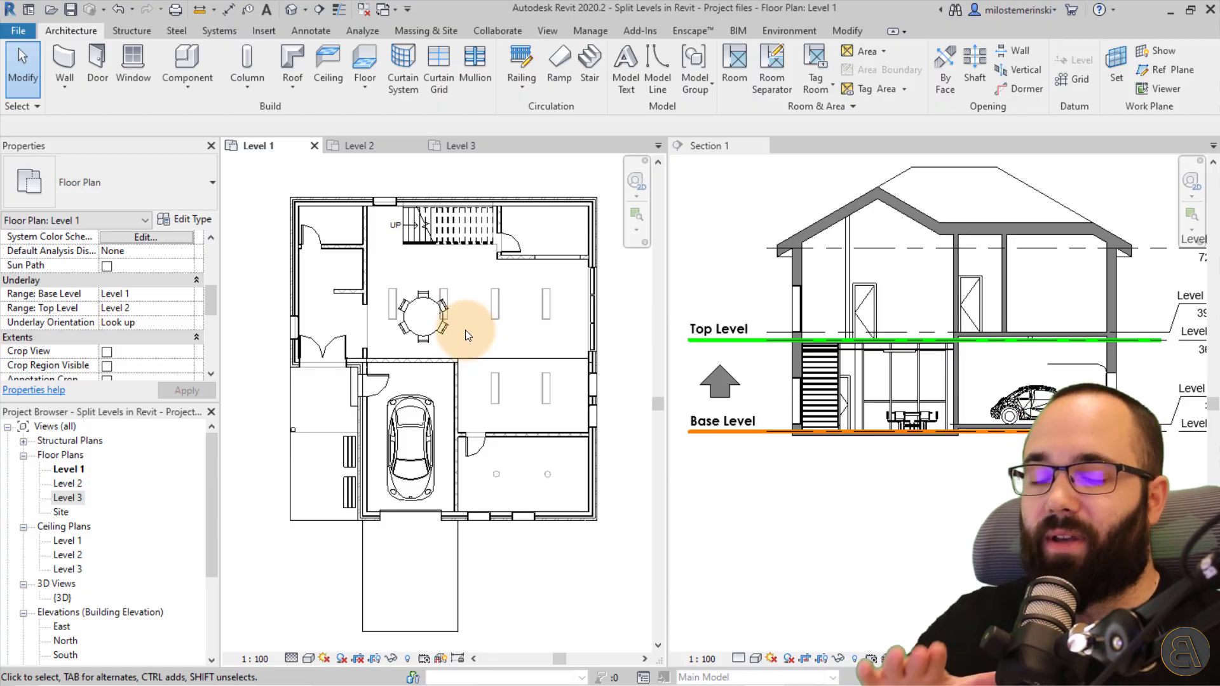
Switch to the Level 3 floor plan, set its underlay base level to Level 1 and top level to Level 3, and apply
click(456, 144)
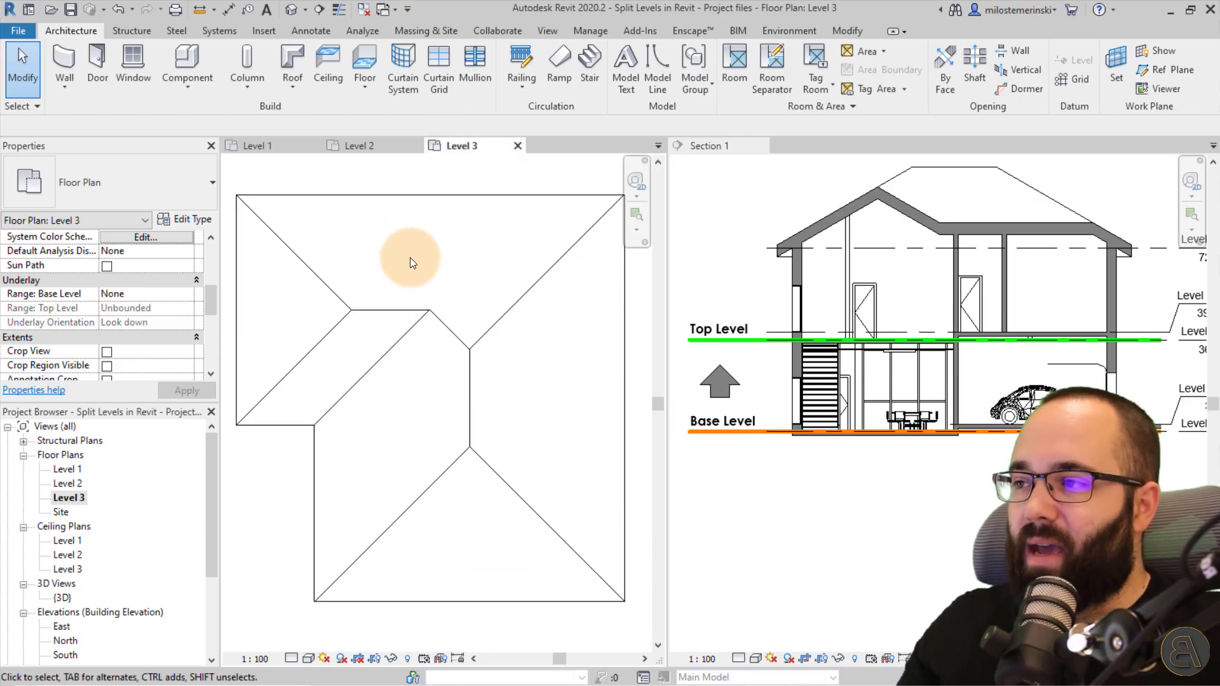
middle_drag(410, 257, 403, 230)
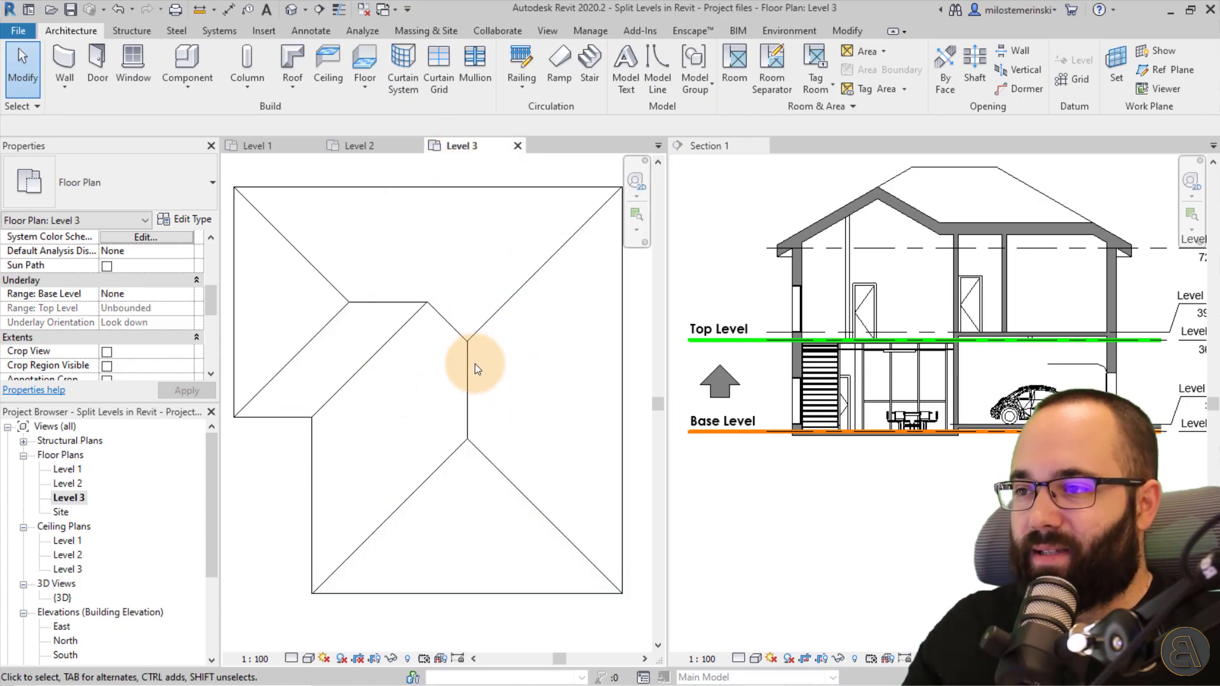
click(192, 296)
click(187, 295)
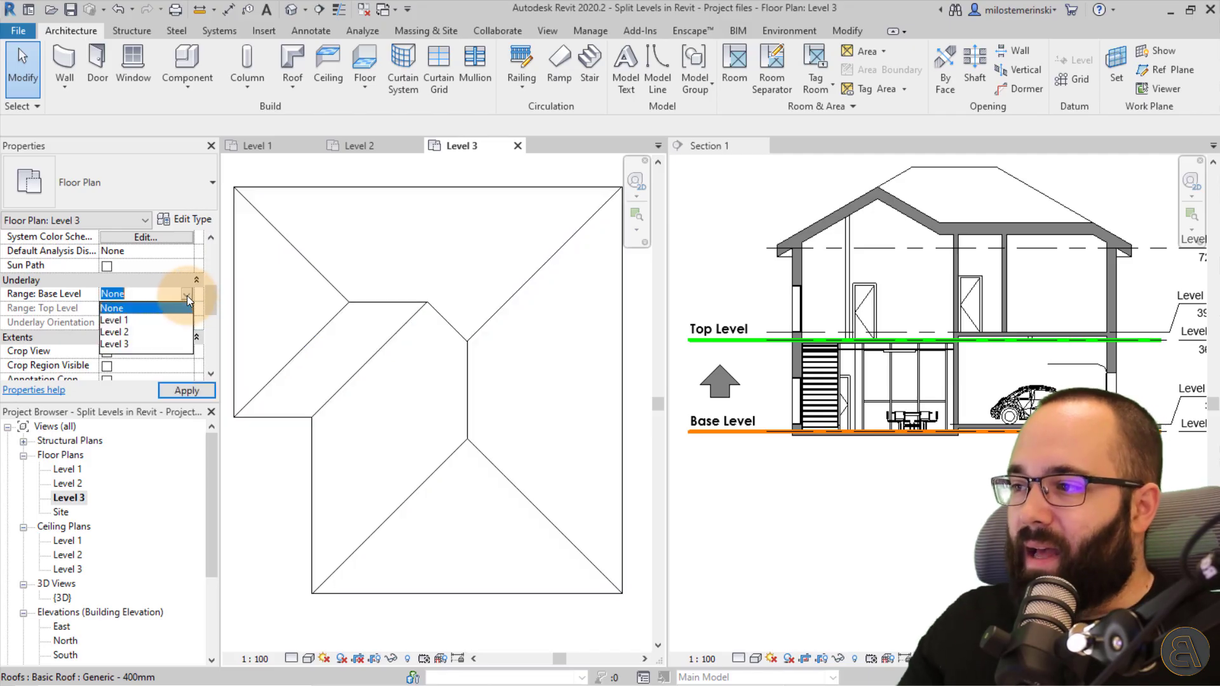
click(129, 321)
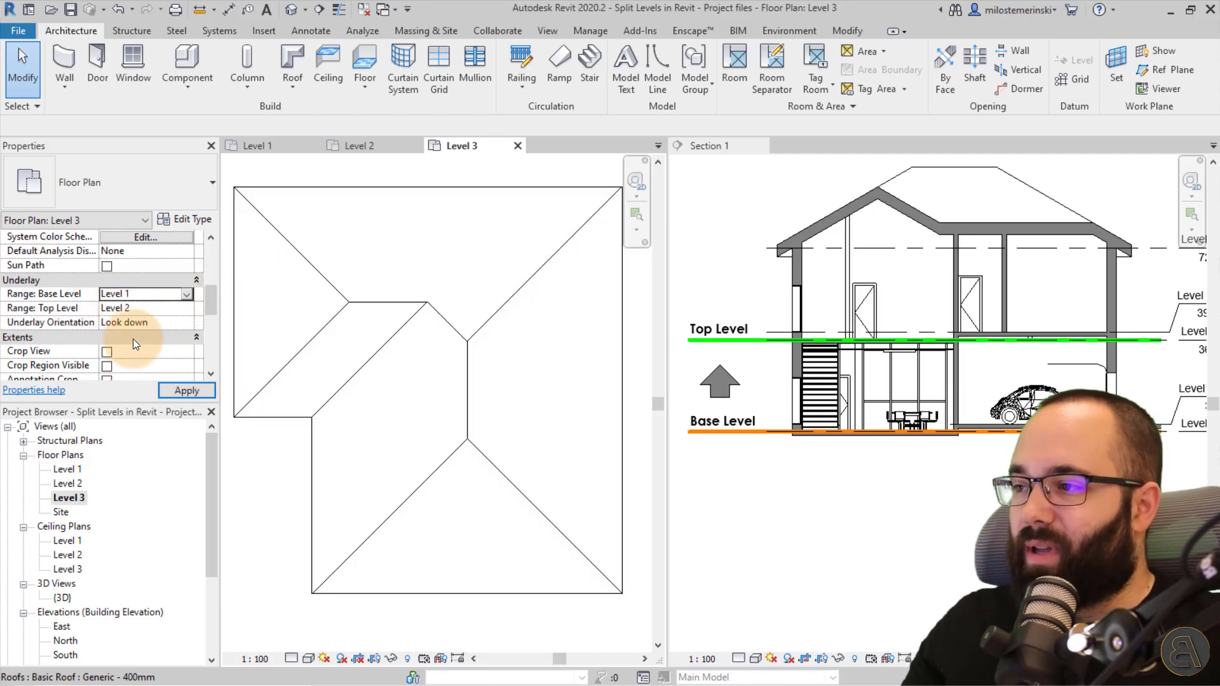
click(186, 308)
click(187, 308)
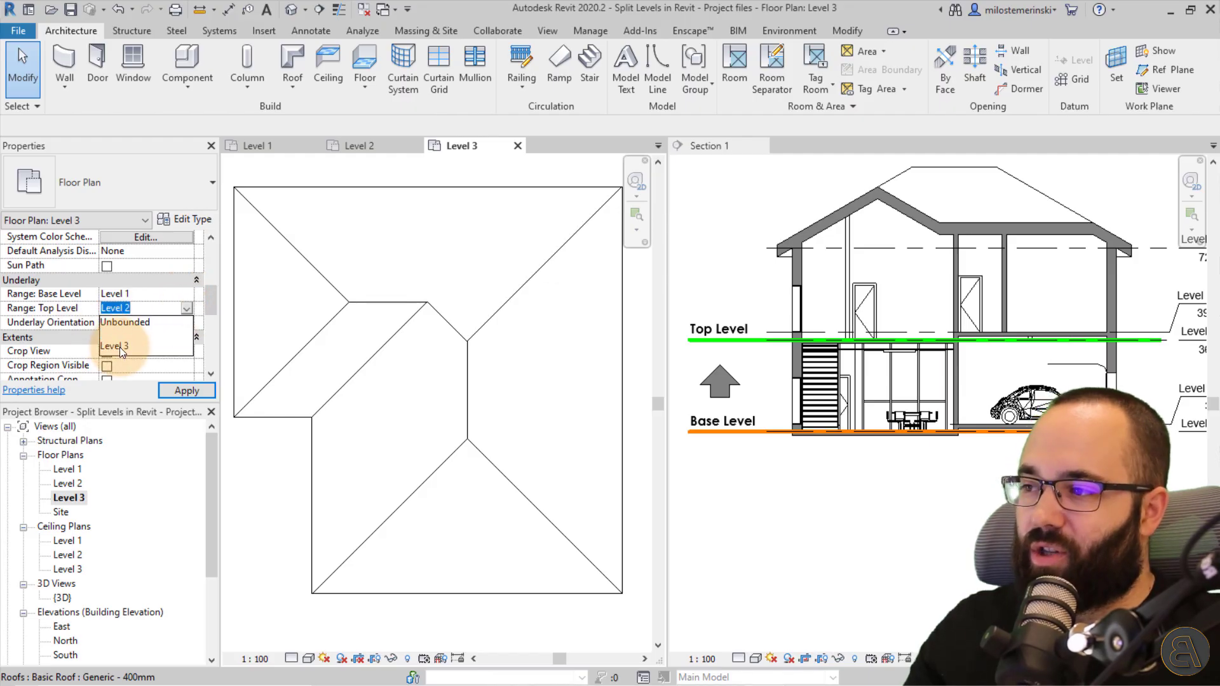
click(121, 347)
click(181, 390)
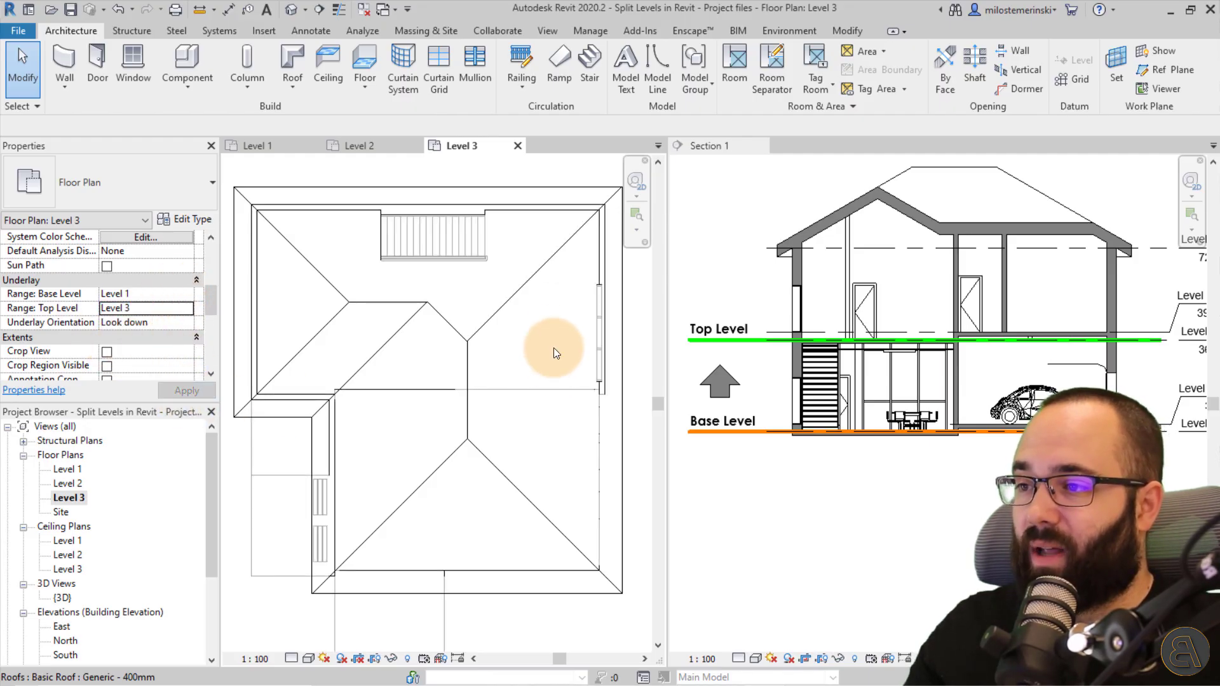
Move the green Top Level line and its label in Section 1 straight up onto the Level 3 line
scroll(554, 348, down, 2)
middle_drag(534, 363, 539, 377)
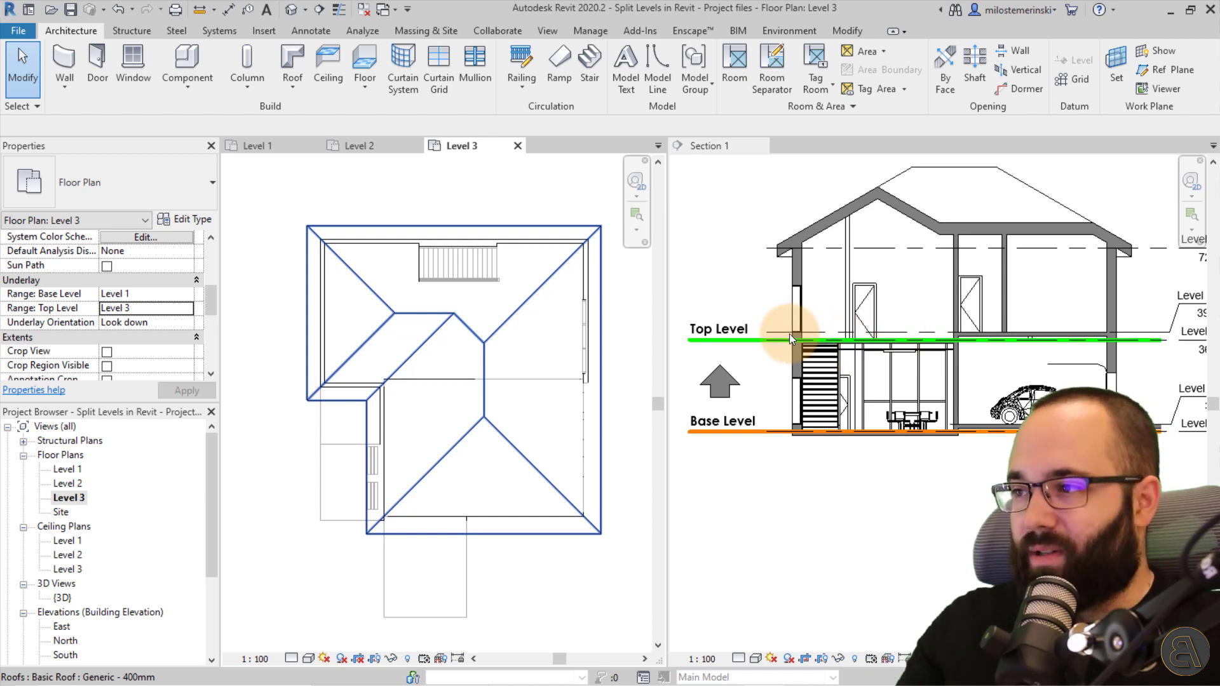
click(721, 344)
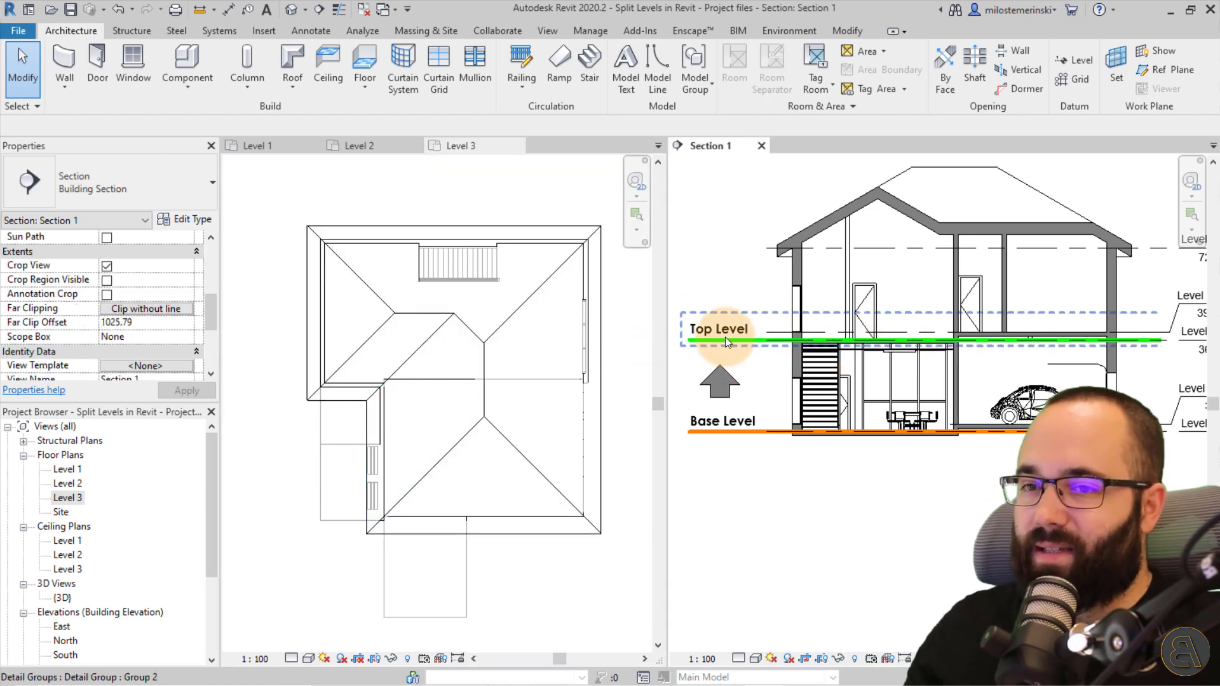
click(726, 337)
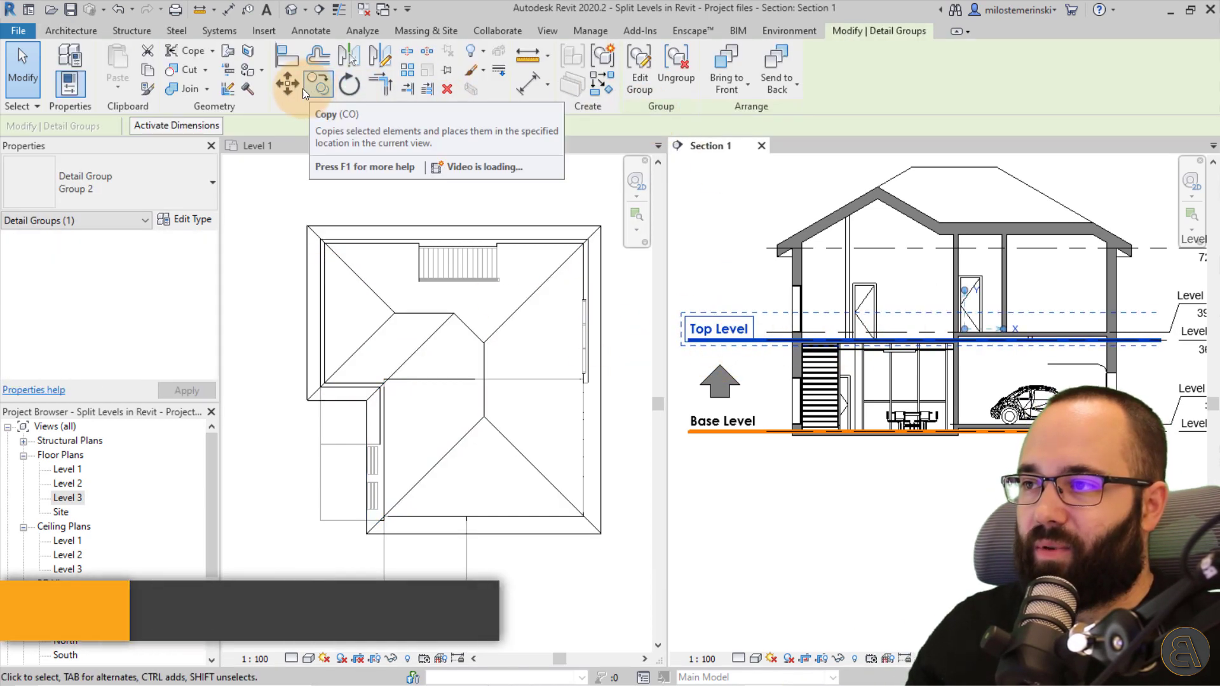
key(m)
key(v)
click(734, 336)
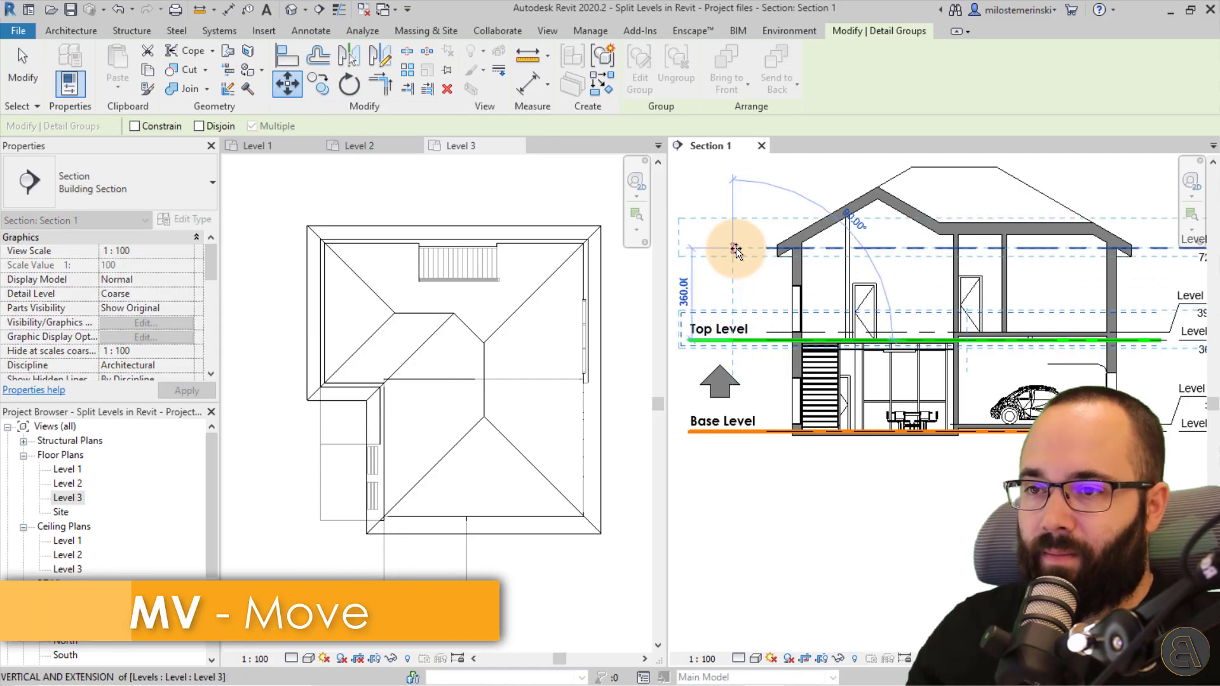
click(736, 247)
click(738, 299)
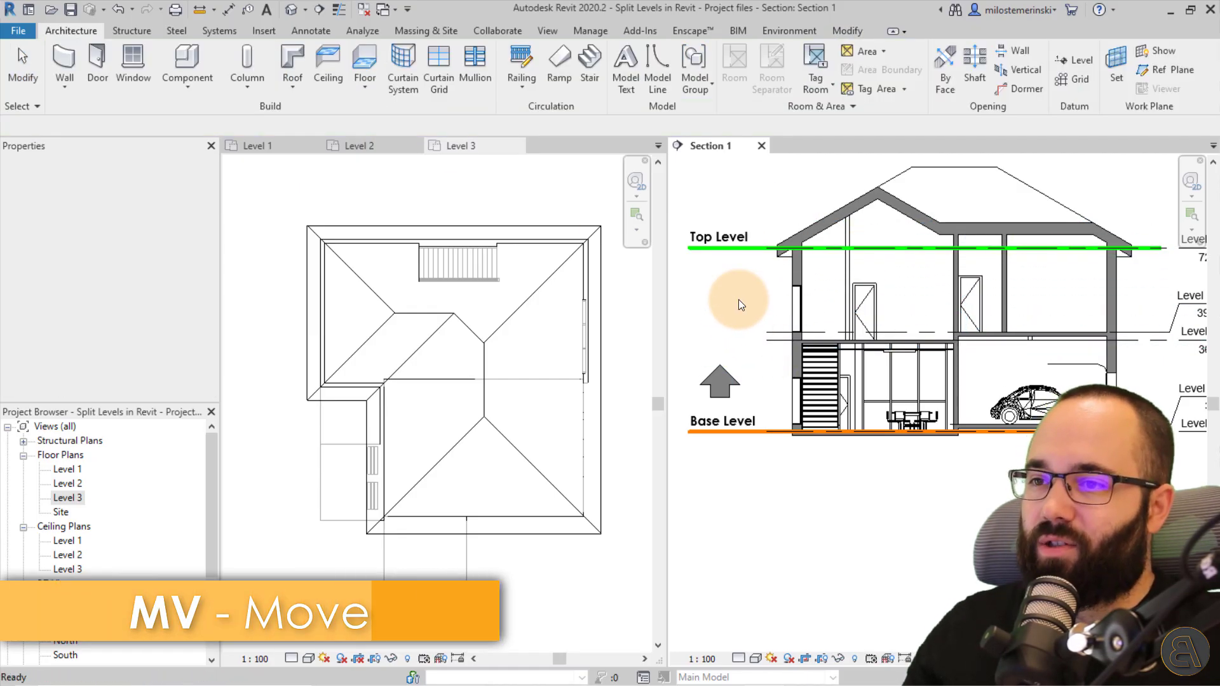
Check the Level 3 plan's underlay orientation and rotate the direction arrow in Section 1 by 180 degrees to point down
click(422, 335)
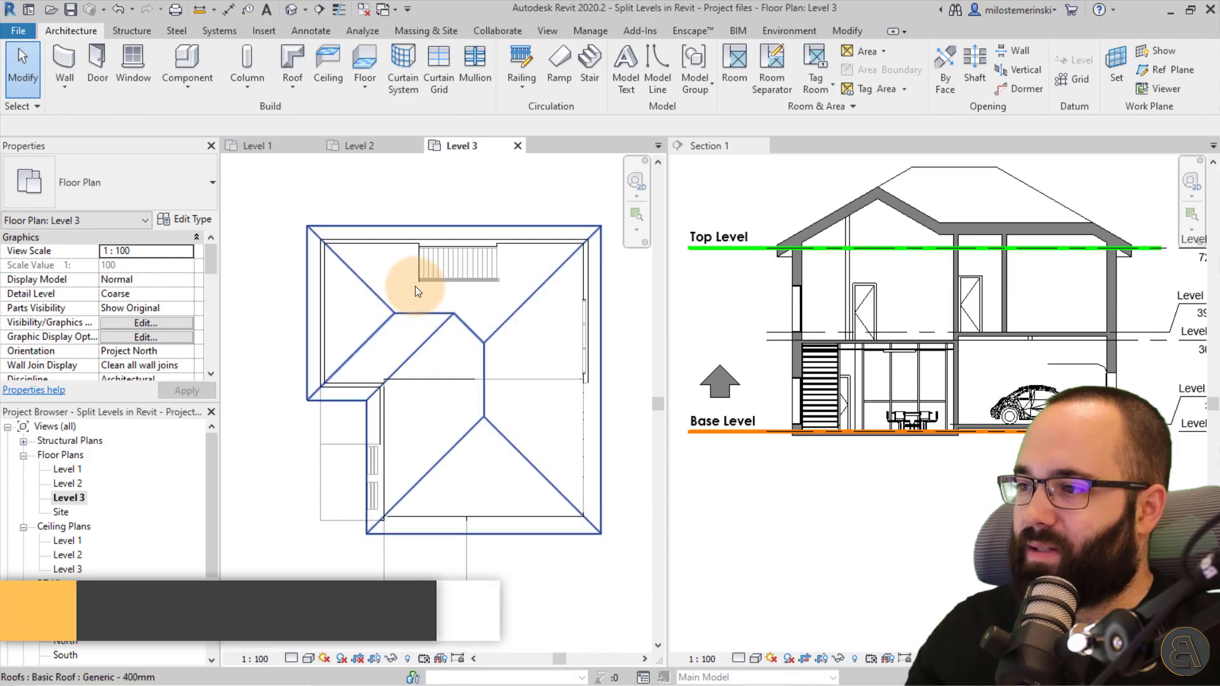
click(134, 309)
scroll(135, 309, down, 5)
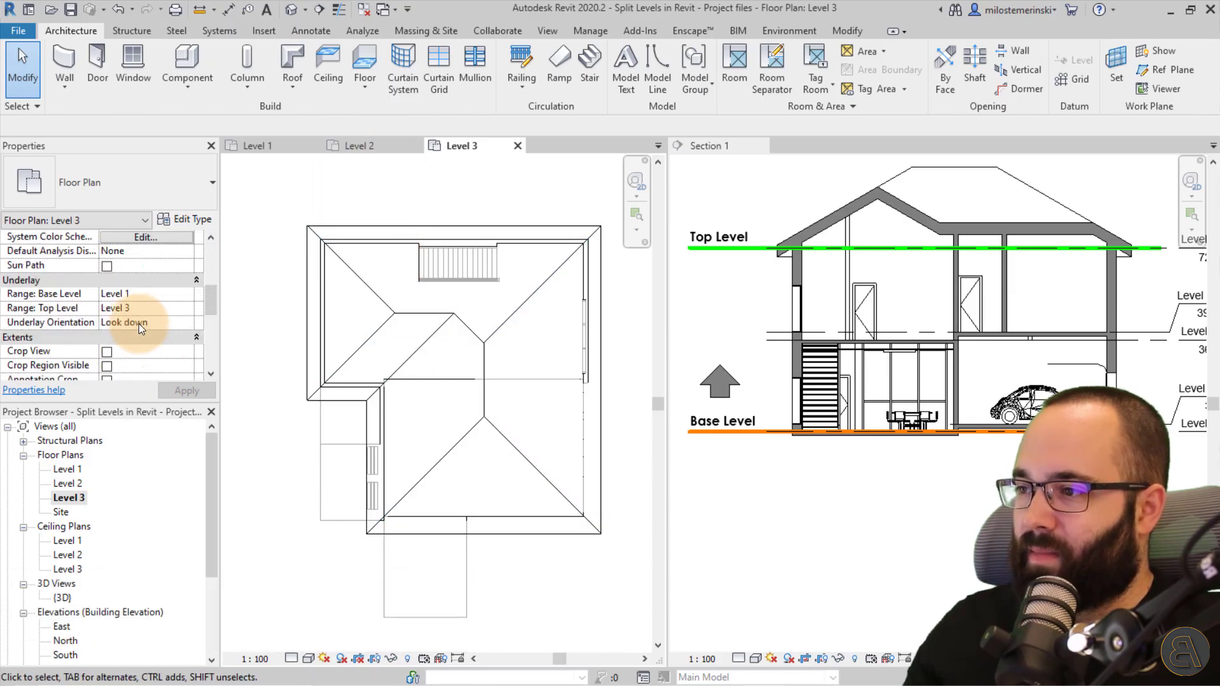
click(741, 387)
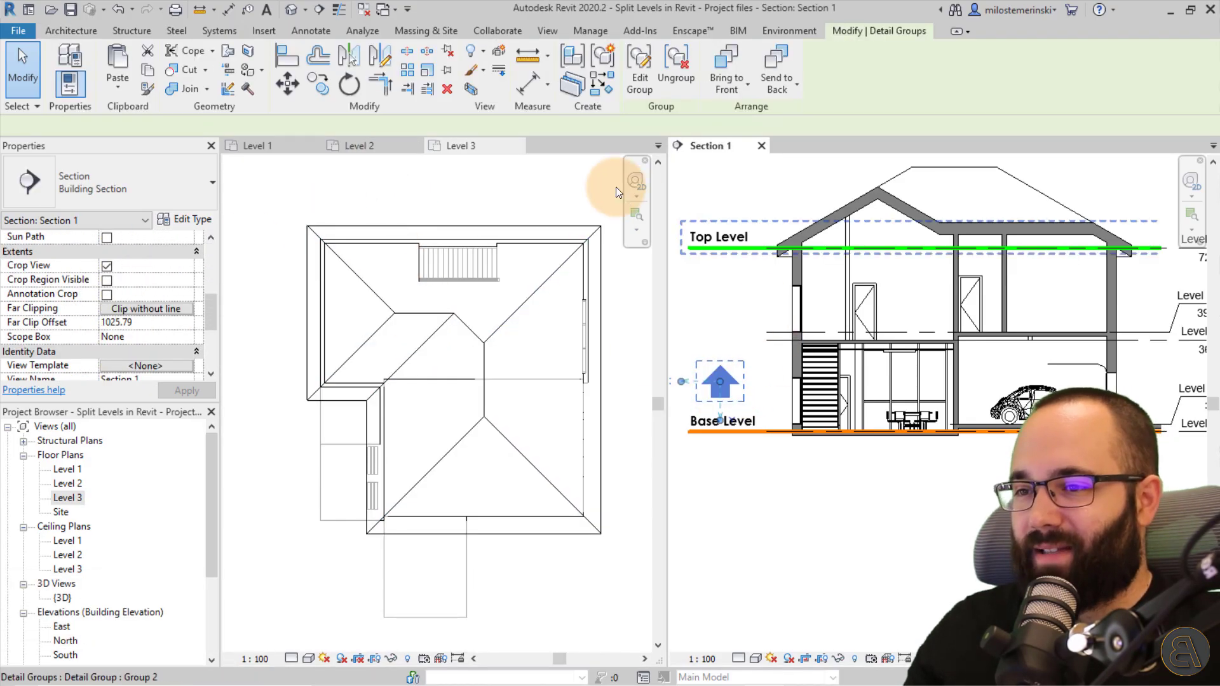
click(348, 85)
click(695, 291)
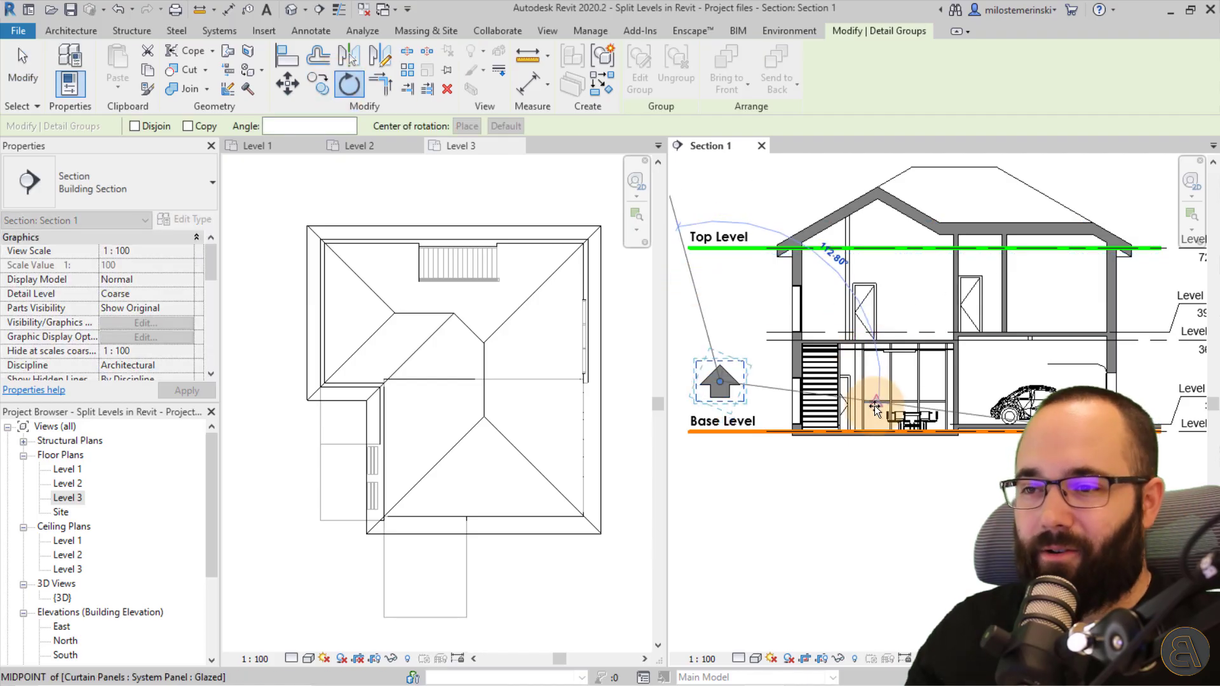
text(180)
key(Return)
key(Escape)
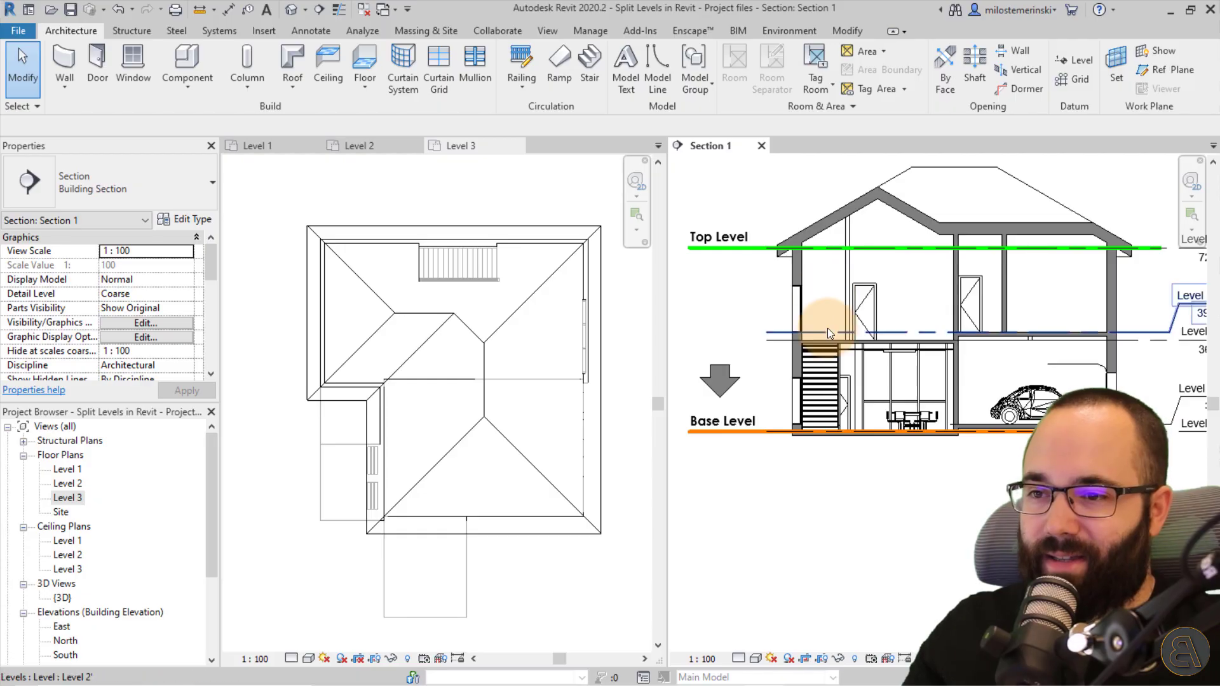
Compare the car, dining furniture and base level line in Section 1 with the underlay shown in the Level 3 plan
click(1017, 407)
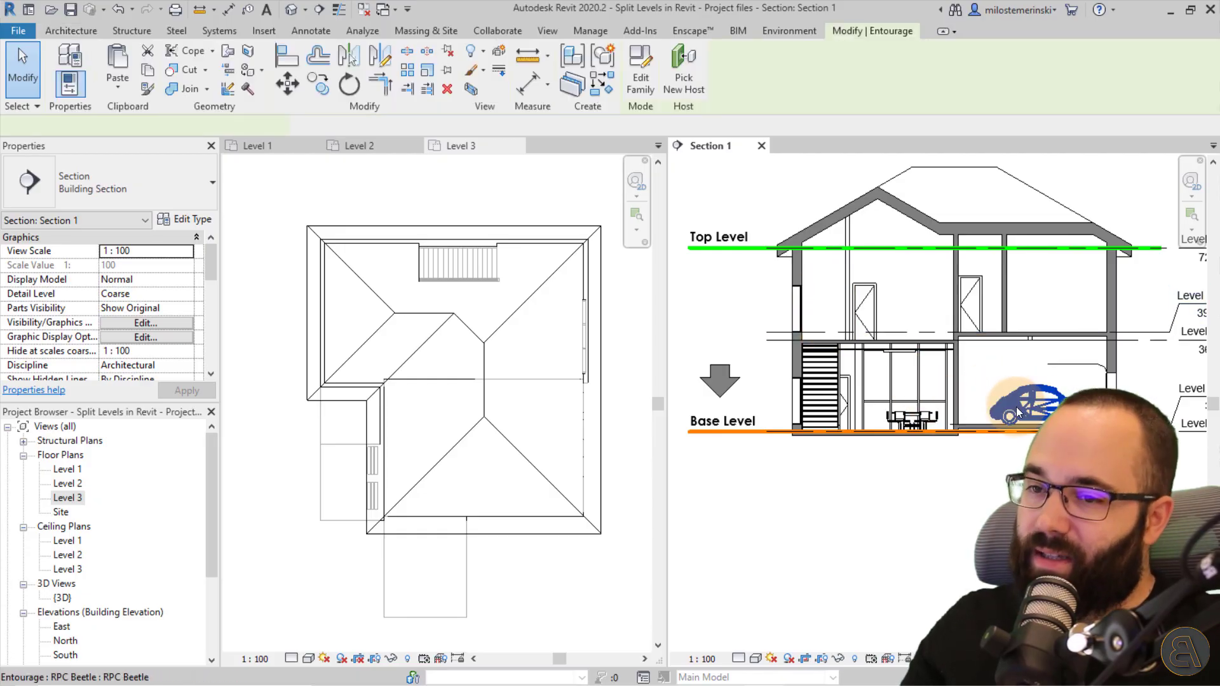
click(903, 420)
click(940, 368)
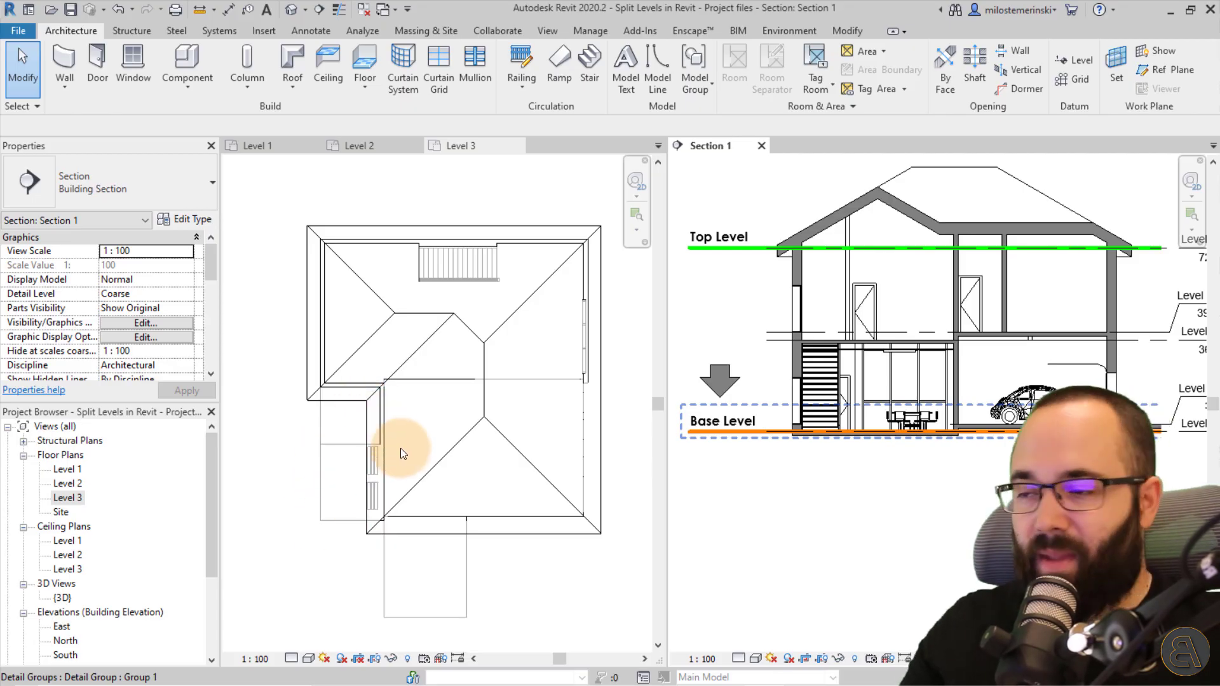
click(425, 426)
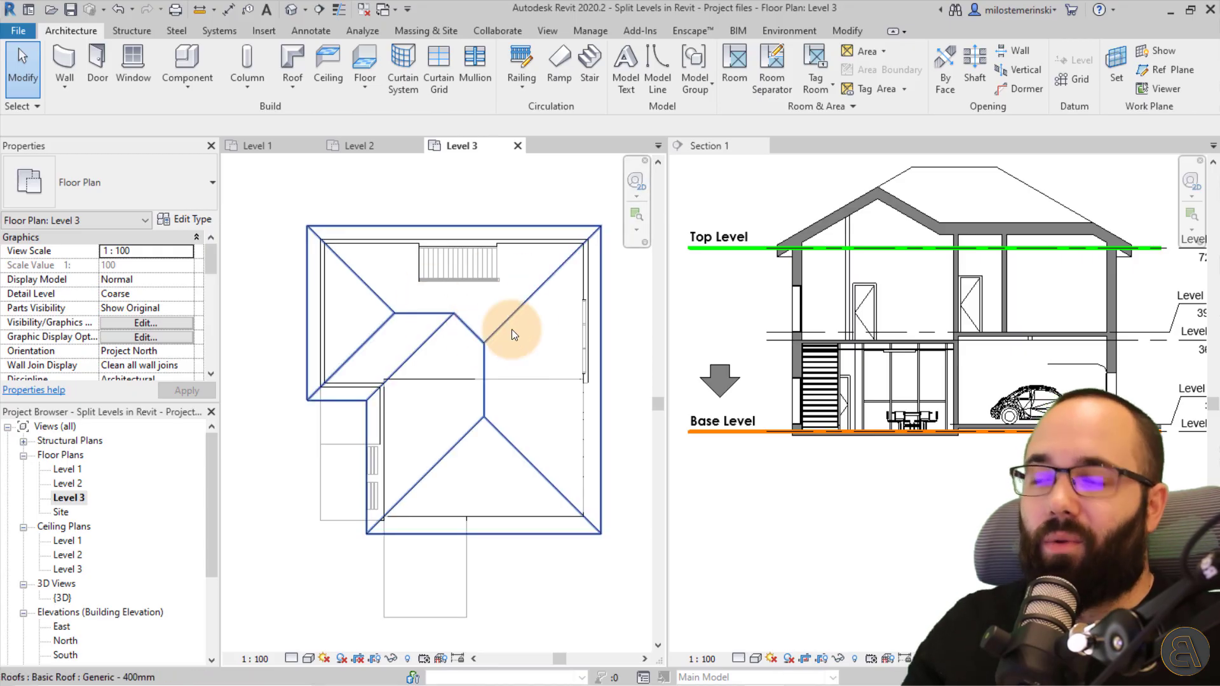
middle_drag(502, 303, 490, 302)
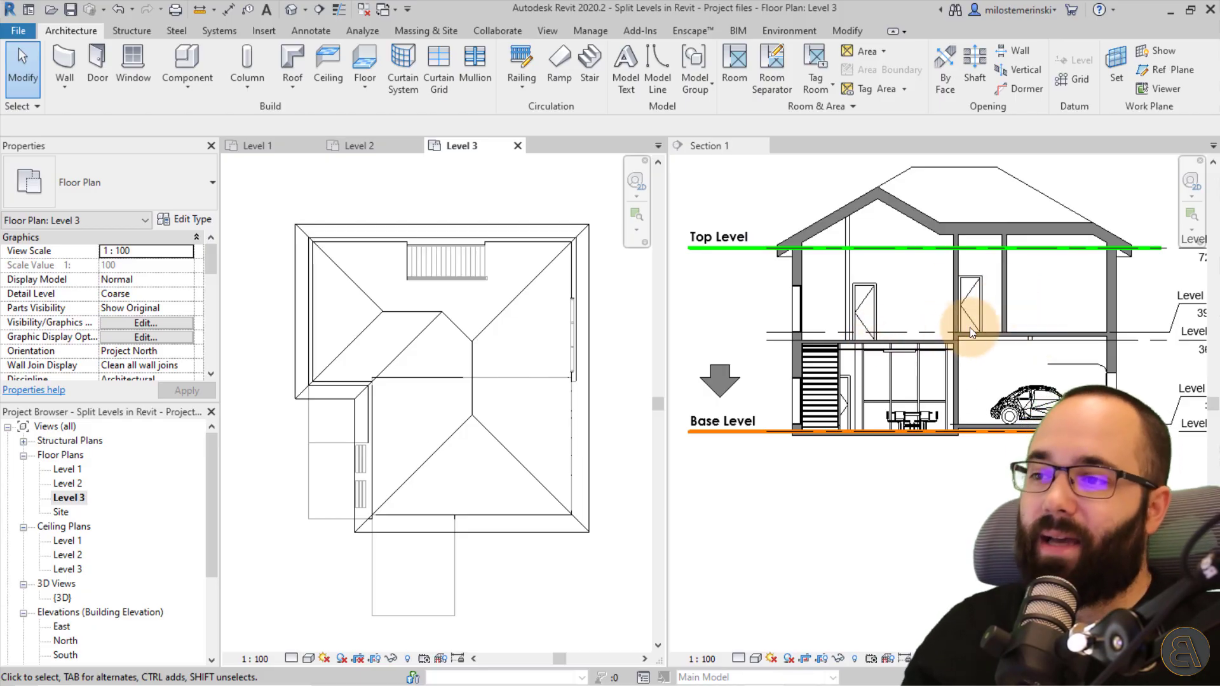
Set the Level 3 plan's underlay top level to Level 2 and apply the change
scroll(164, 316, down, 4)
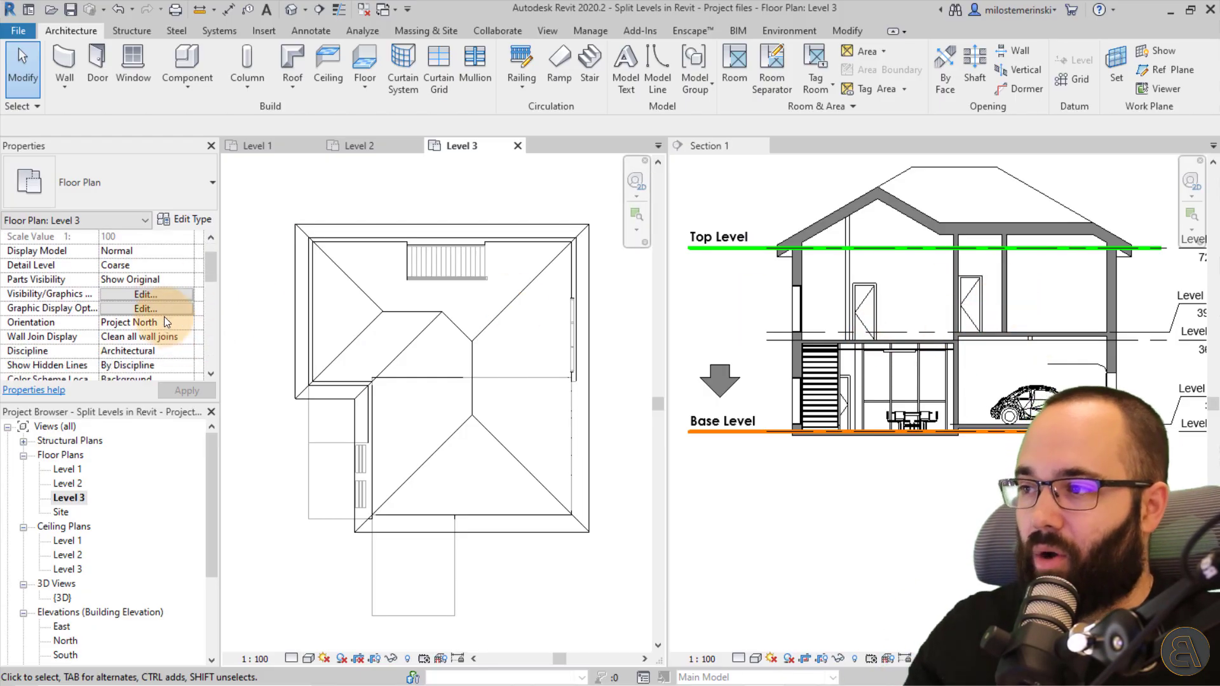
scroll(139, 301, up, 1)
scroll(135, 308, down, 4)
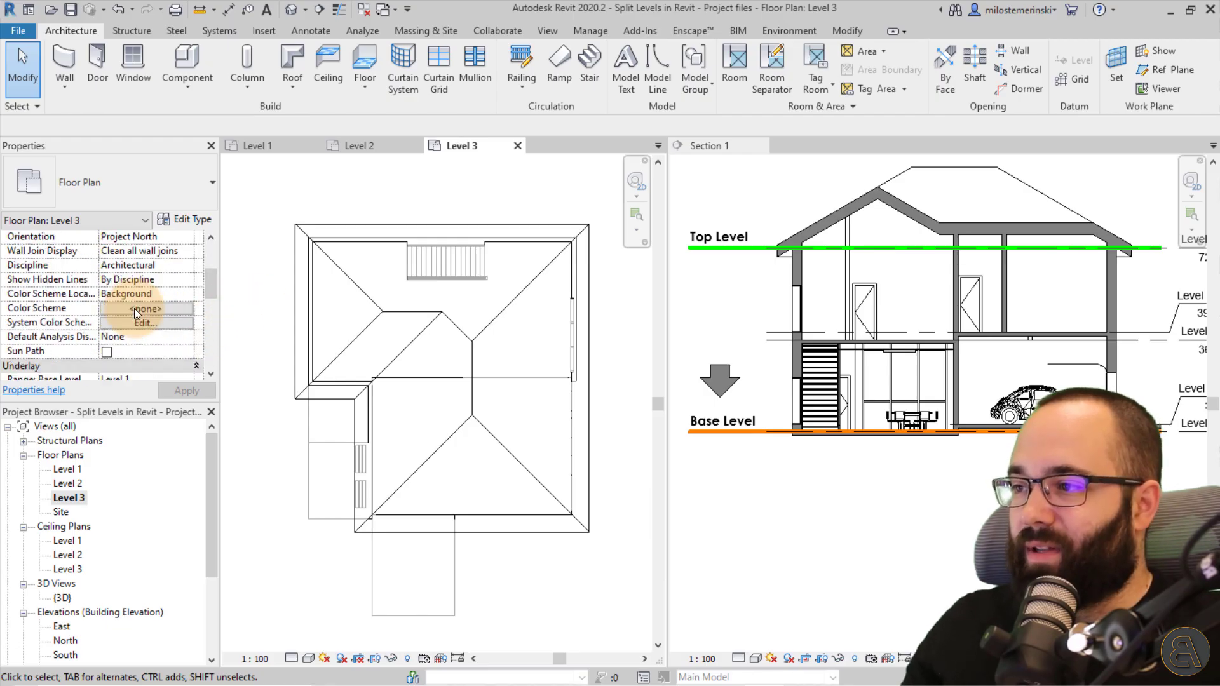
click(185, 308)
click(189, 307)
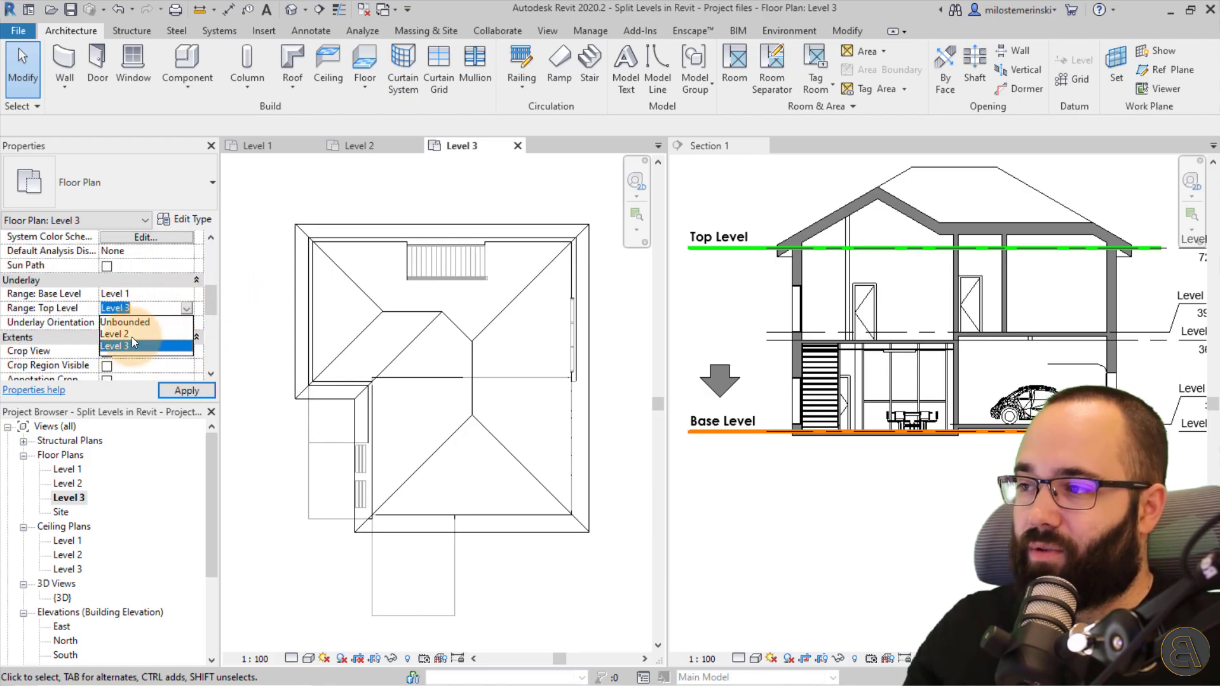
click(131, 337)
click(202, 390)
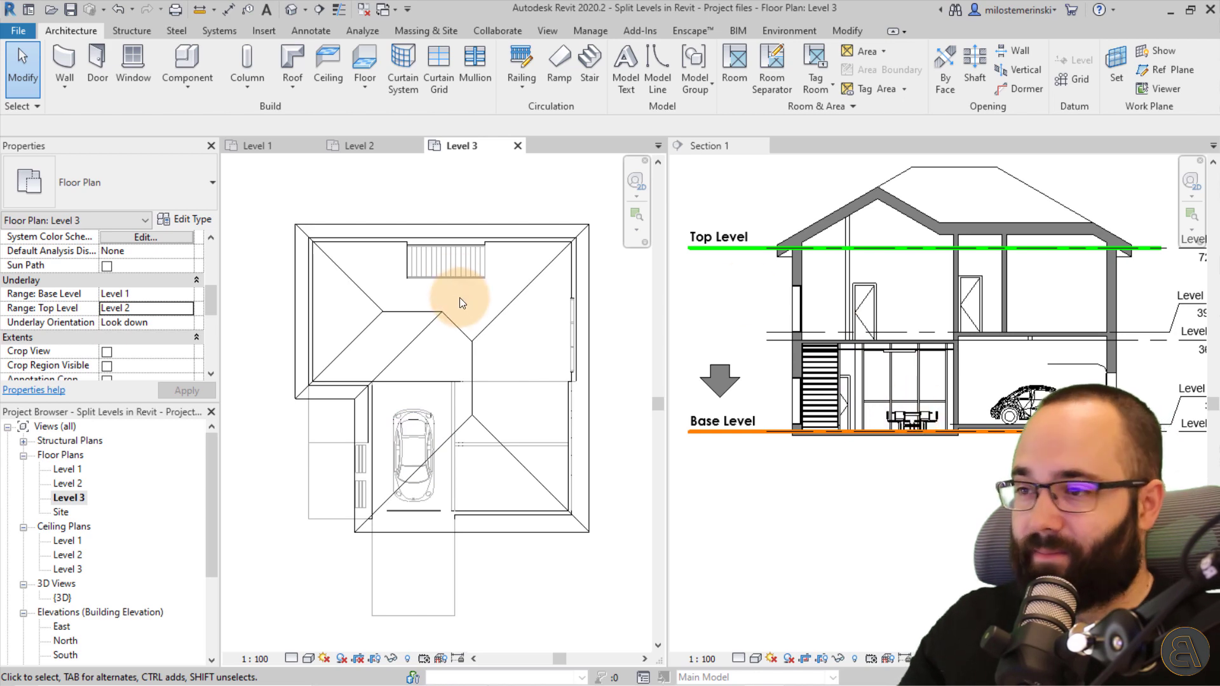
Switch to the Level 2 floor plan and set its underlay orientation to Look up
click(343, 152)
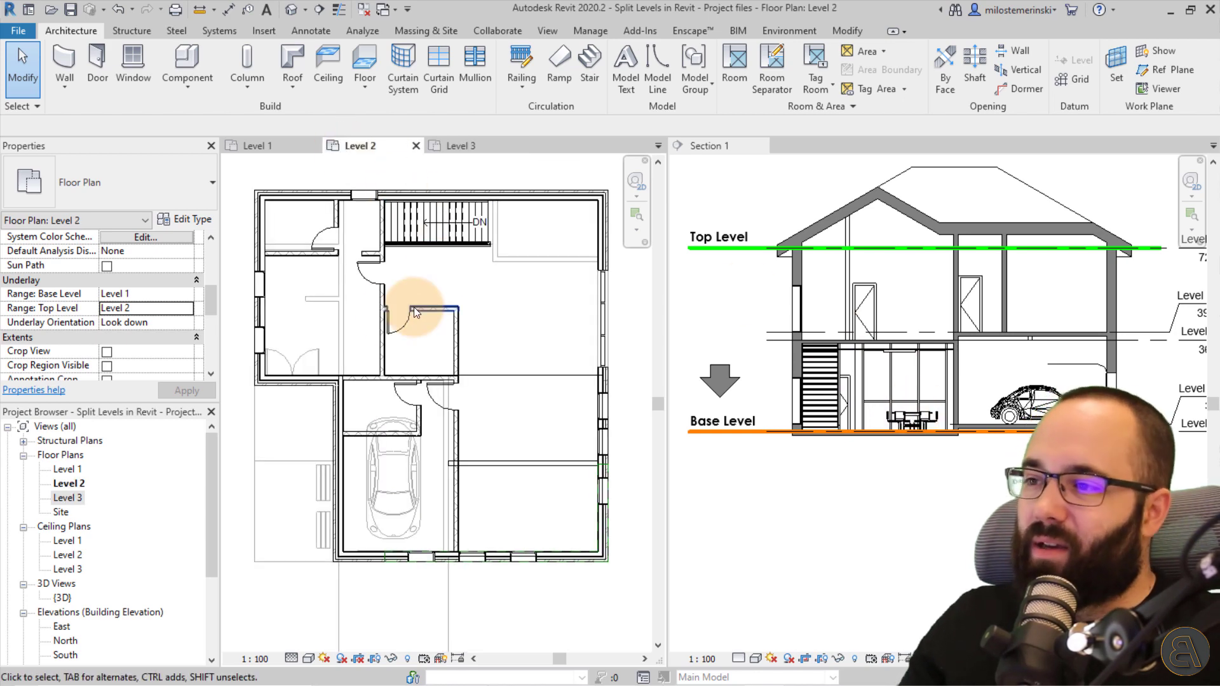
click(184, 308)
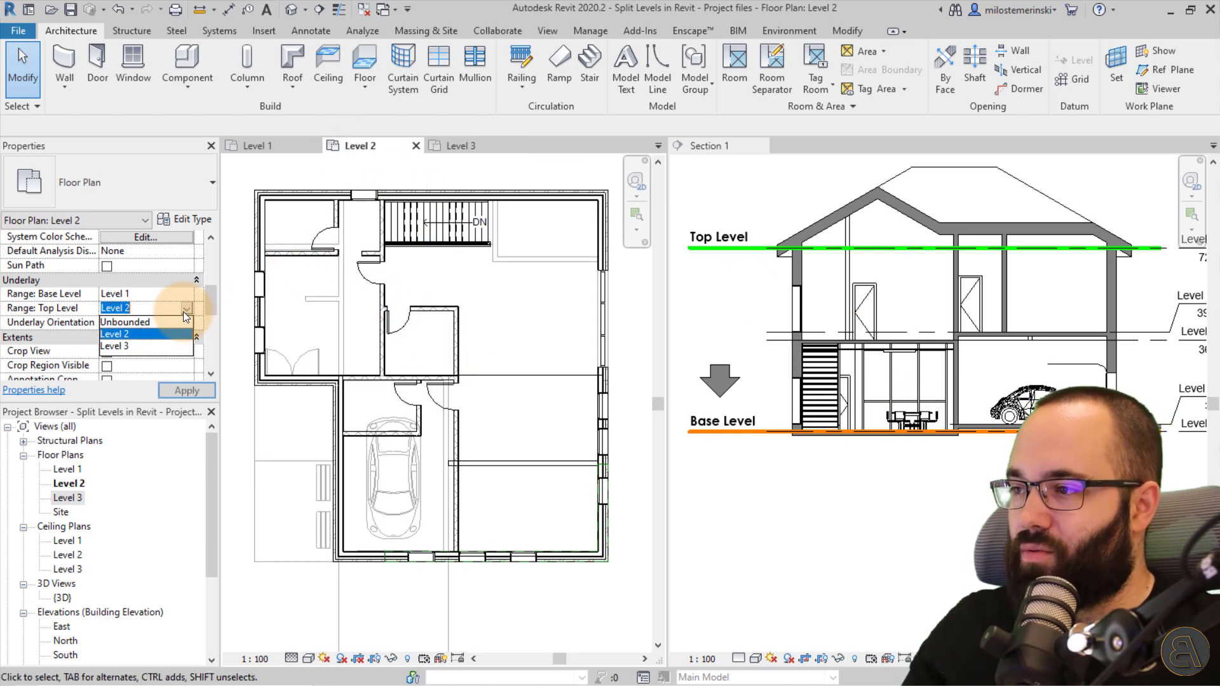
click(183, 311)
click(187, 291)
click(187, 291)
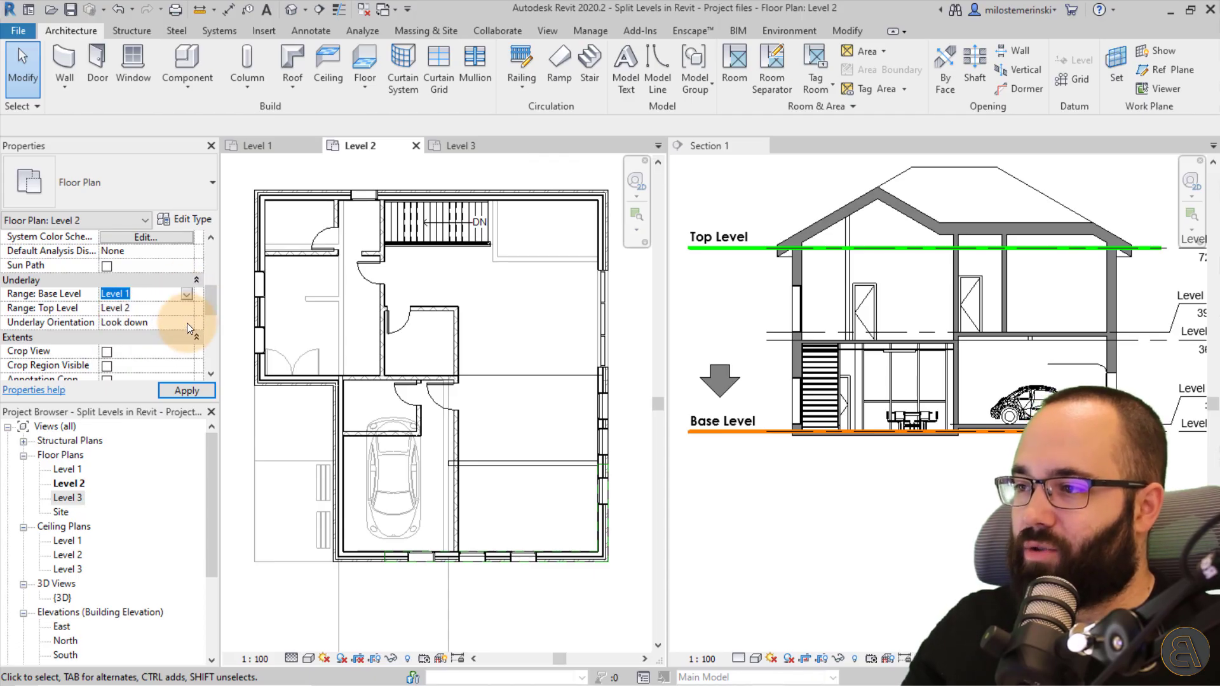
click(187, 323)
click(151, 343)
Set the Level 2 plan's underlay top level to Level 3 and base level to Level 2, and apply
click(189, 296)
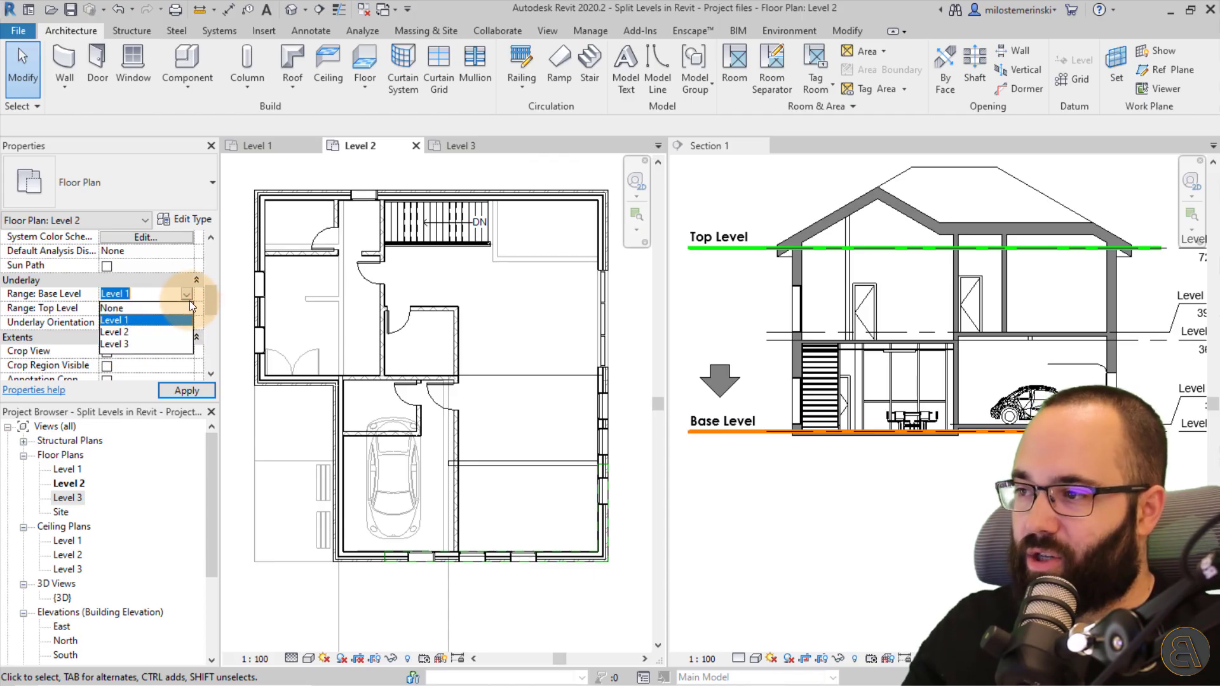
click(189, 299)
click(185, 308)
click(178, 311)
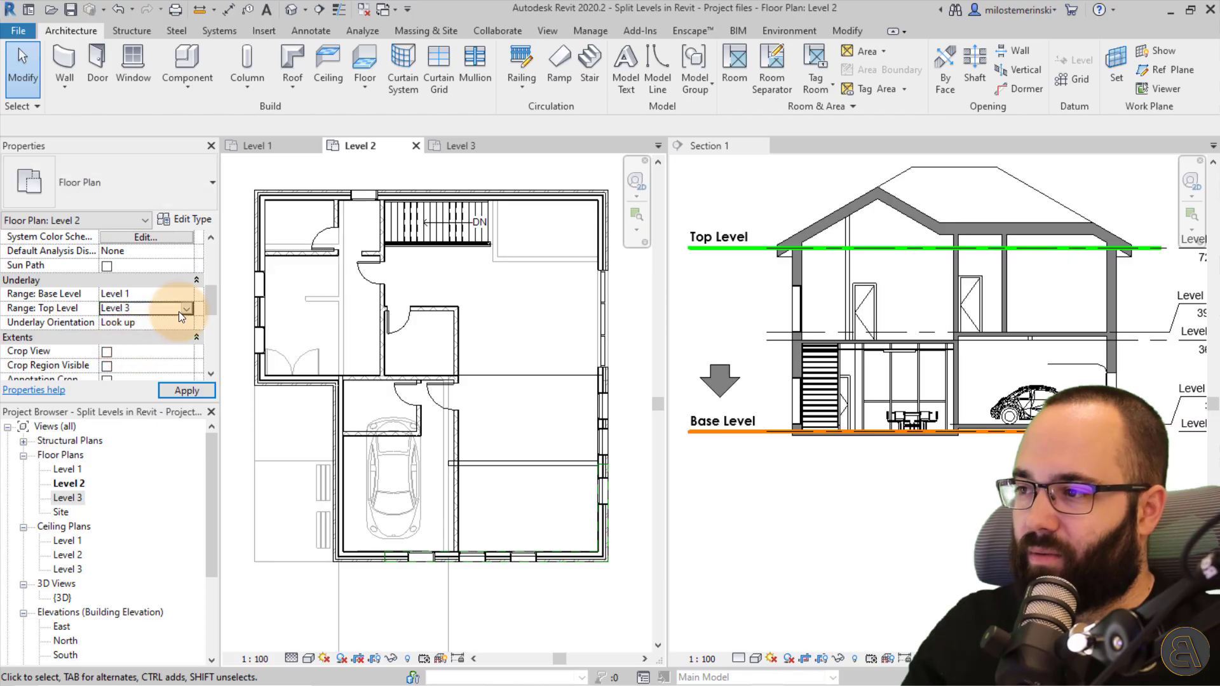
click(190, 292)
click(132, 332)
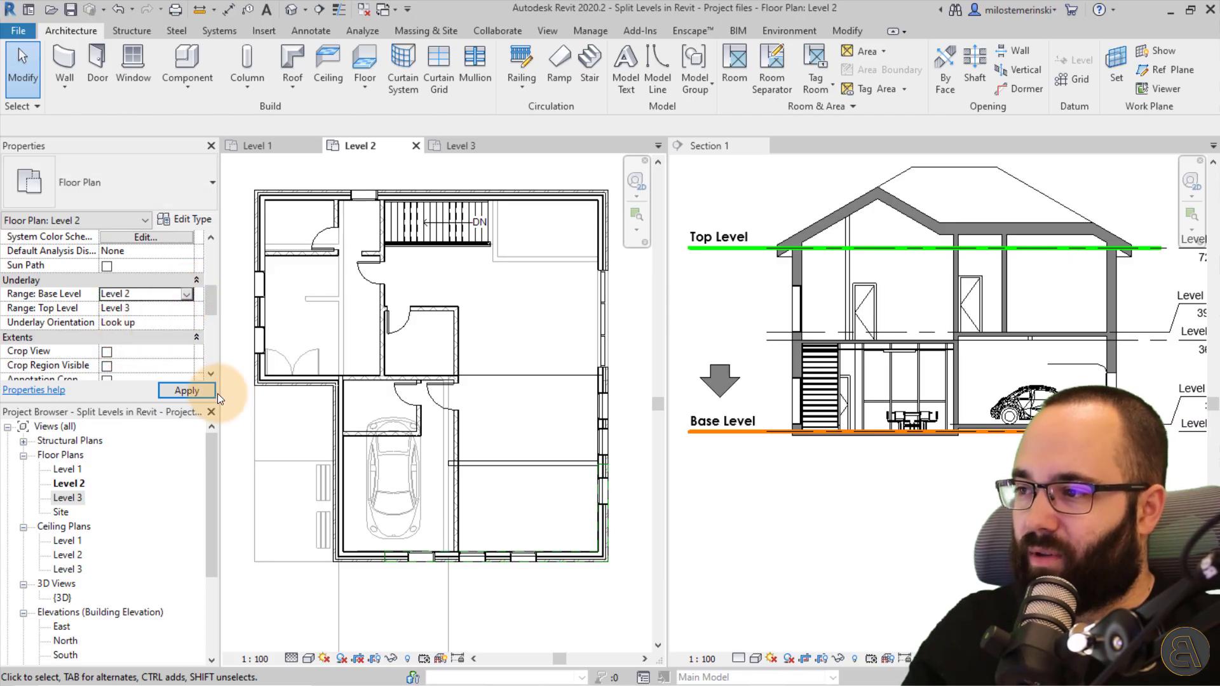
click(197, 391)
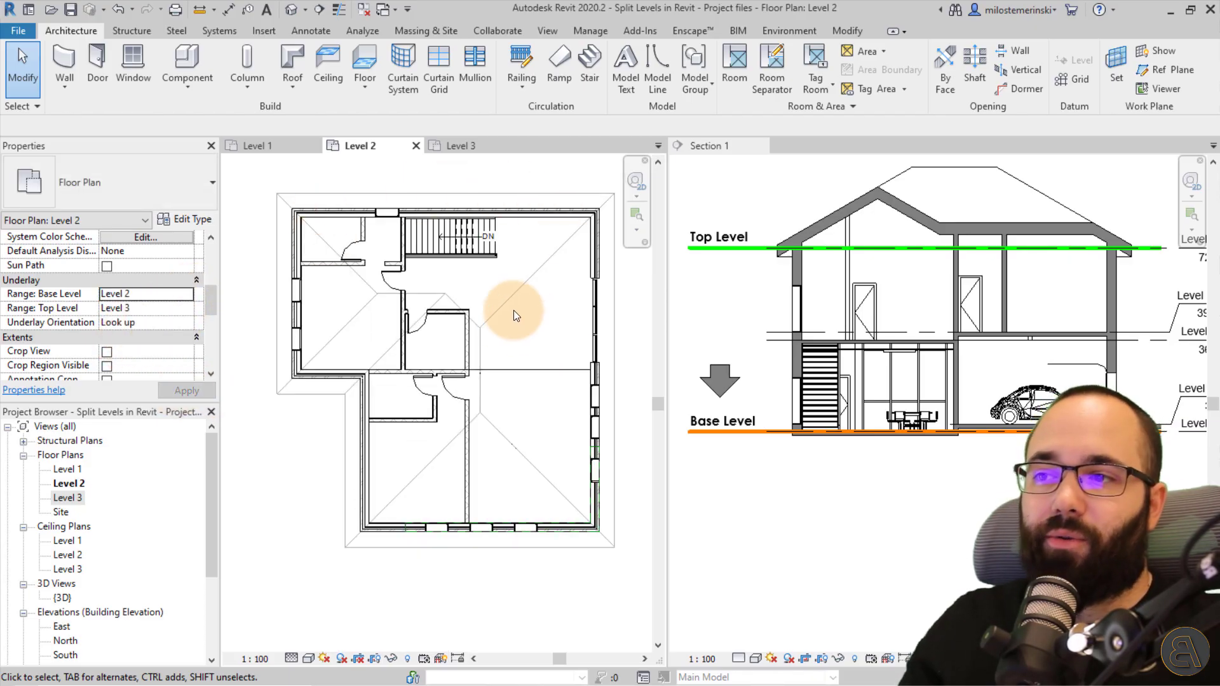
Examine the roof underlay in the Level 2 plan and the car and ground-floor underlay in the Level 3 plan
middle_drag(513, 315, 498, 310)
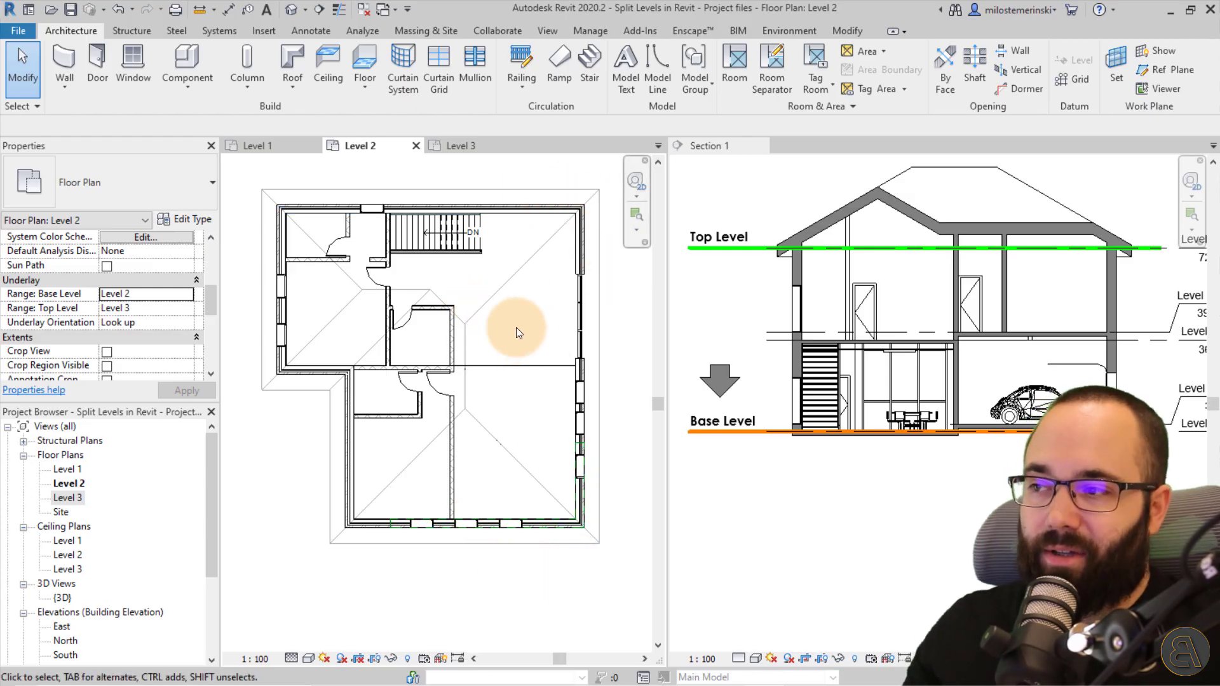
middle_drag(536, 337, 541, 333)
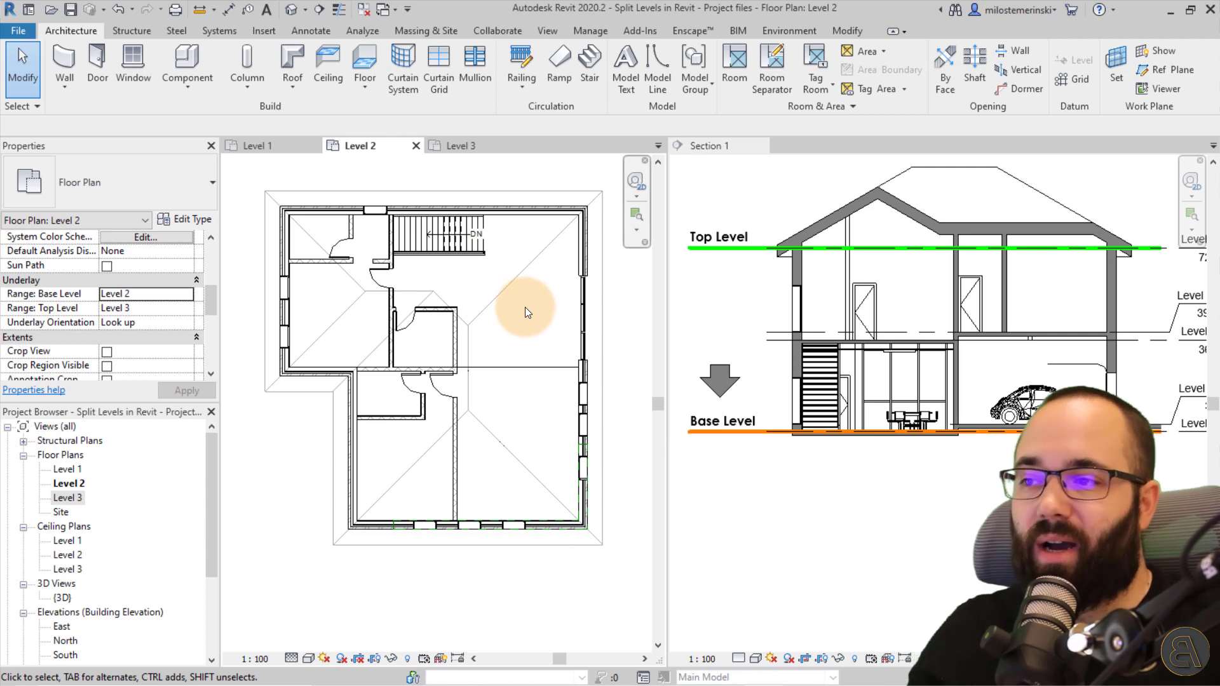
scroll(592, 194, up, 3)
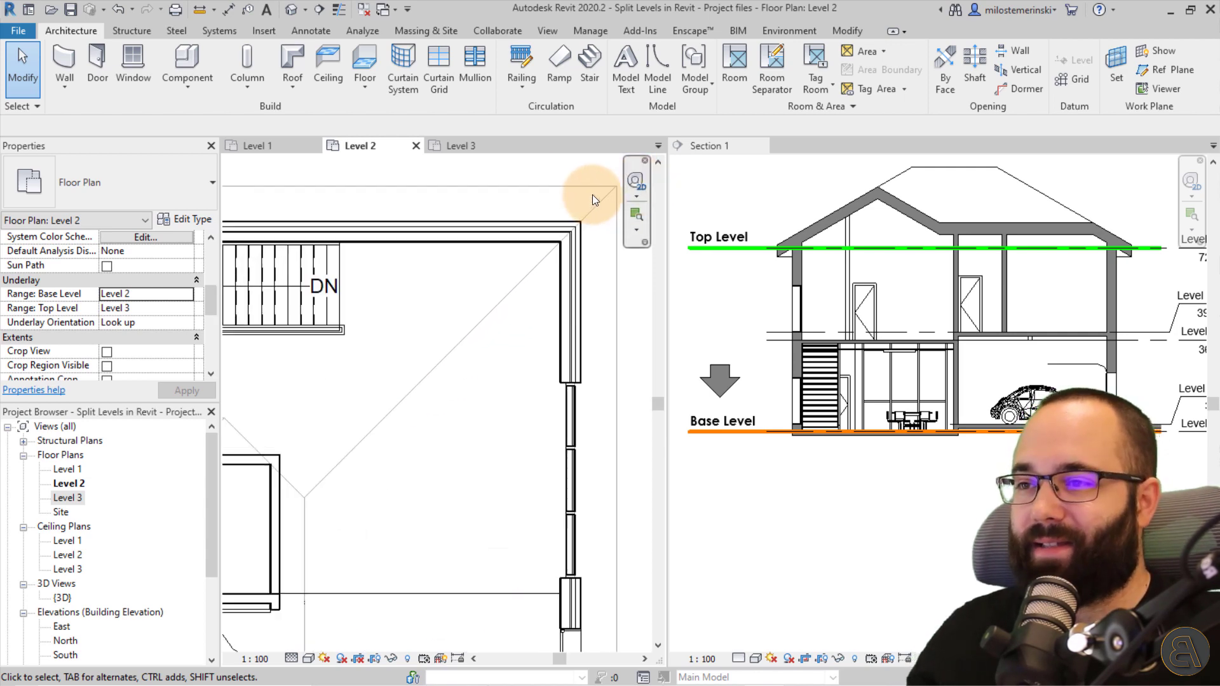
scroll(592, 194, down, 6)
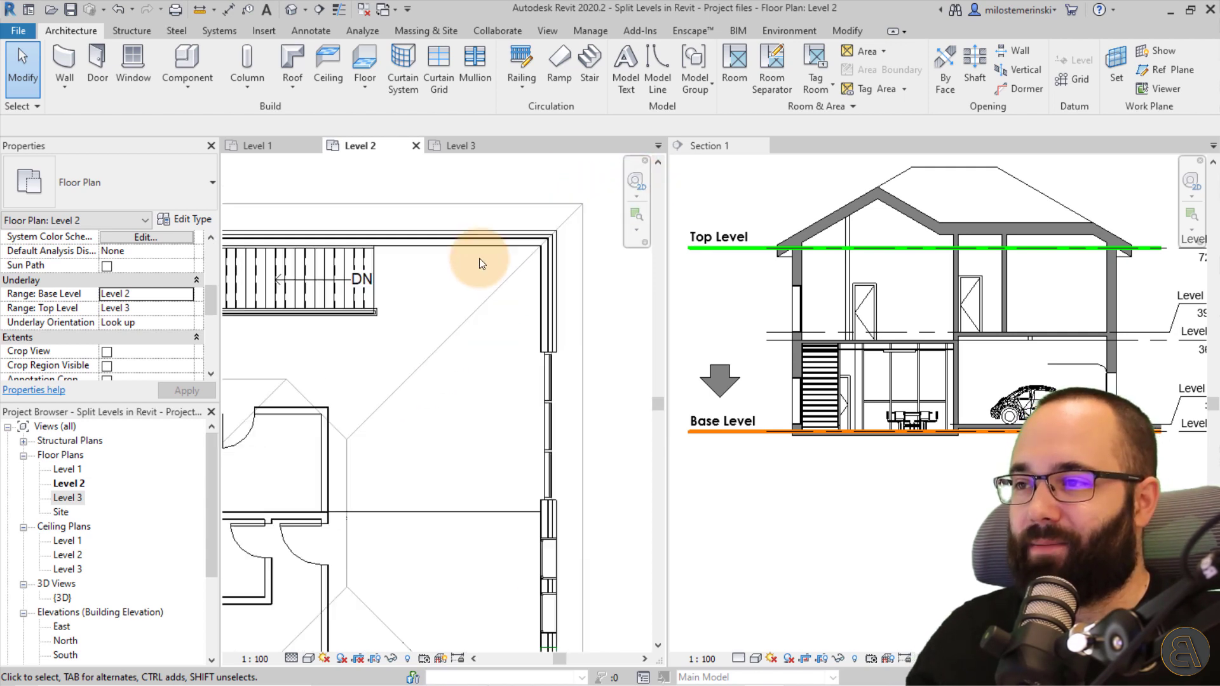
click(474, 152)
scroll(432, 470, up, 4)
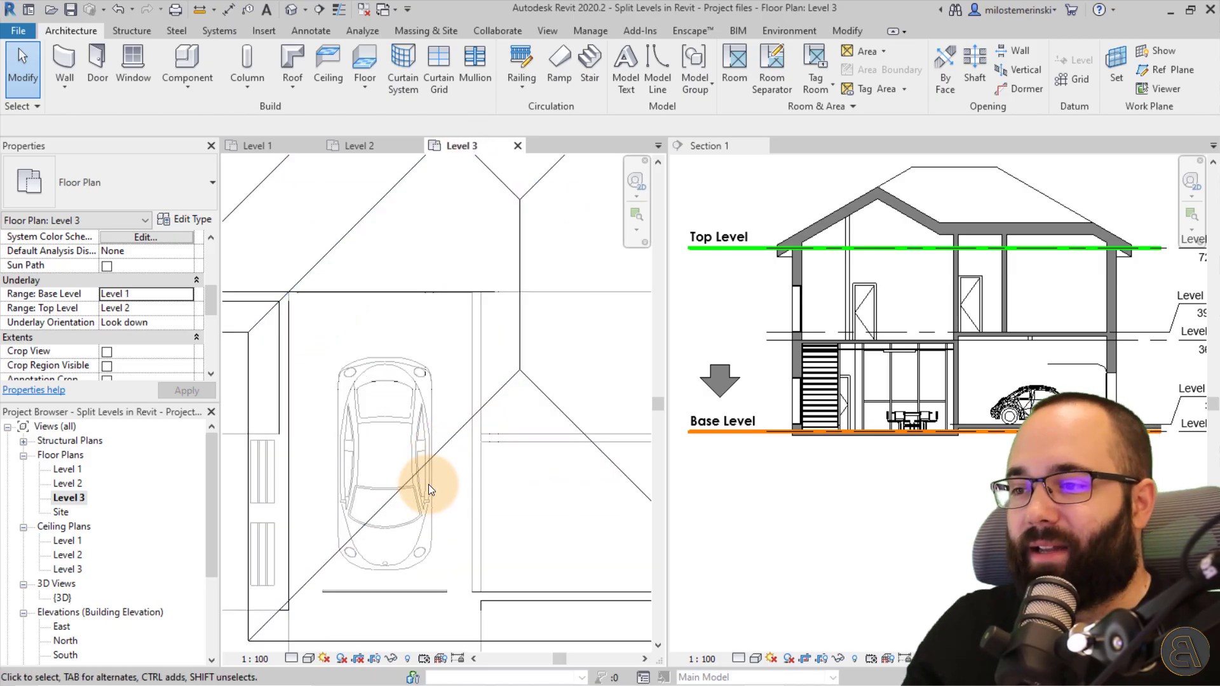
scroll(429, 484, up, 2)
scroll(401, 395, down, 5)
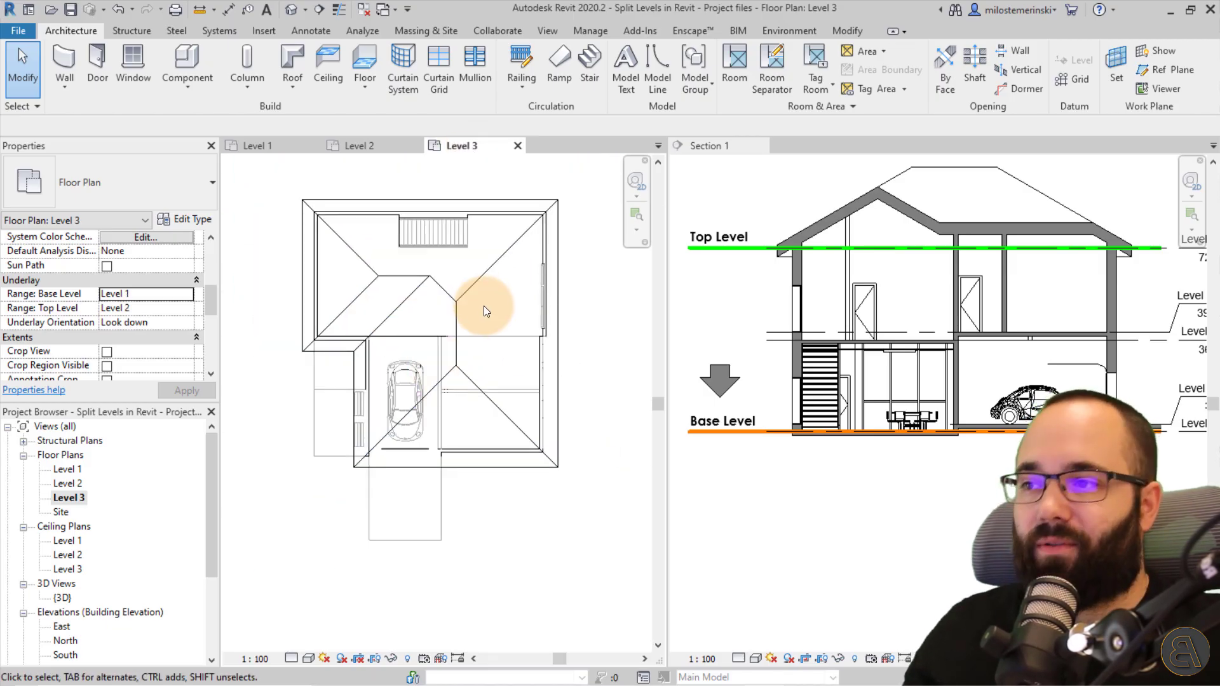
scroll(484, 315, up, 2)
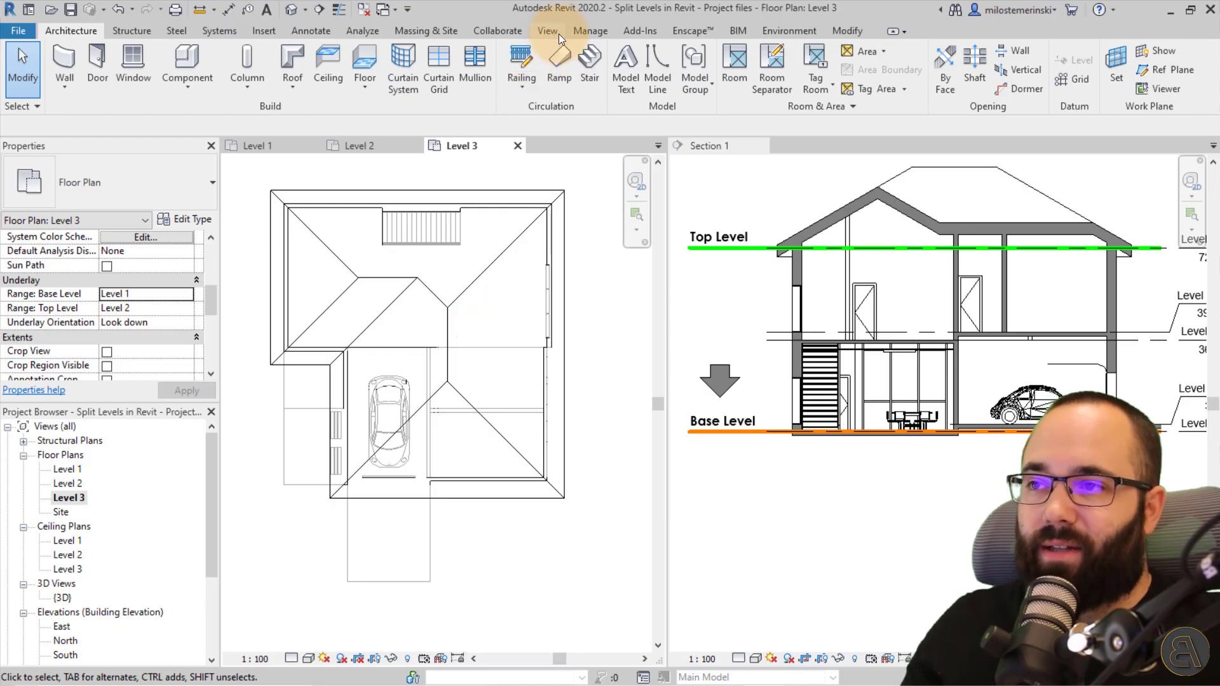
Turn off Apply halftone for underlays in the project's Halftone/Underlay settings, confirm, and inspect the car in the Level 3 plan
click(579, 32)
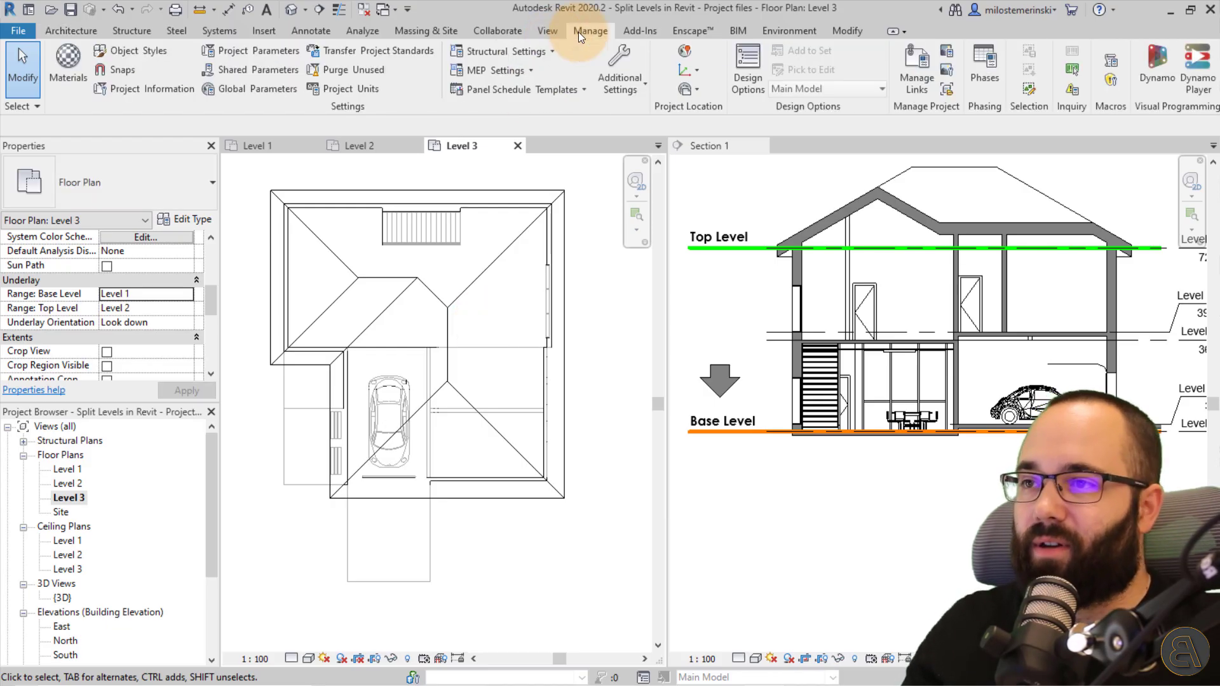
click(614, 85)
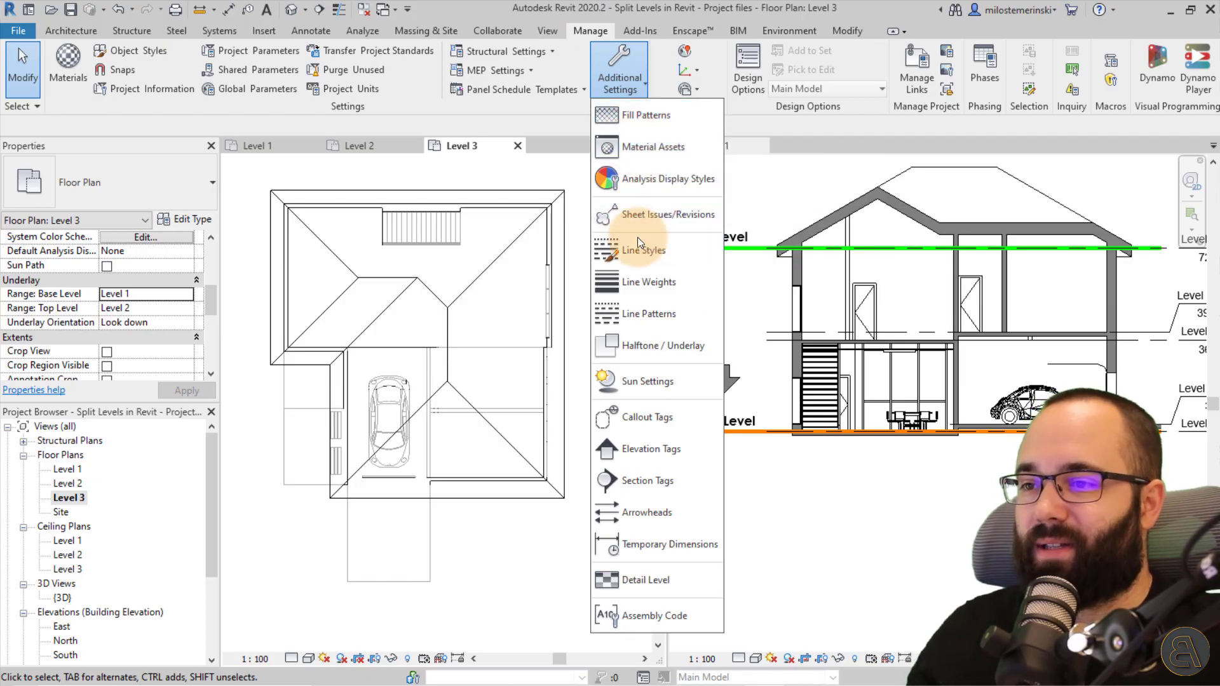
click(638, 352)
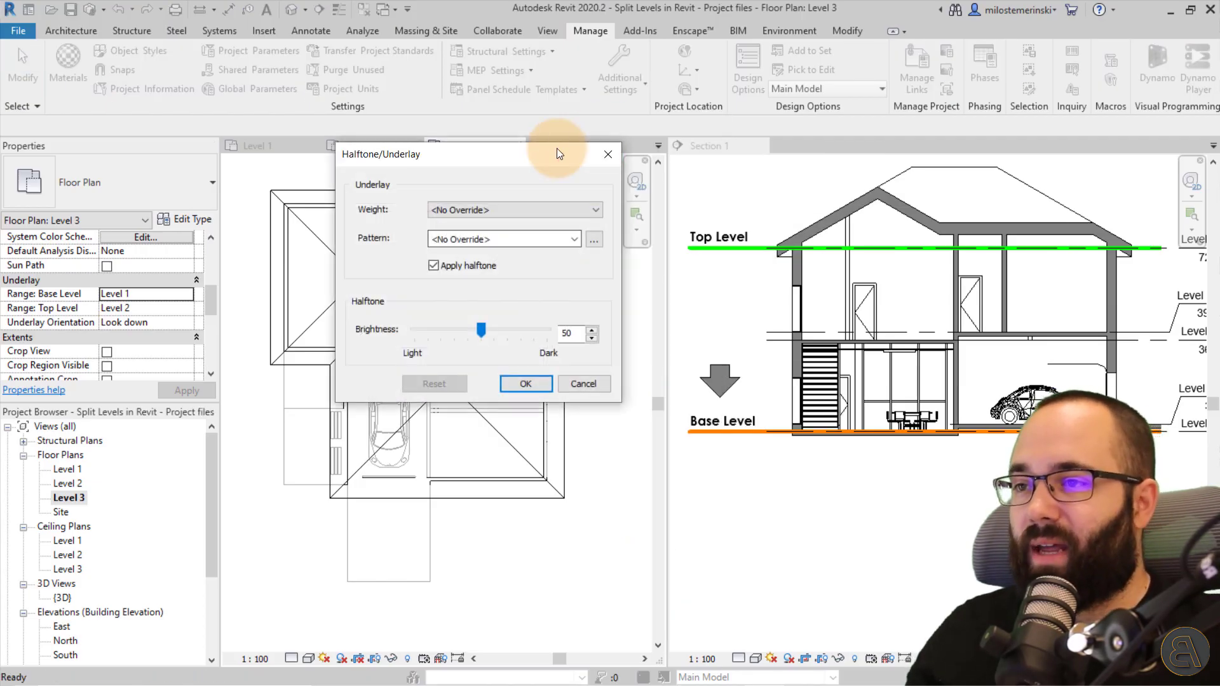
drag(556, 147, 739, 68)
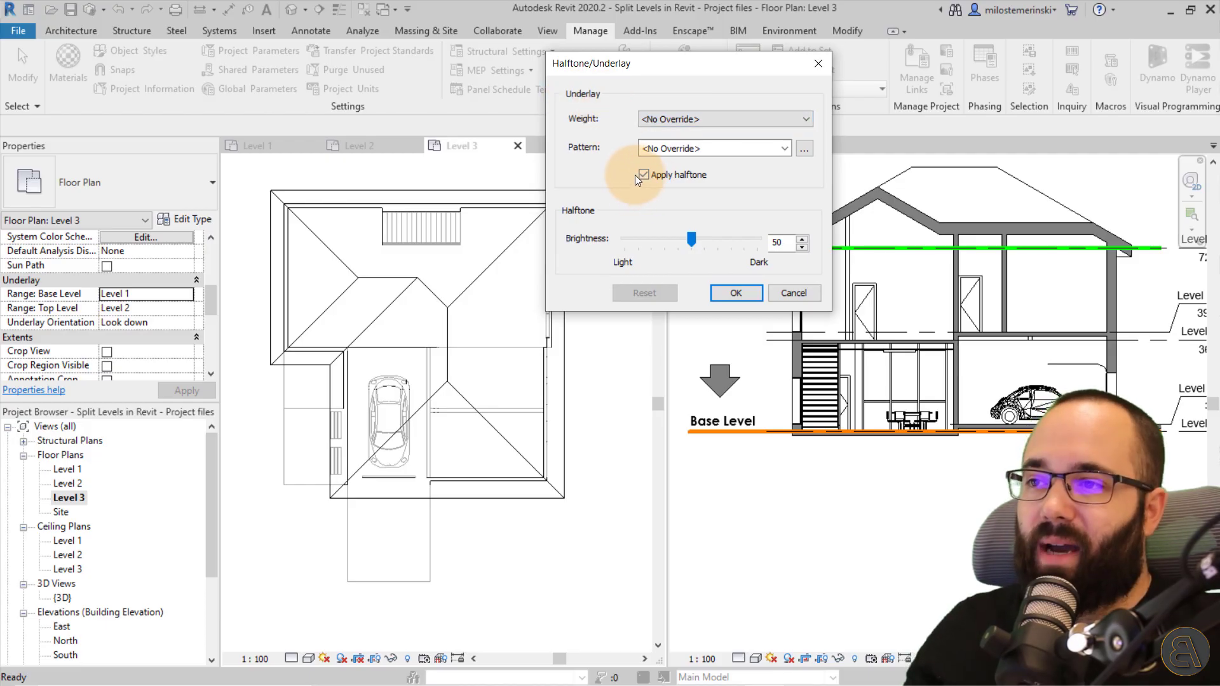
click(661, 151)
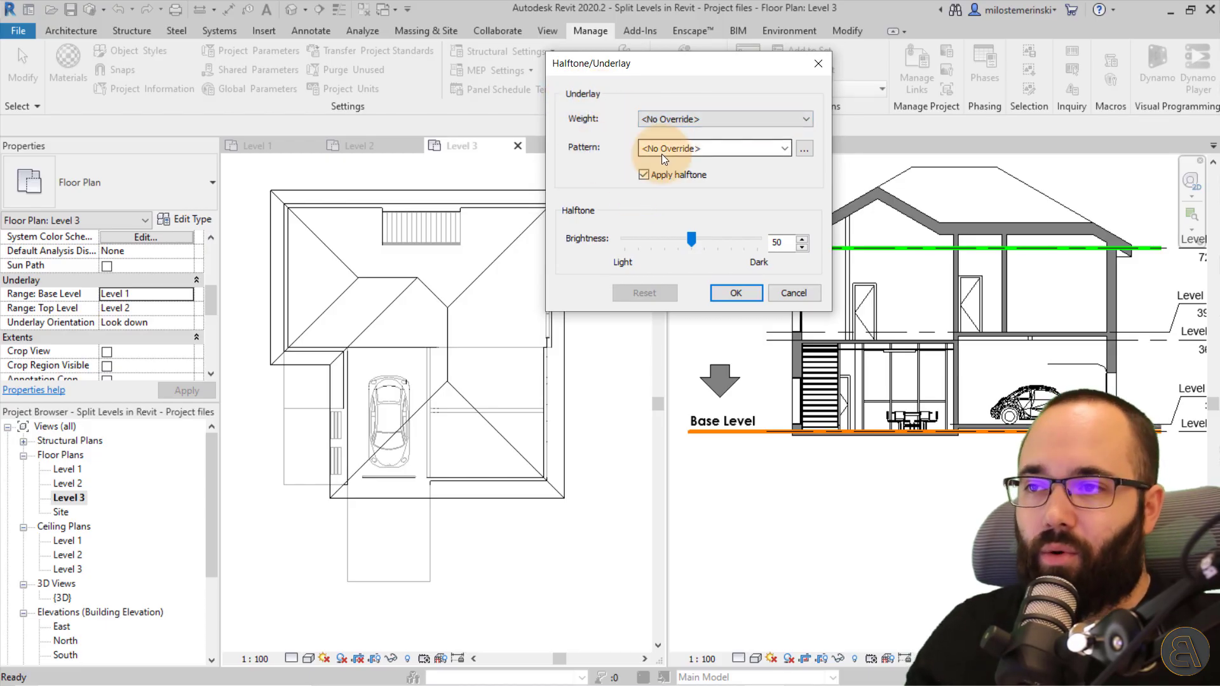
click(654, 173)
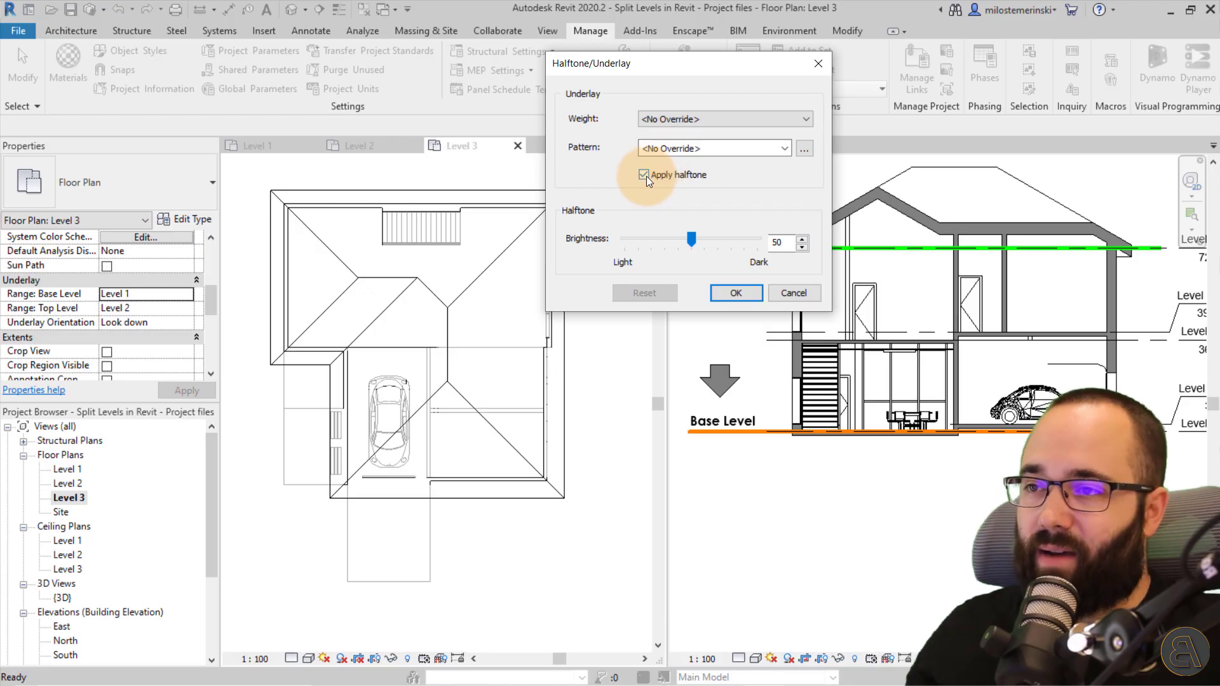
click(647, 177)
click(744, 295)
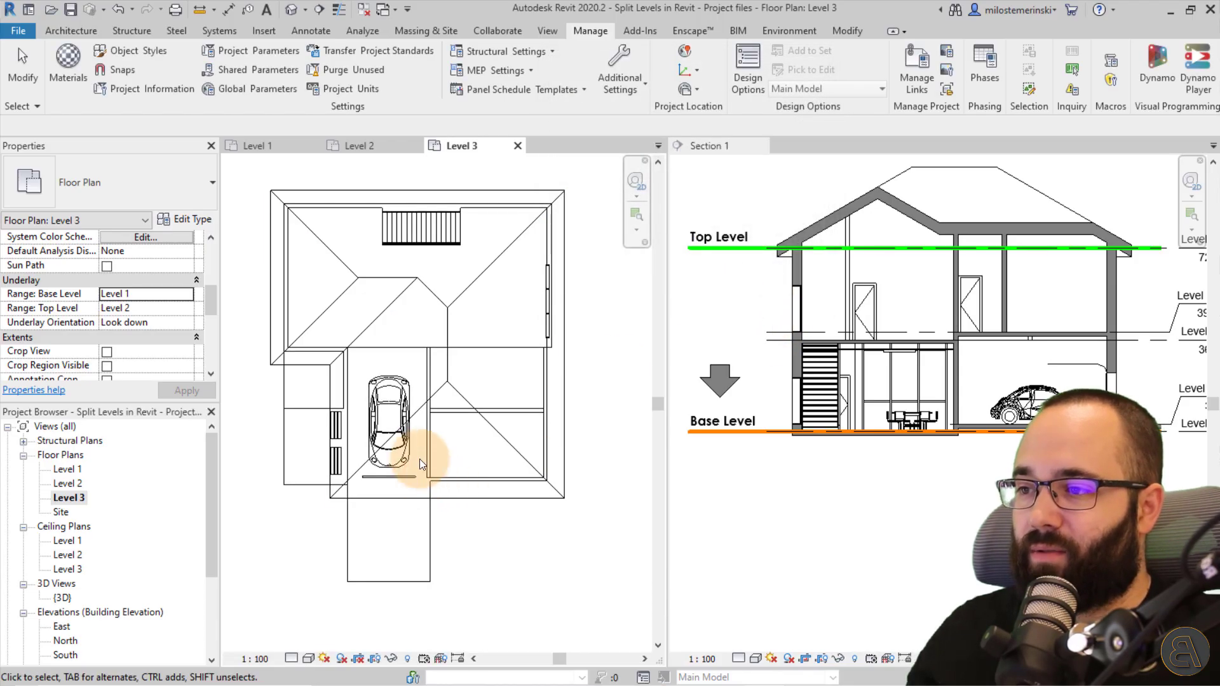
scroll(419, 458, up, 4)
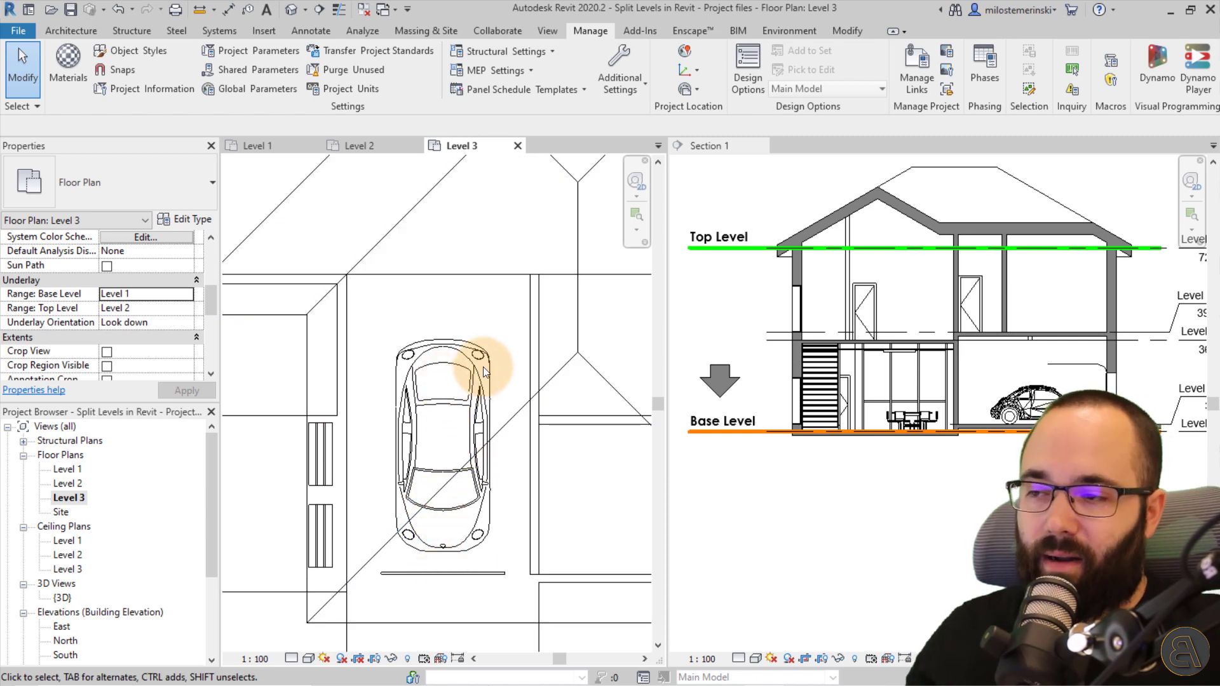
In the Halftone/Underlay settings, turn on Apply halftone, set the underlay pattern to Center 1/4", and confirm
click(607, 87)
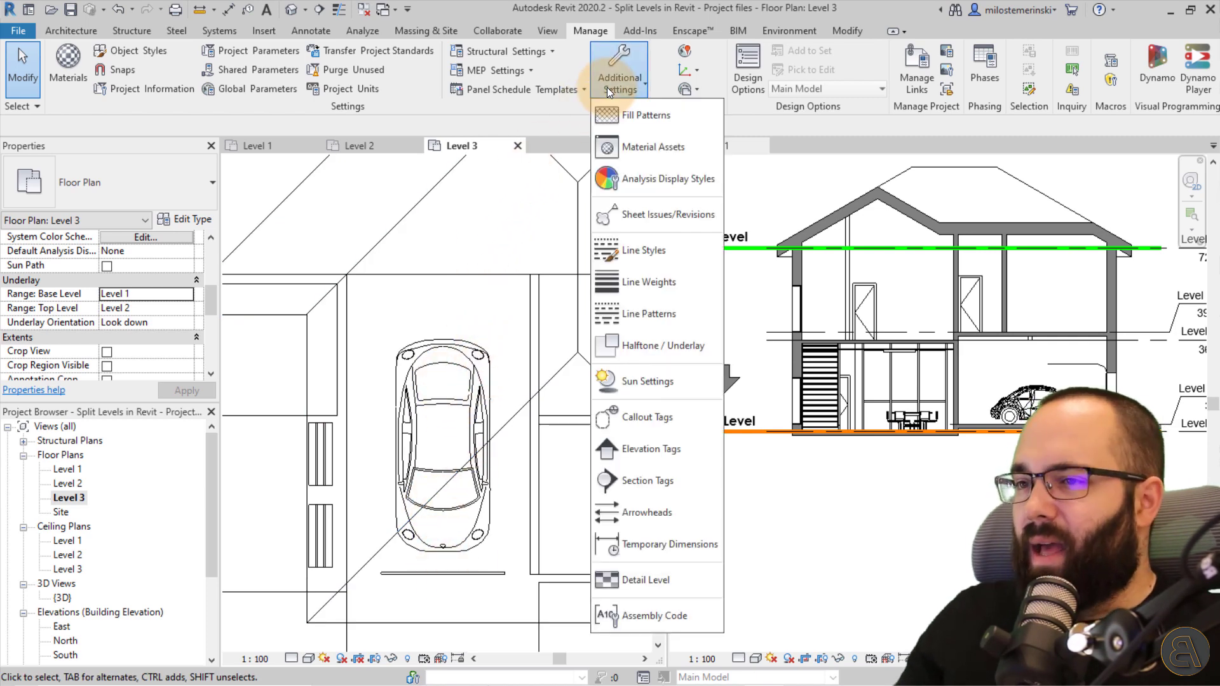
click(603, 347)
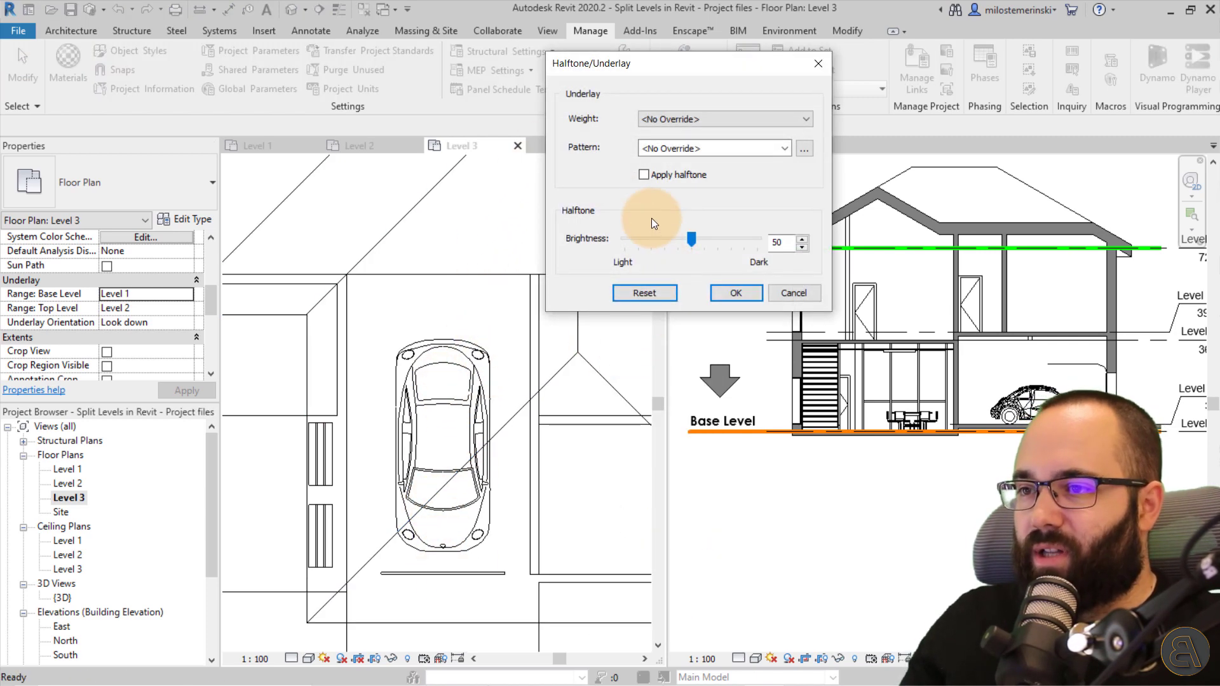
click(661, 177)
click(688, 118)
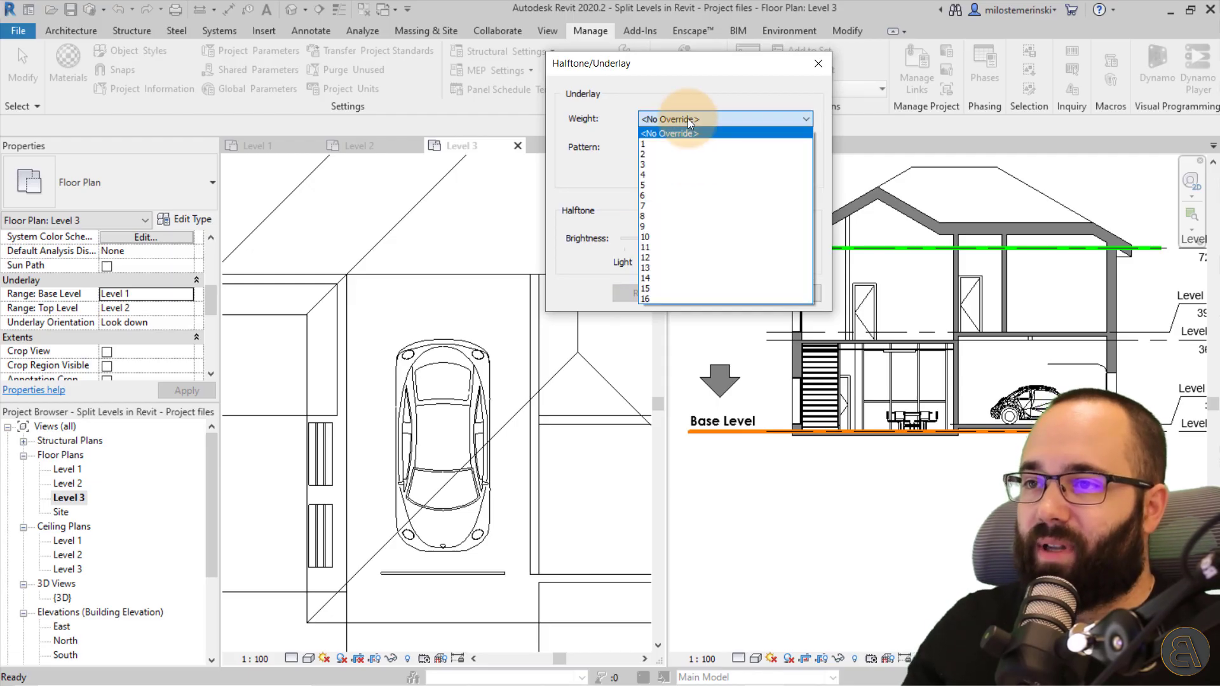
click(687, 118)
click(685, 147)
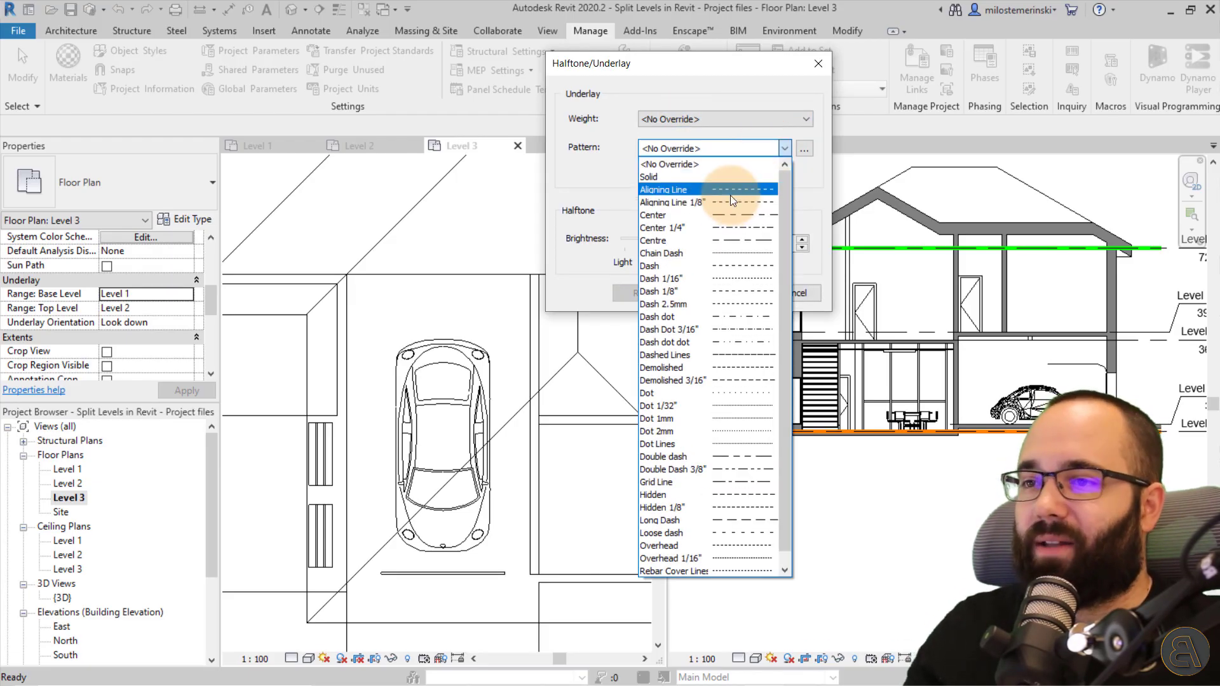
click(711, 228)
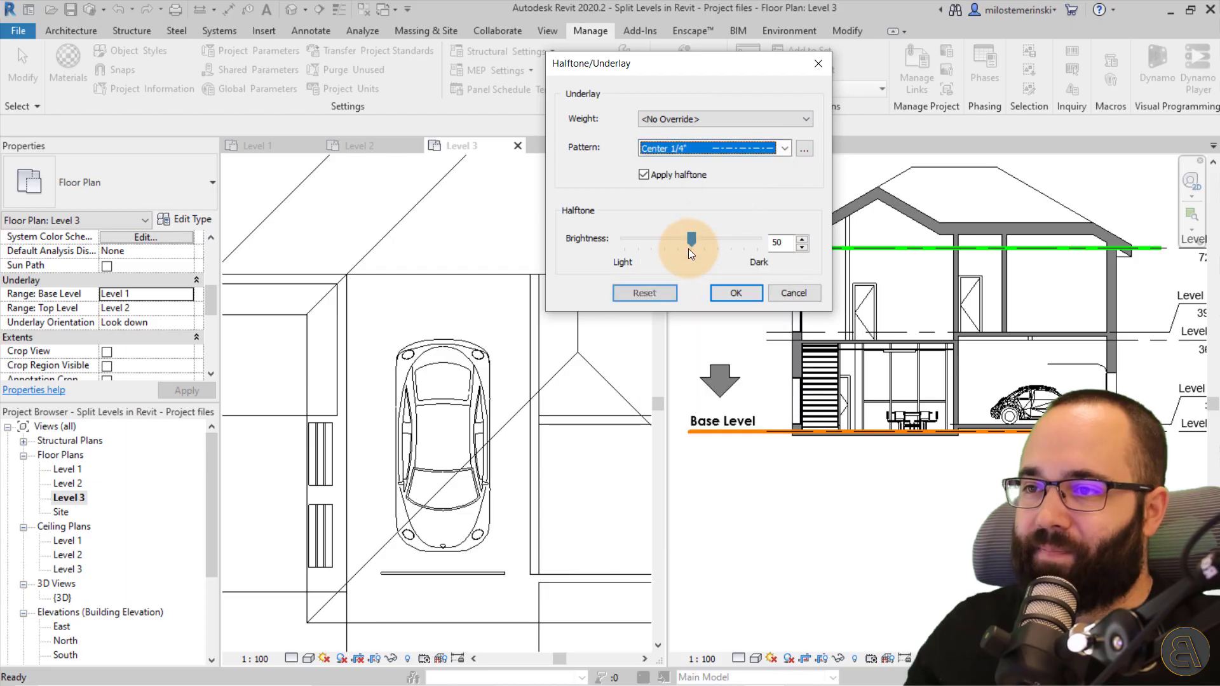
click(740, 294)
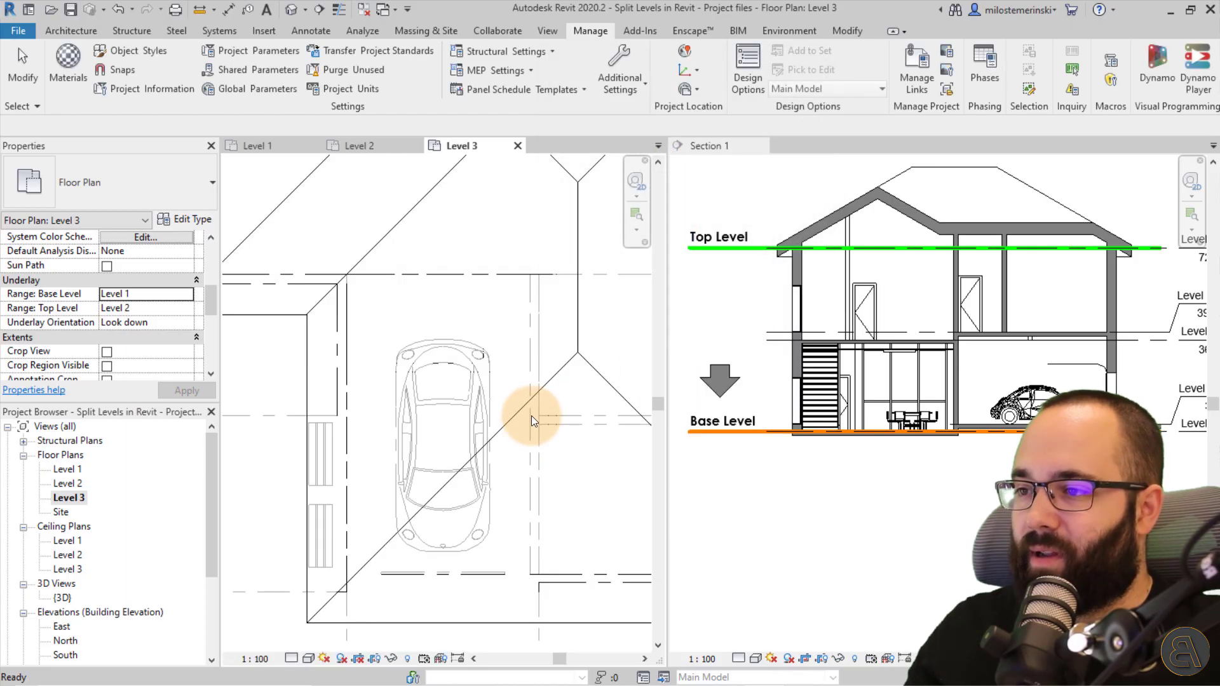
Examine how the underlay line pattern displays in the Level 3 and Level 2 plans, comparing them with Section 1
scroll(558, 329, down, 2)
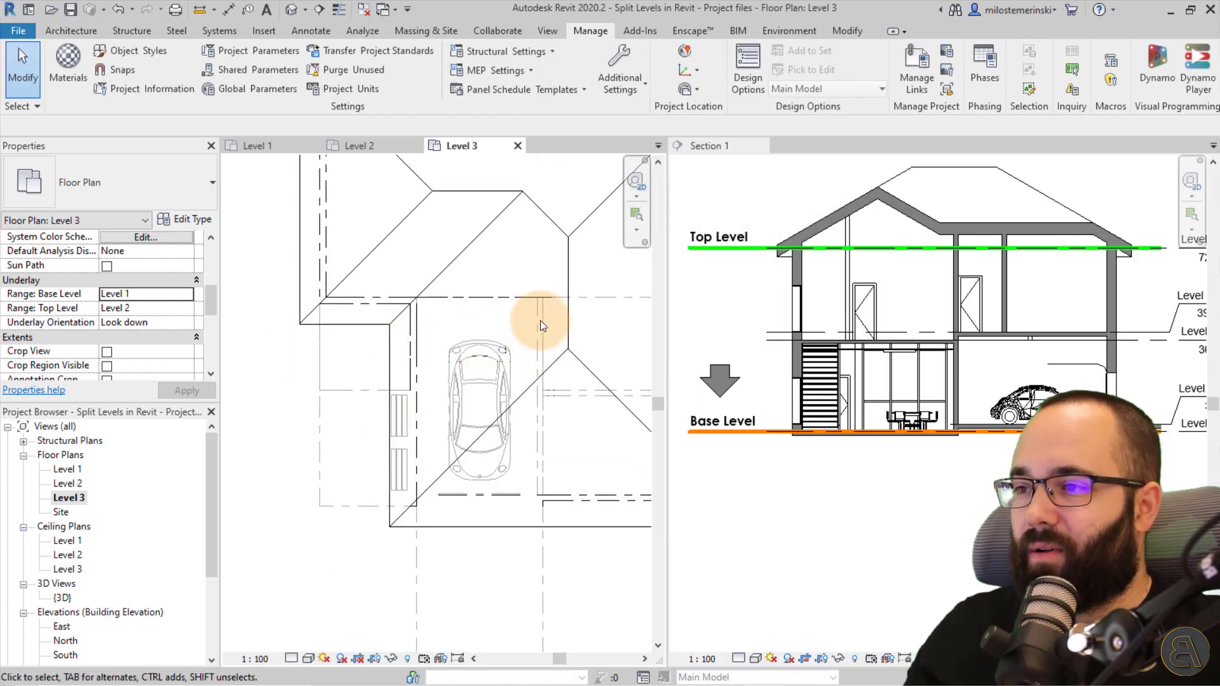
scroll(540, 321, up, 2)
click(395, 146)
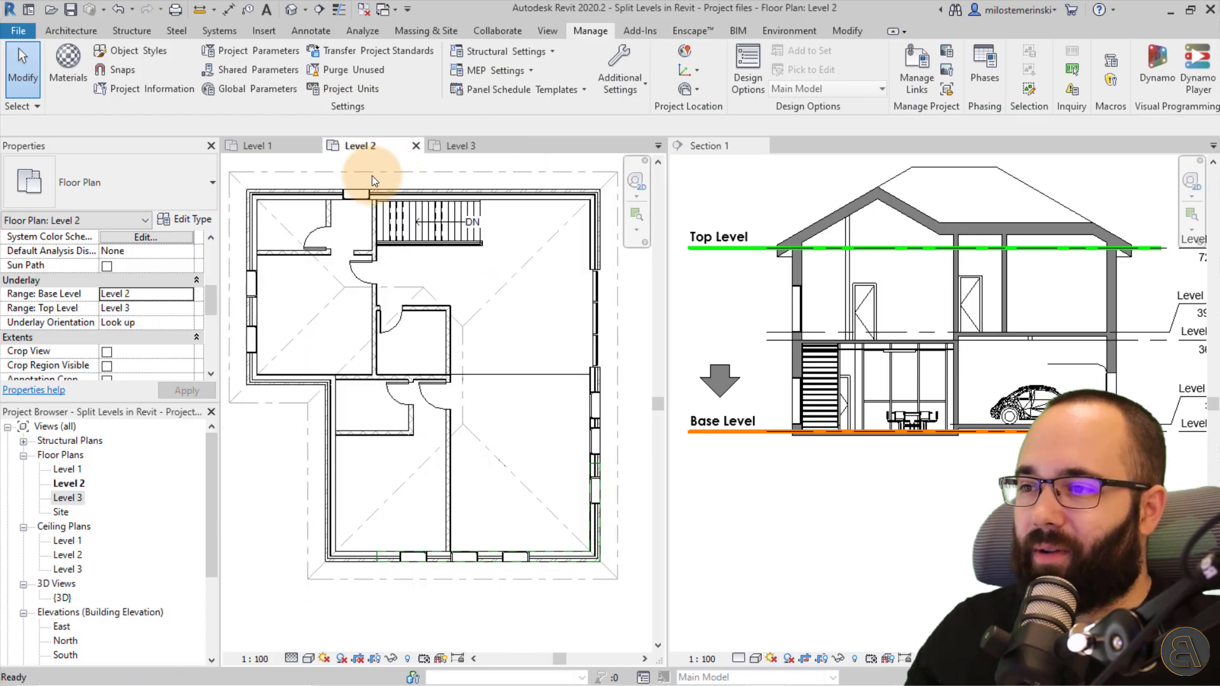
scroll(527, 286, down, 3)
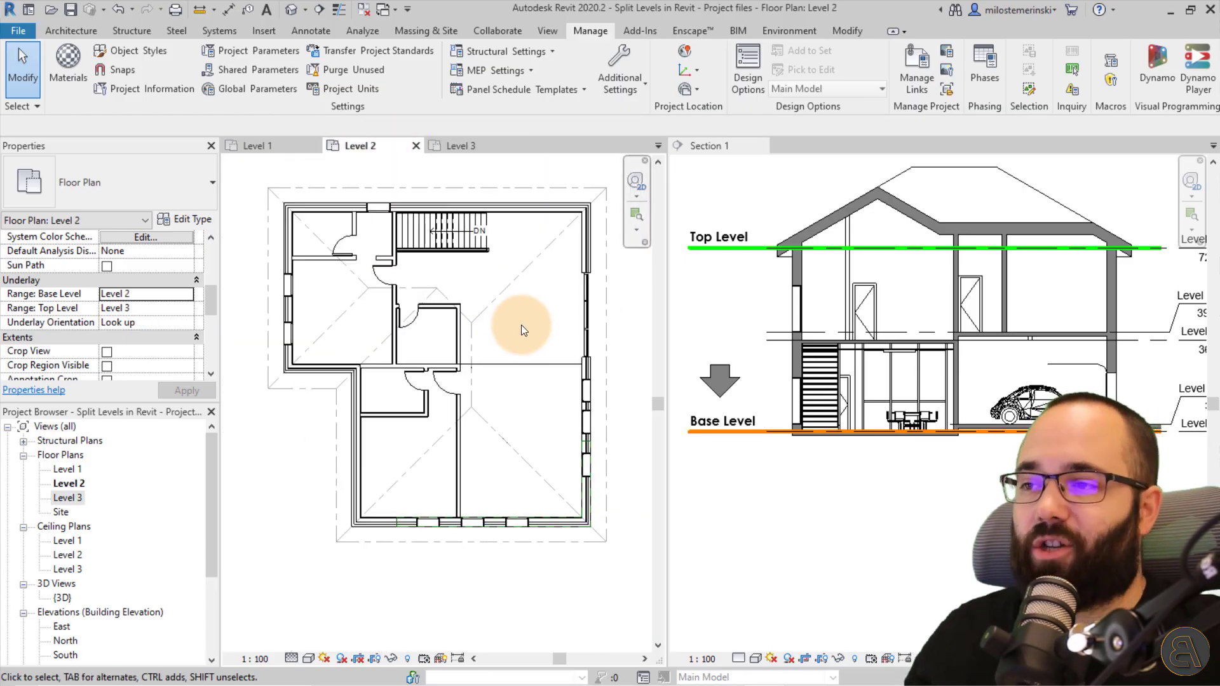
middle_drag(521, 325, 513, 330)
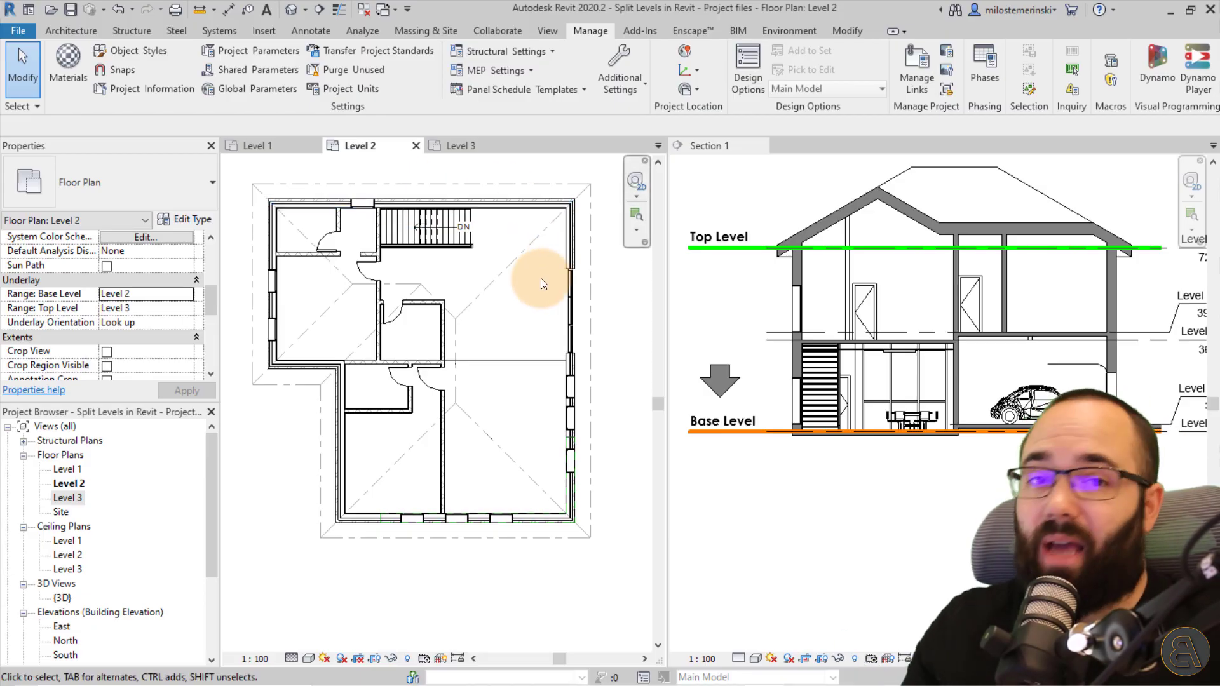
middle_drag(534, 299, 510, 331)
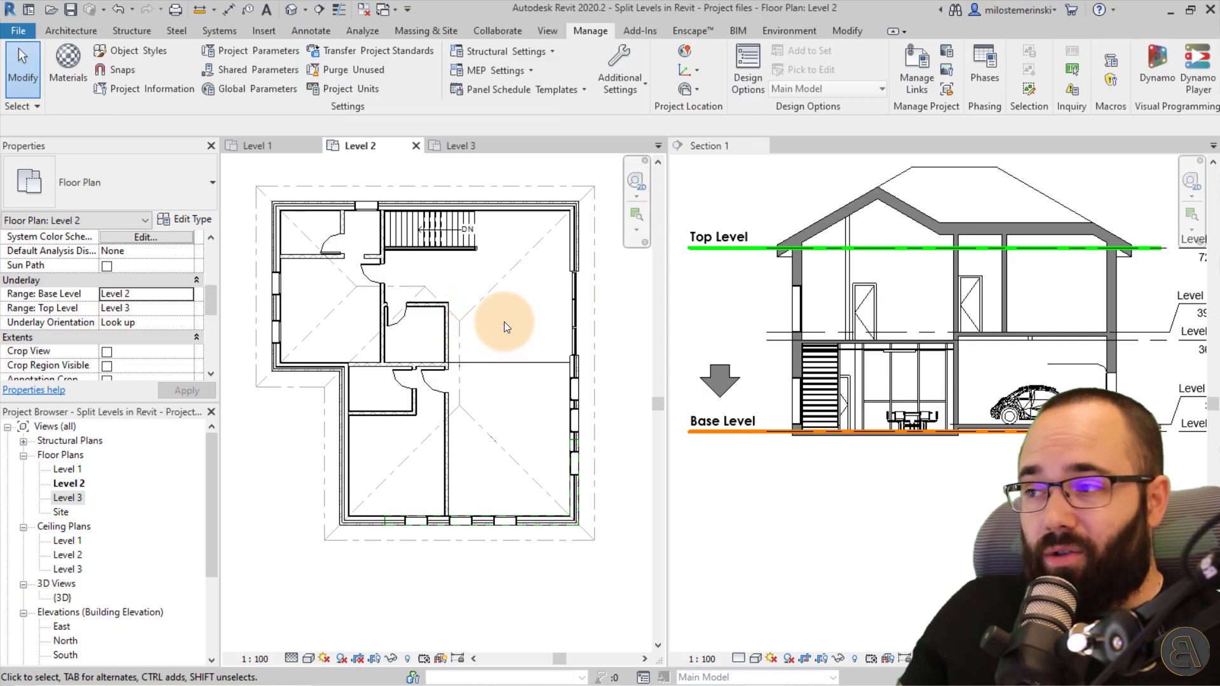
click(711, 247)
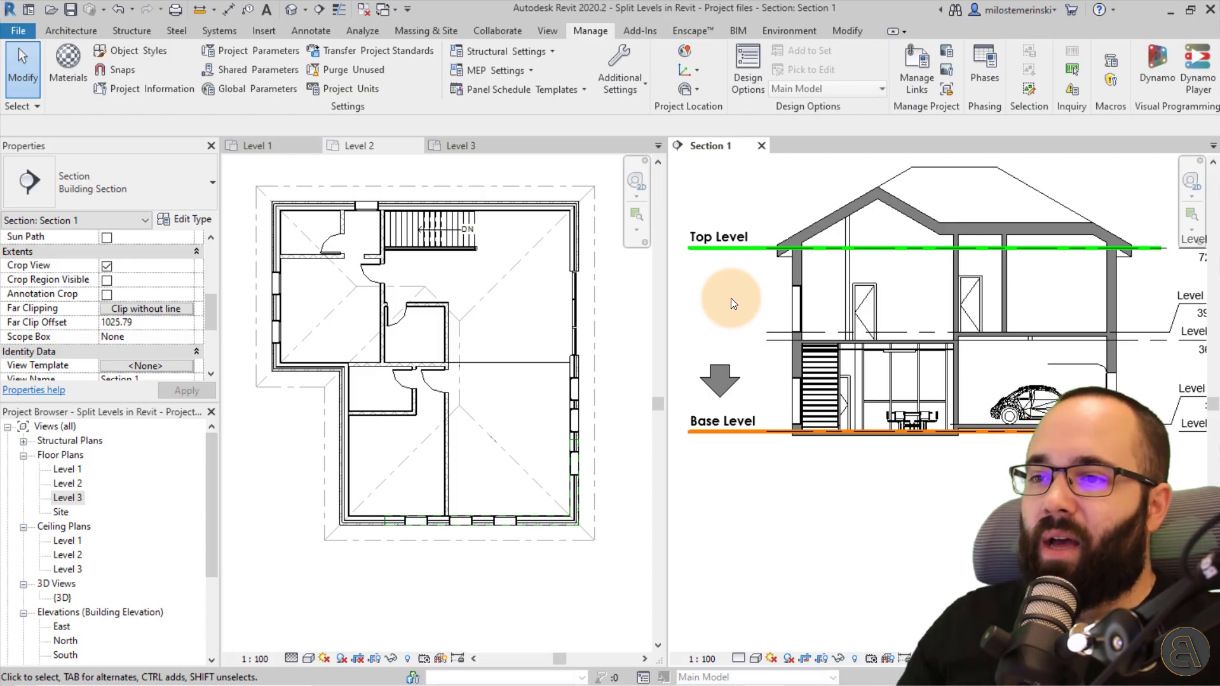
click(321, 316)
scroll(137, 323, down, 3)
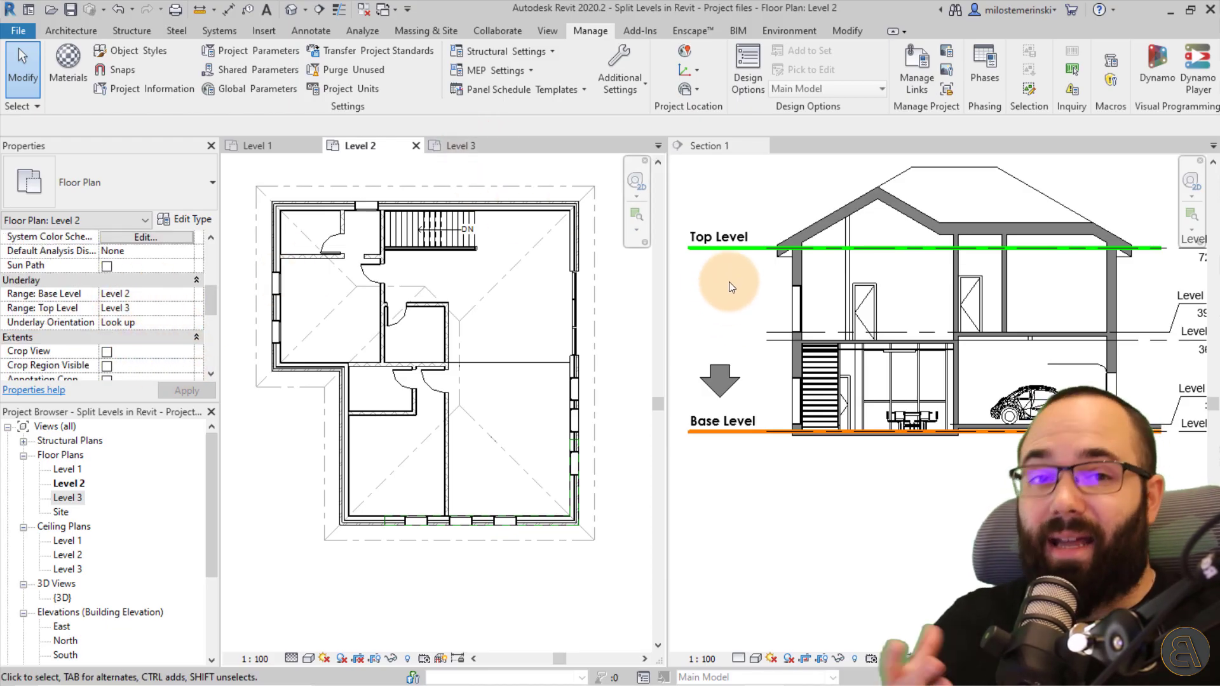
click(468, 146)
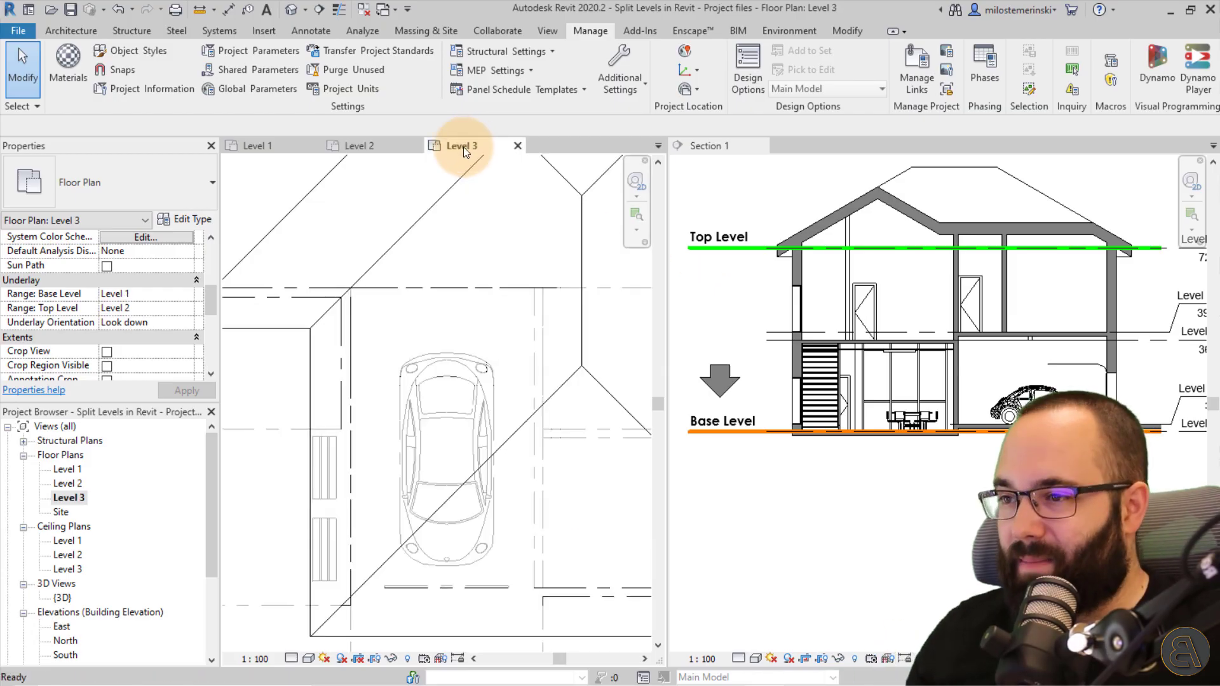
scroll(444, 409, down, 3)
middle_drag(480, 301, 473, 340)
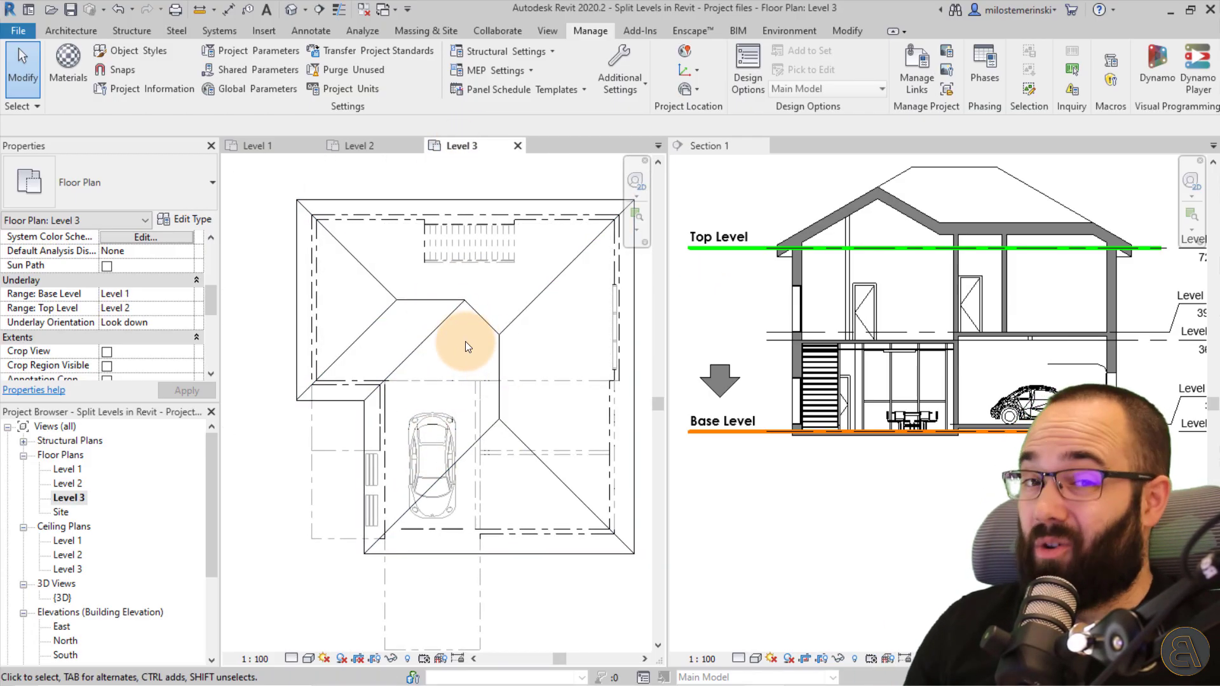
Move the green Top Level marker group in Section 1 straight down to the Level 2 line
click(905, 306)
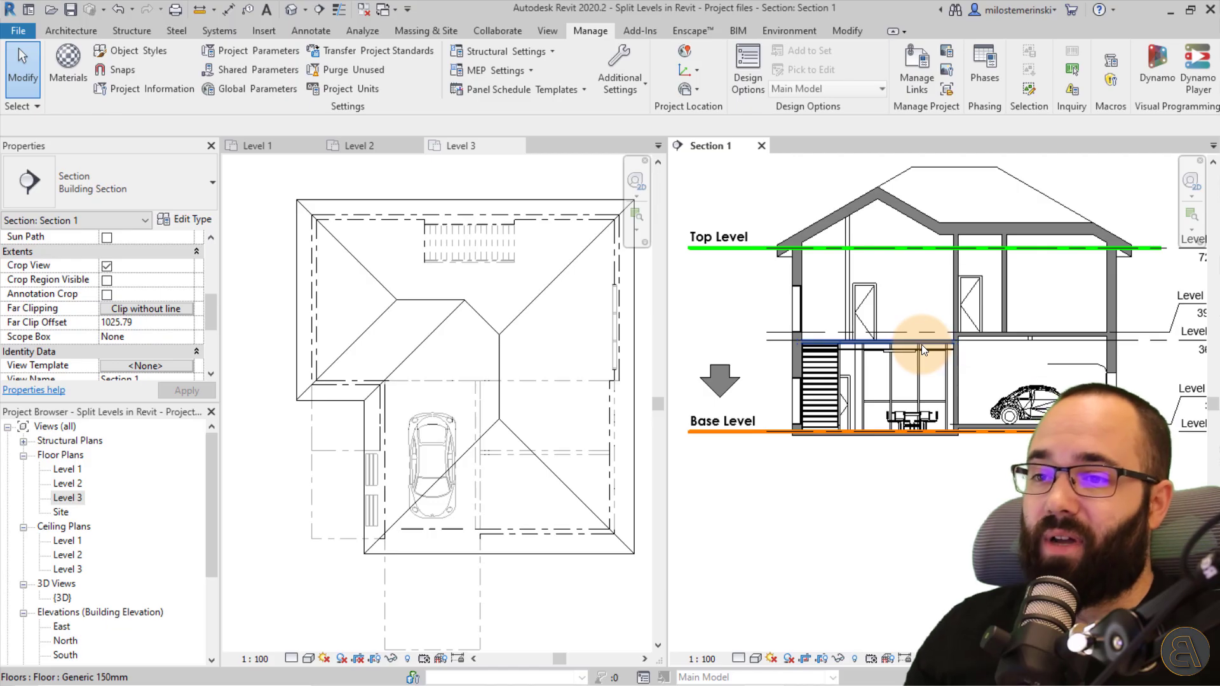
click(758, 275)
click(290, 93)
scroll(777, 286, up, 2)
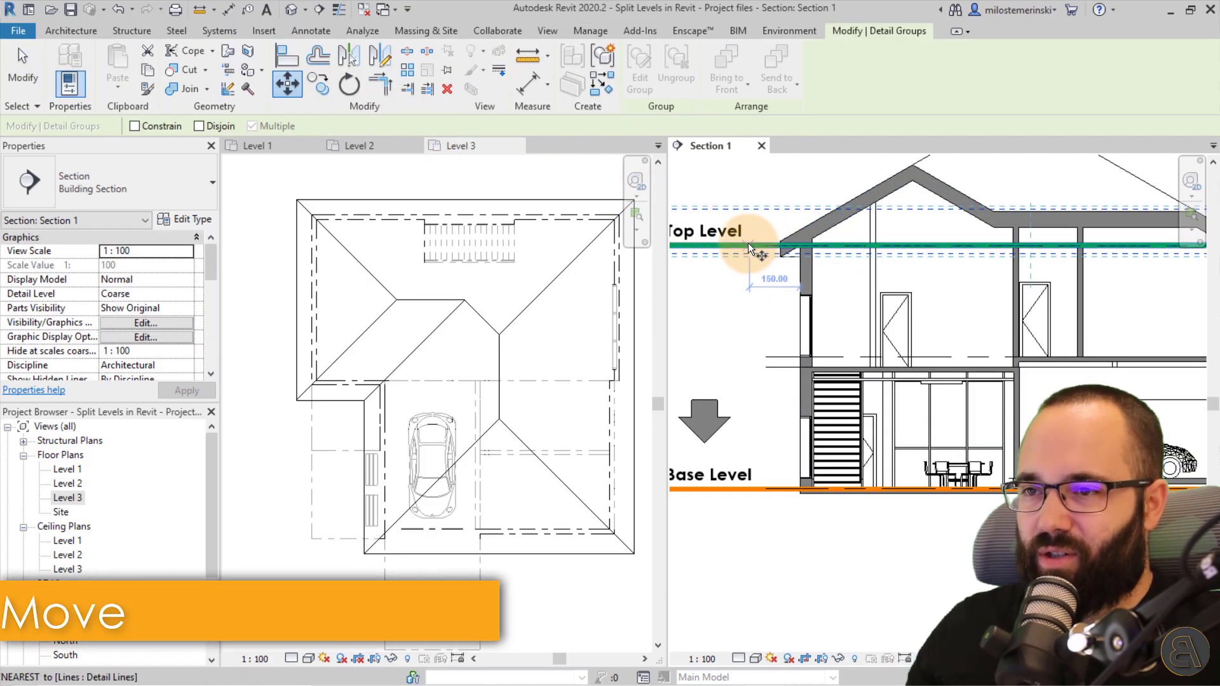
click(748, 243)
click(747, 365)
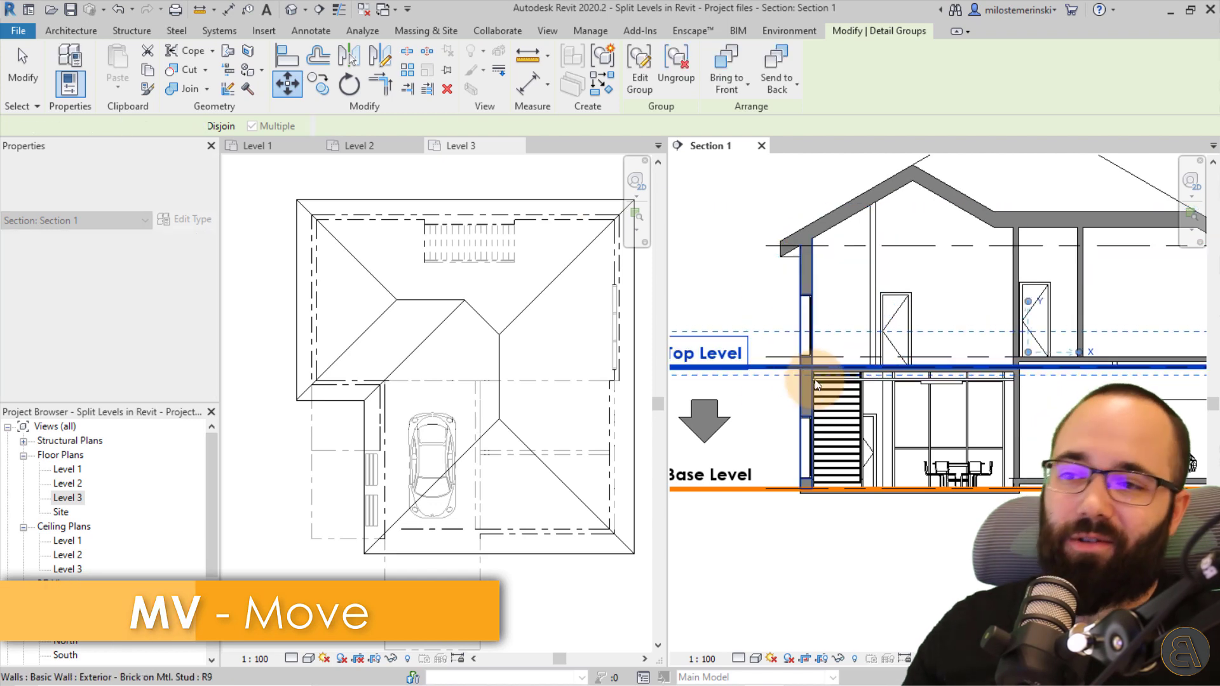
key(Escape)
middle_drag(915, 414, 1082, 358)
scroll(943, 363, up, 2)
scroll(747, 309, down, 2)
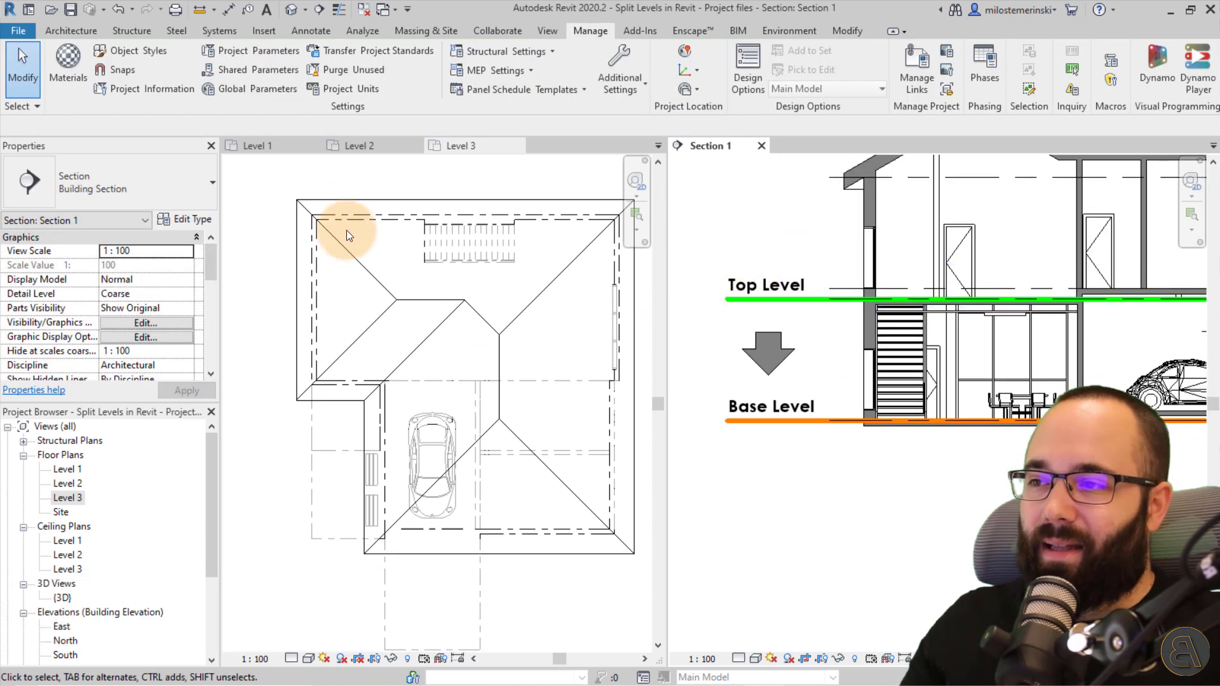
Set the Level 2 plan's underlay base level to Level 1 and its orientation to Look down, and apply
click(363, 147)
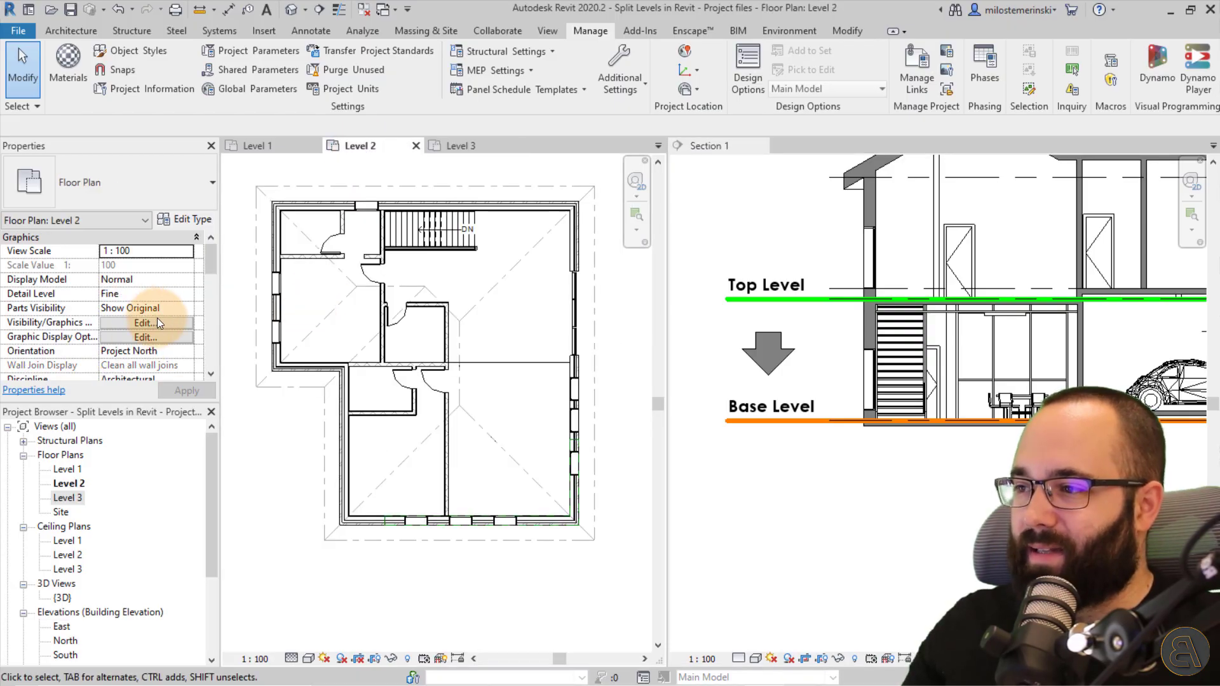
scroll(171, 330, down, 3)
scroll(156, 327, down, 3)
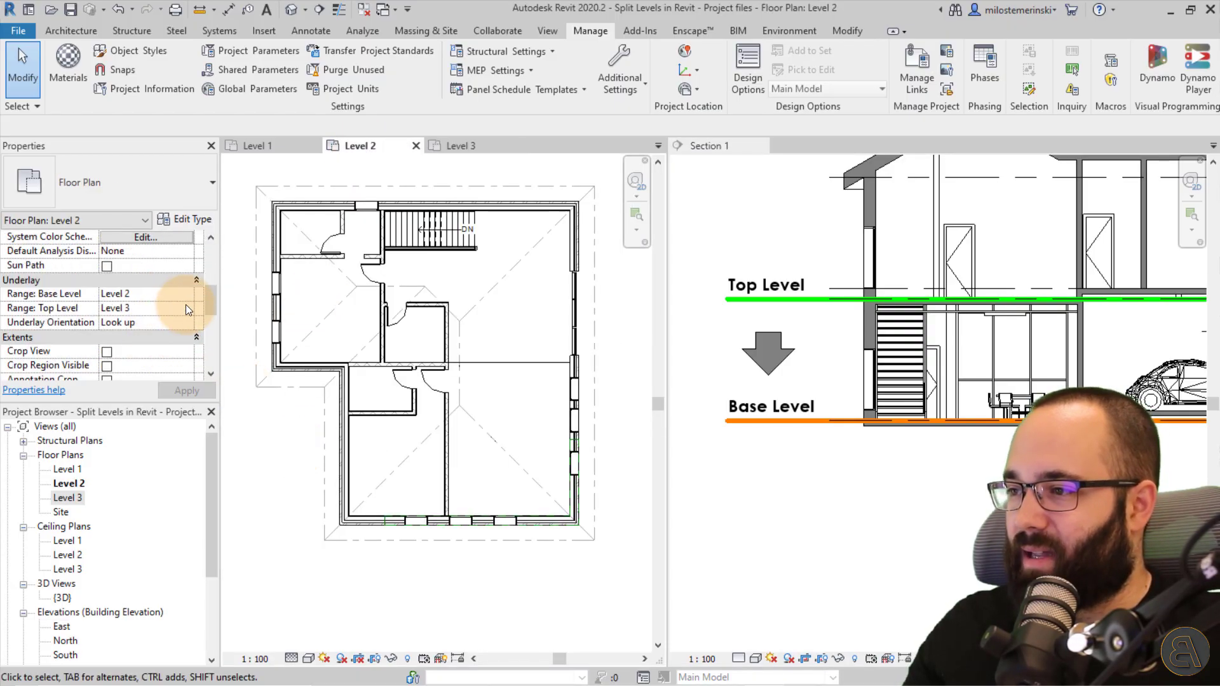
click(187, 294)
click(188, 295)
click(159, 313)
click(181, 296)
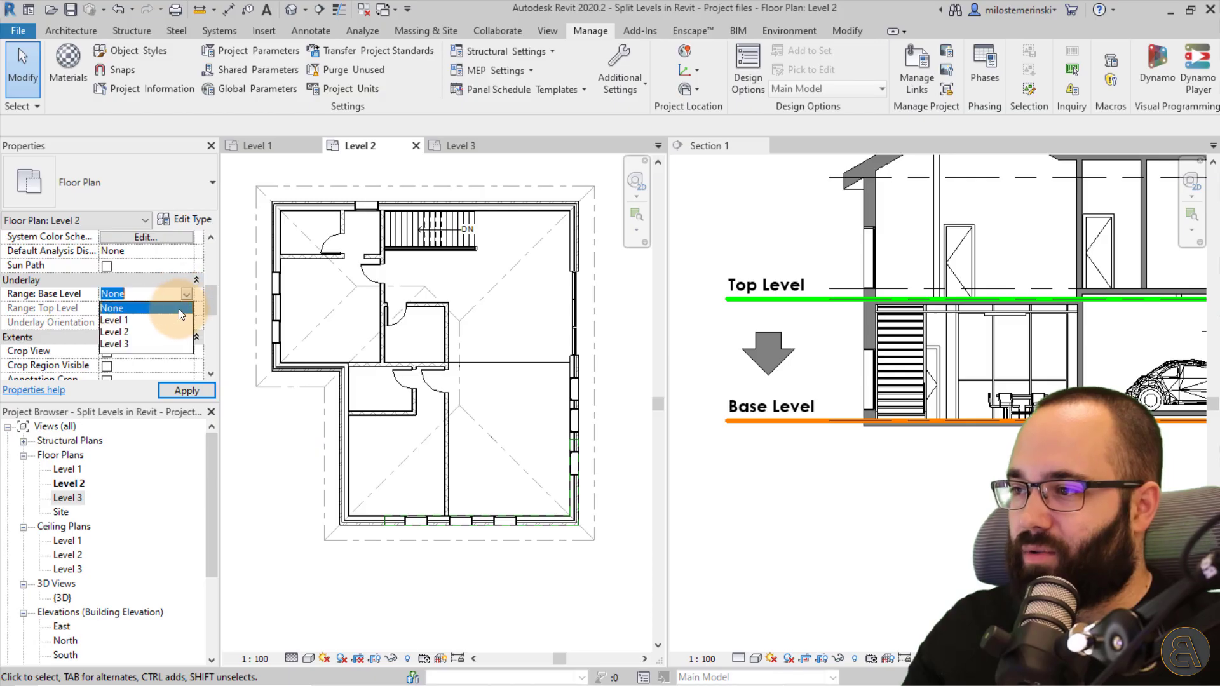
click(170, 319)
click(186, 326)
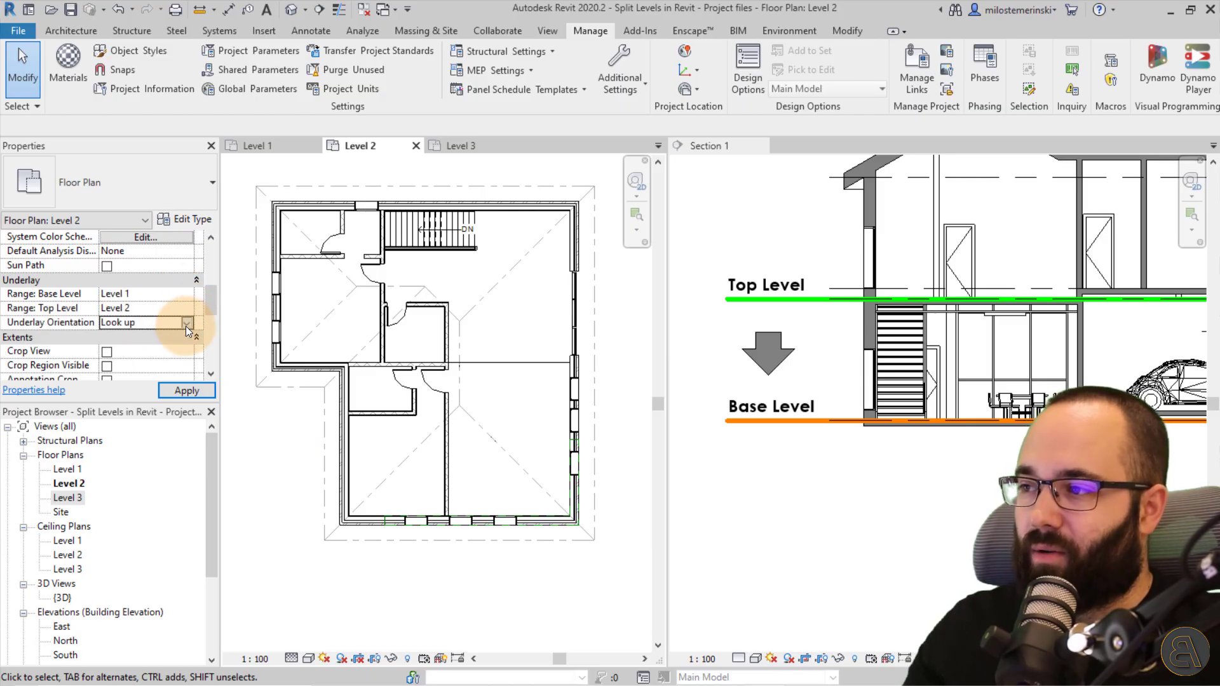
click(186, 324)
click(146, 336)
click(184, 389)
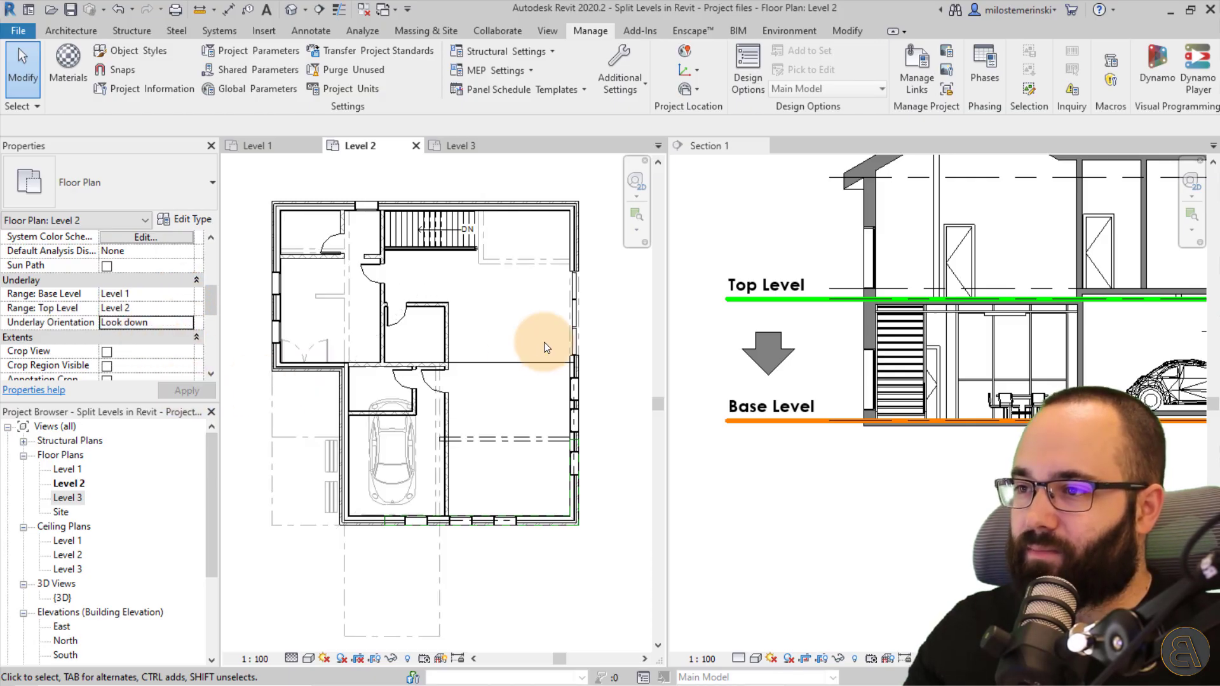
Compare the Level 2 plan's underlay with the Top Level marker, floor and ceiling in Section 1
click(807, 329)
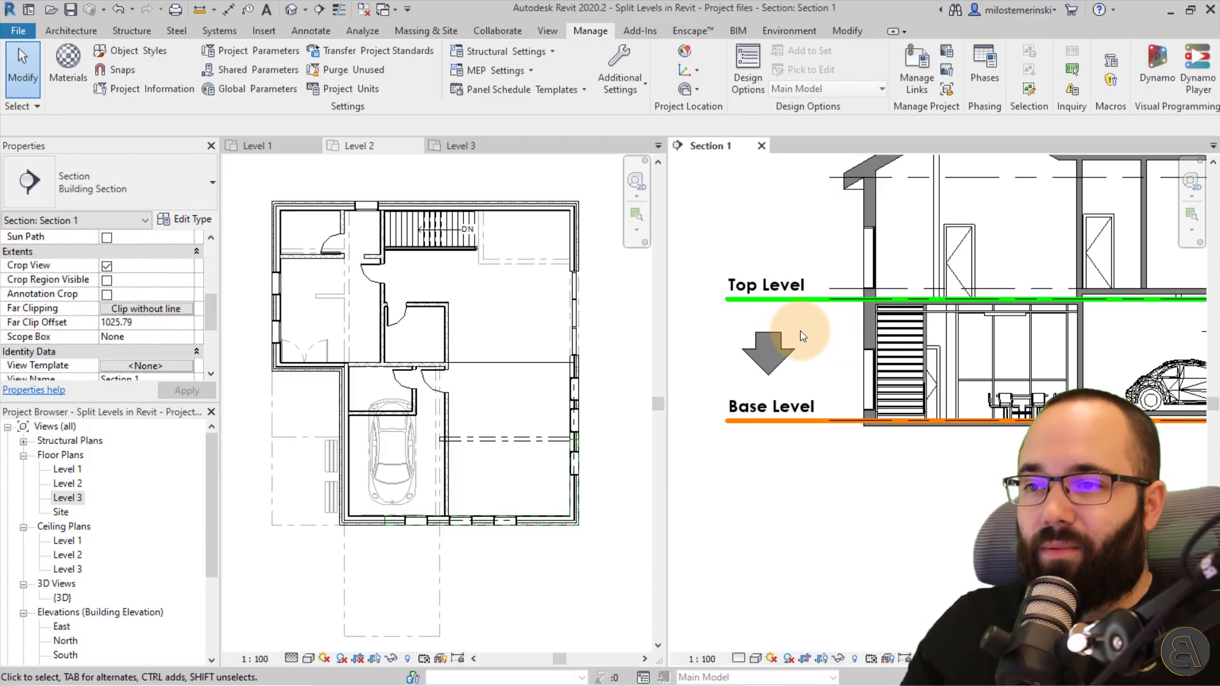
mouse_move(799, 330)
middle_down()
mouse_move(722, 316)
mouse_move(701, 293)
middle_up()
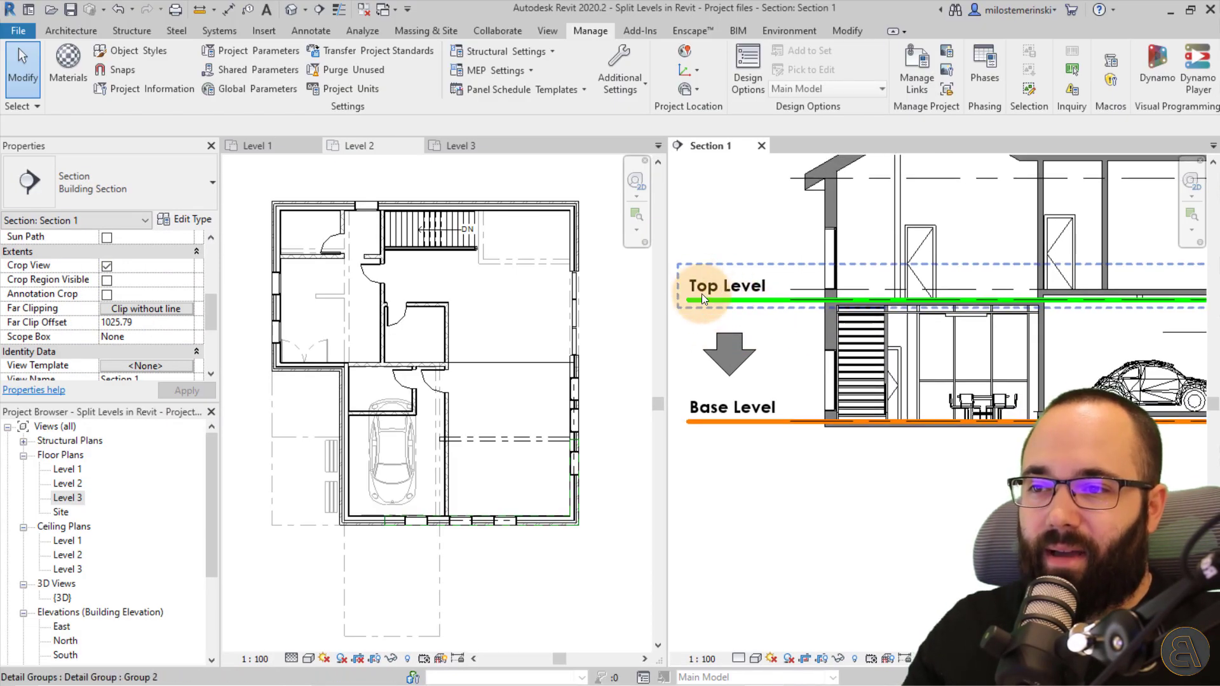
click(525, 377)
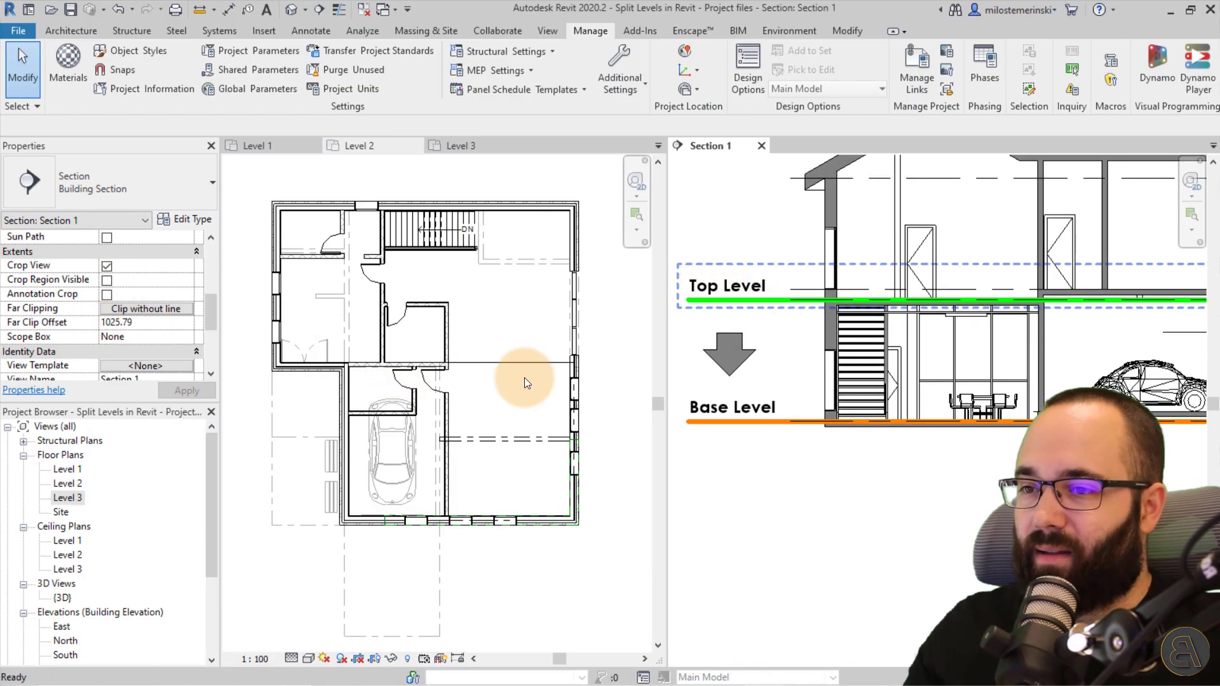
scroll(885, 312, up, 5)
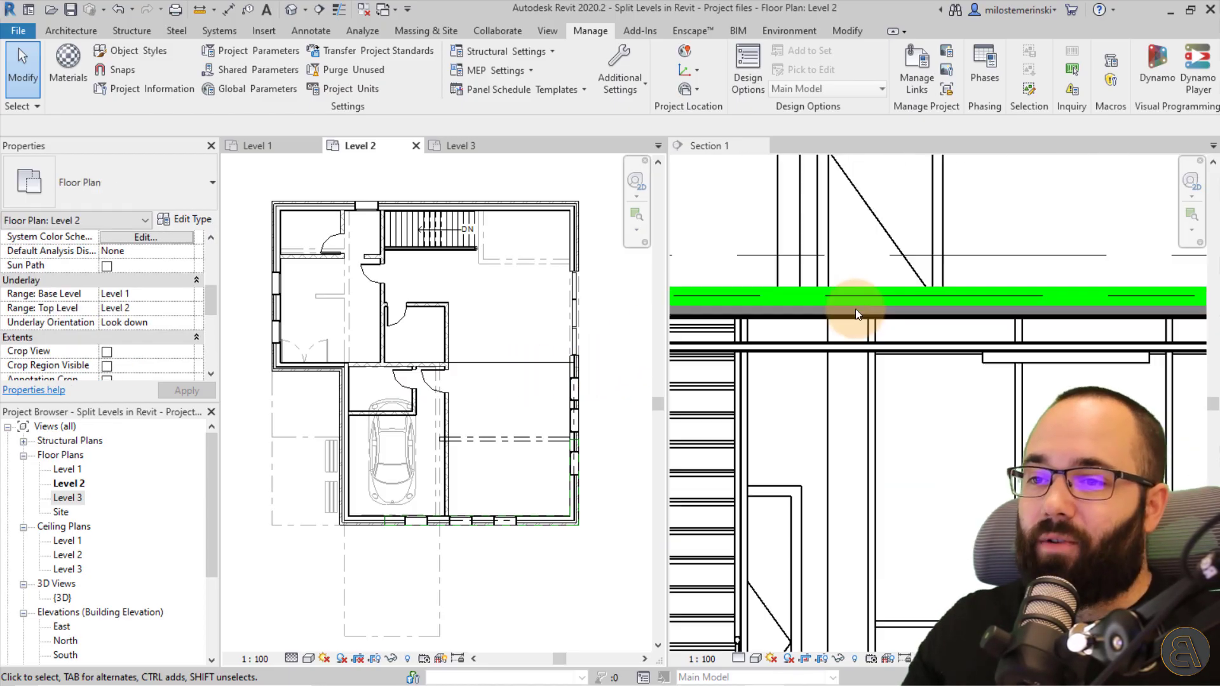
scroll(848, 323, down, 4)
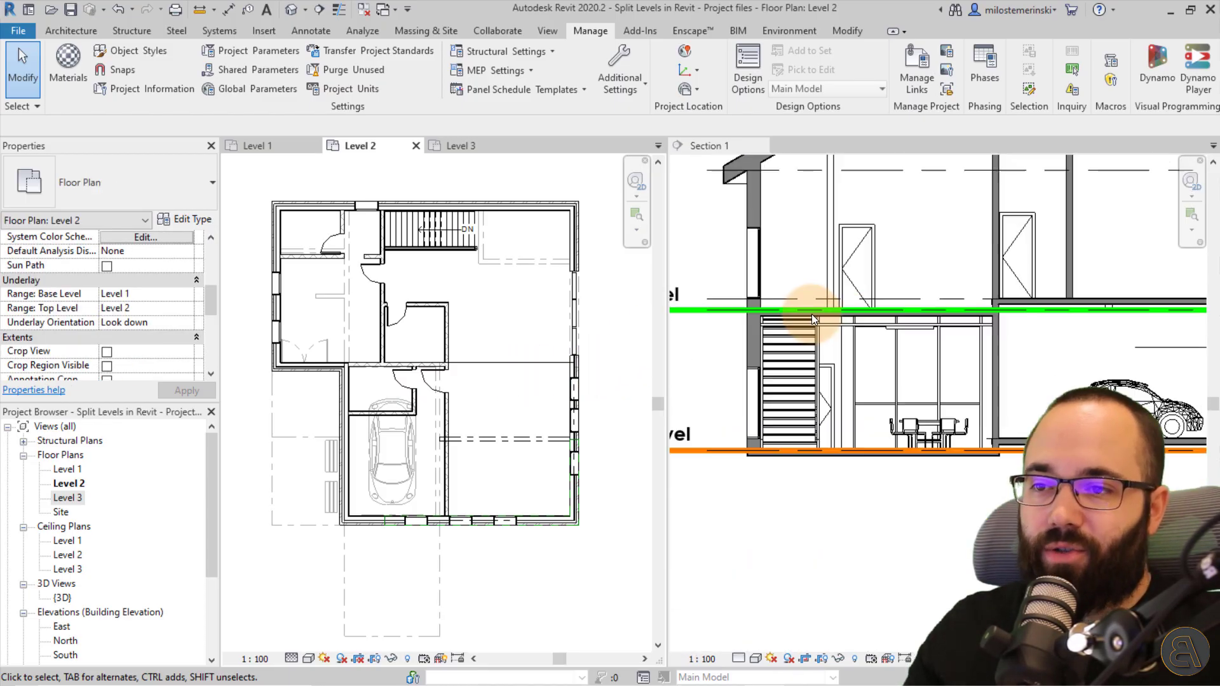
click(833, 314)
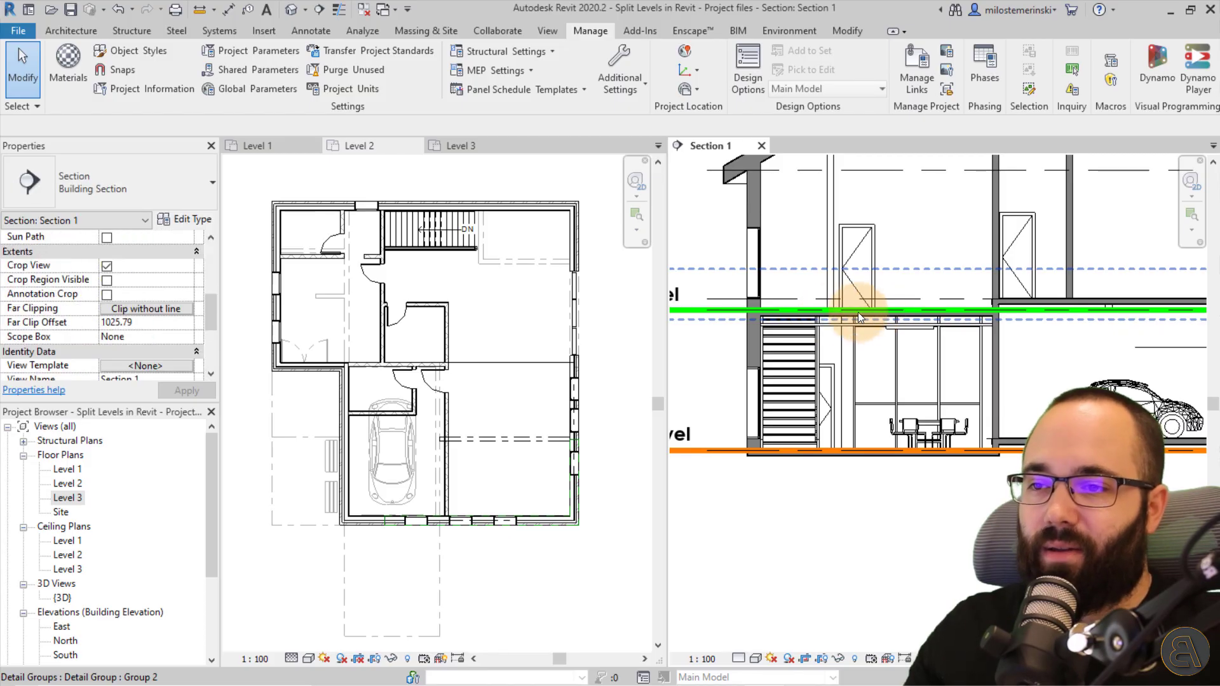
middle_drag(858, 312, 912, 324)
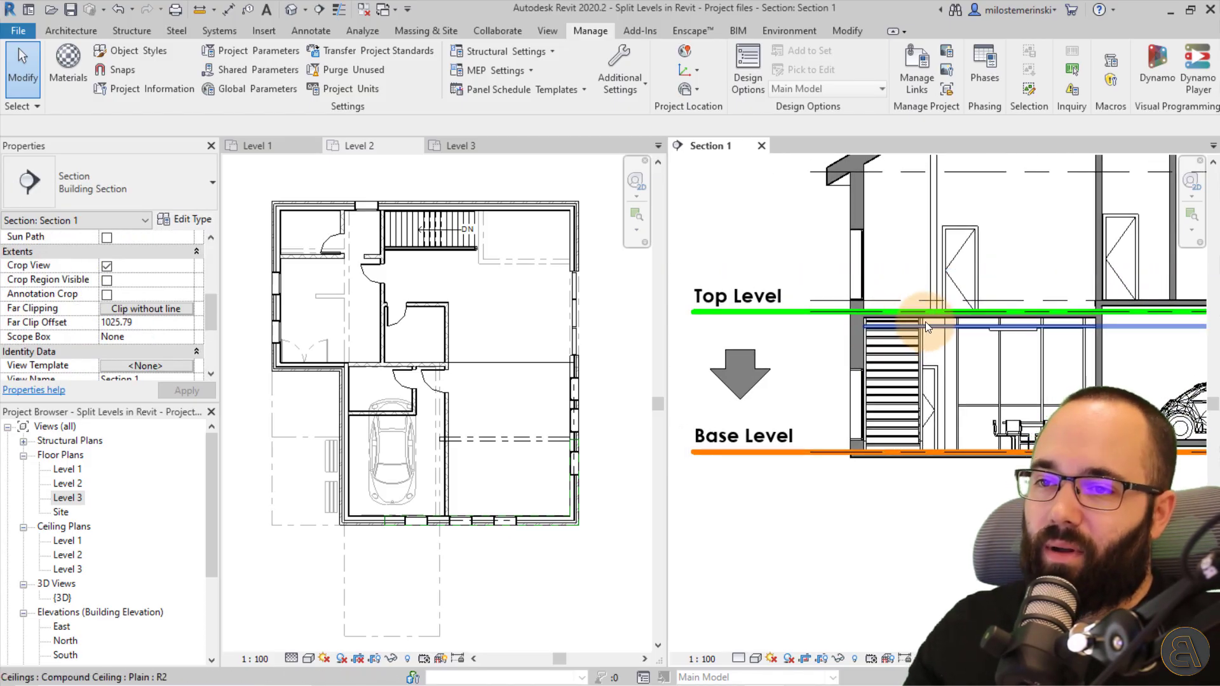
scroll(926, 322, up, 1)
scroll(899, 314, up, 2)
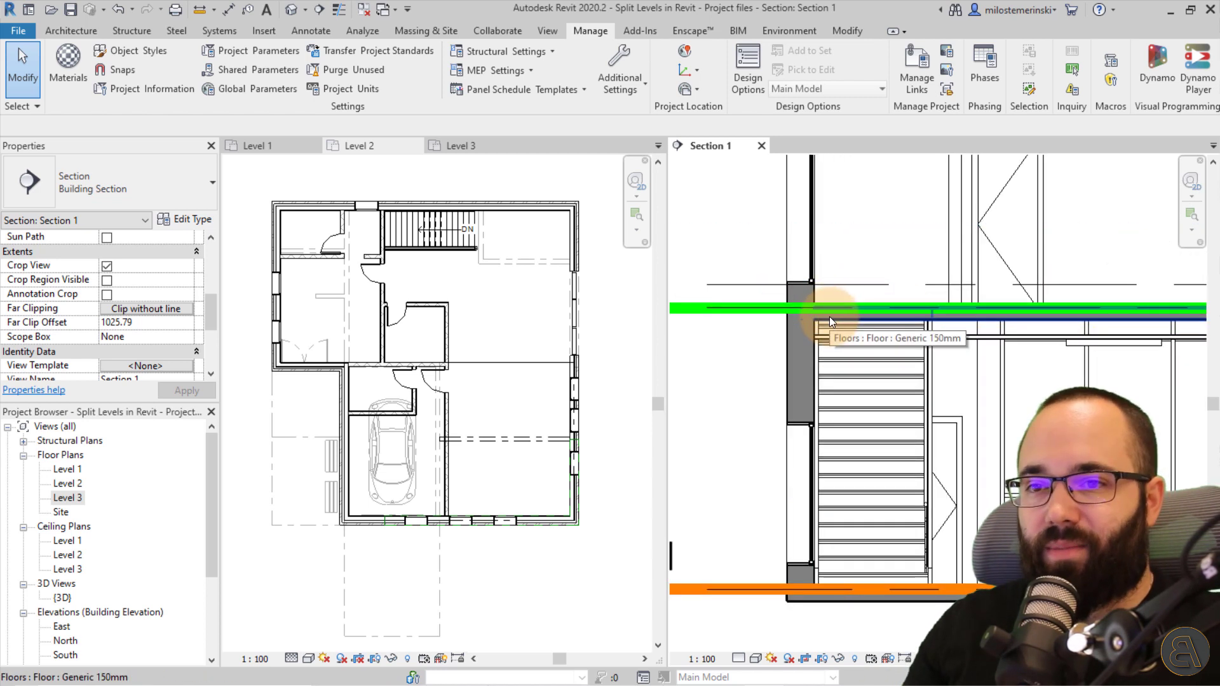
Select the Generic 150mm floor below the Top Level marker to check its extent in the Level 2 plan, and clear the selection
click(950, 319)
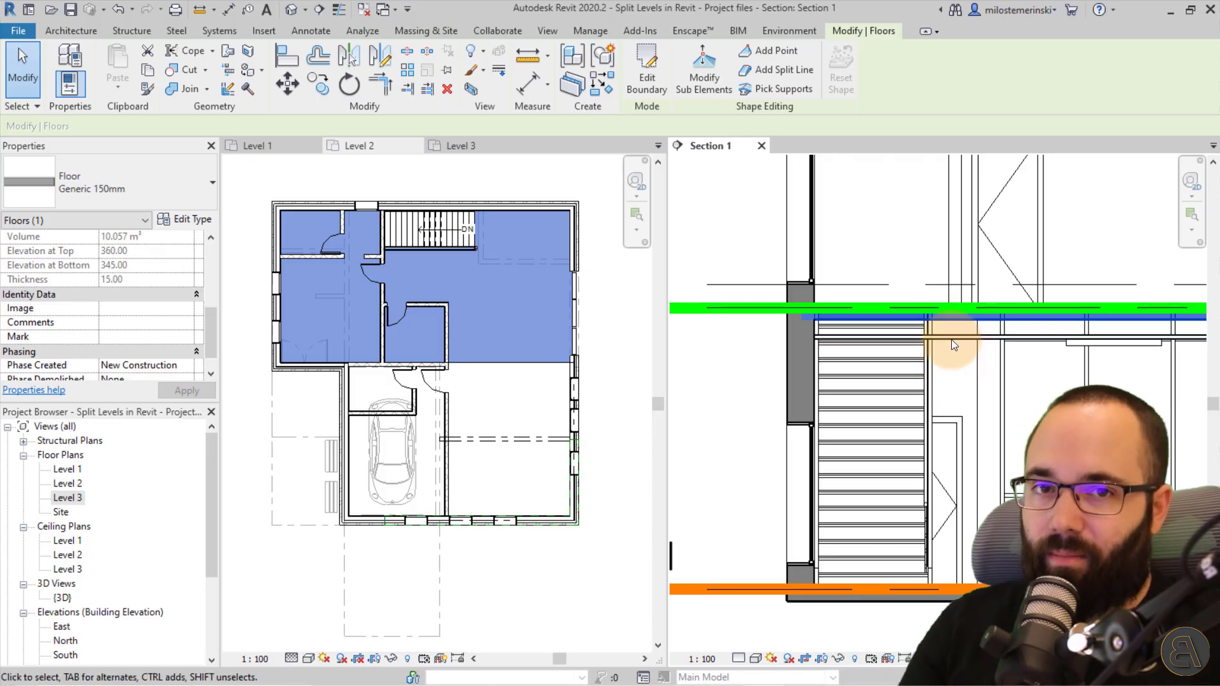
scroll(970, 364, down, 1)
middle_drag(970, 364, 905, 343)
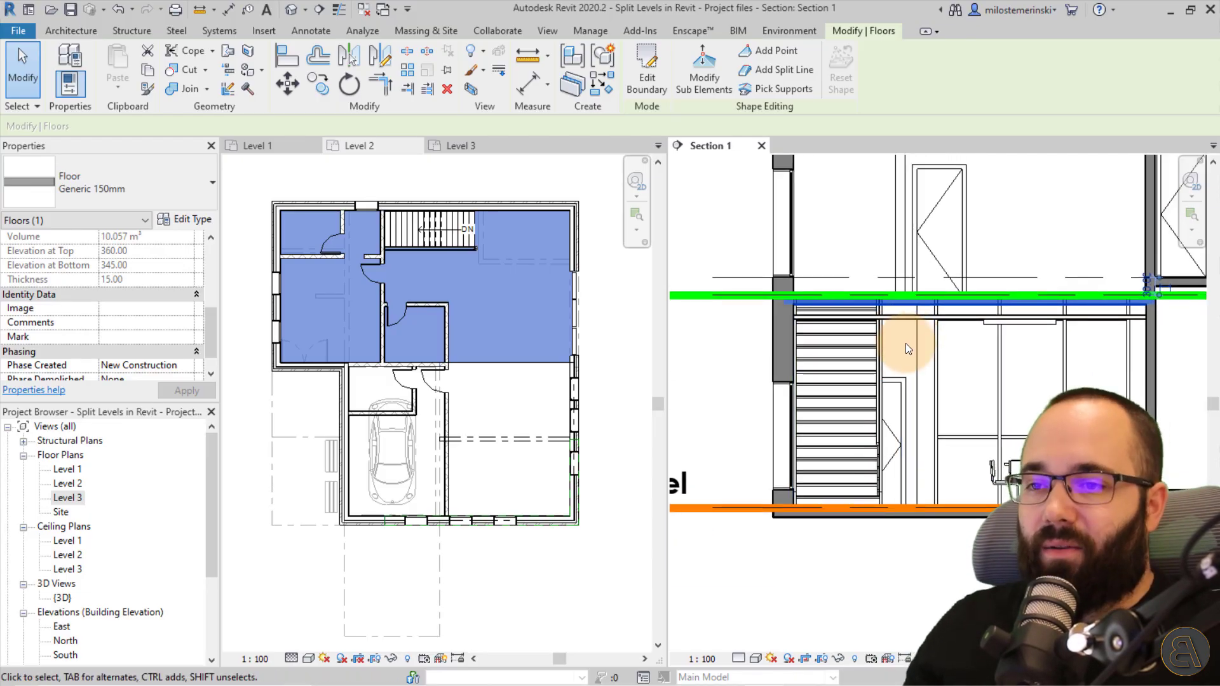
key(Escape)
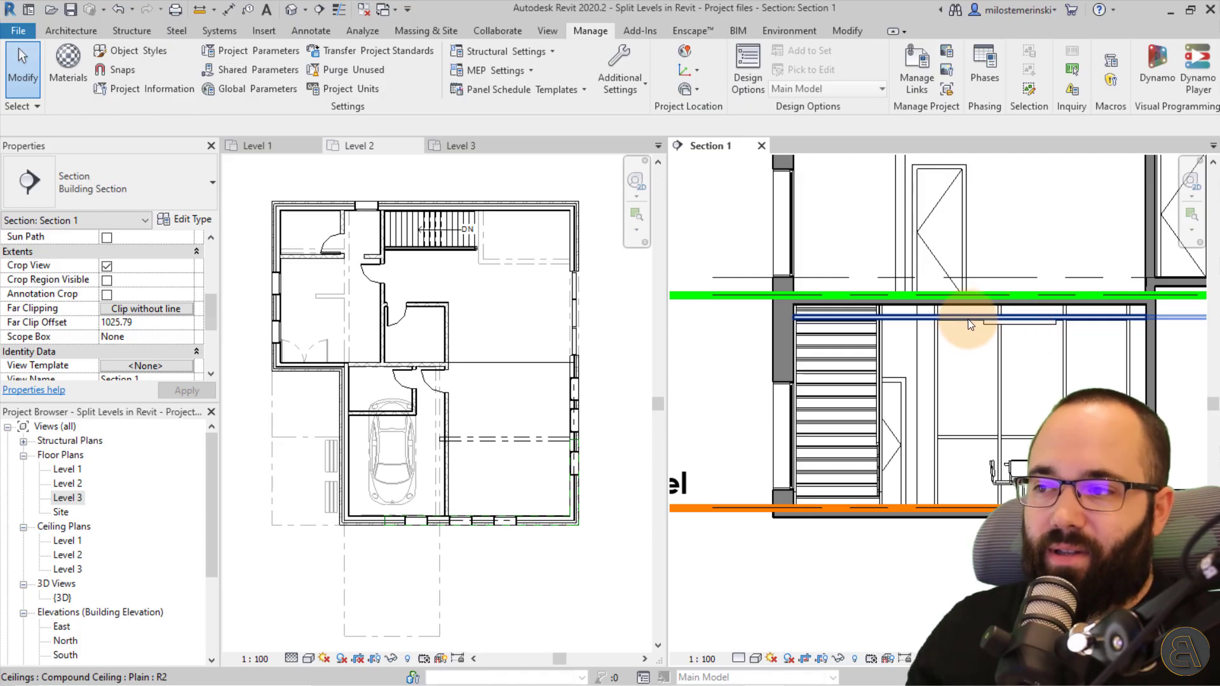
scroll(967, 345, down, 1)
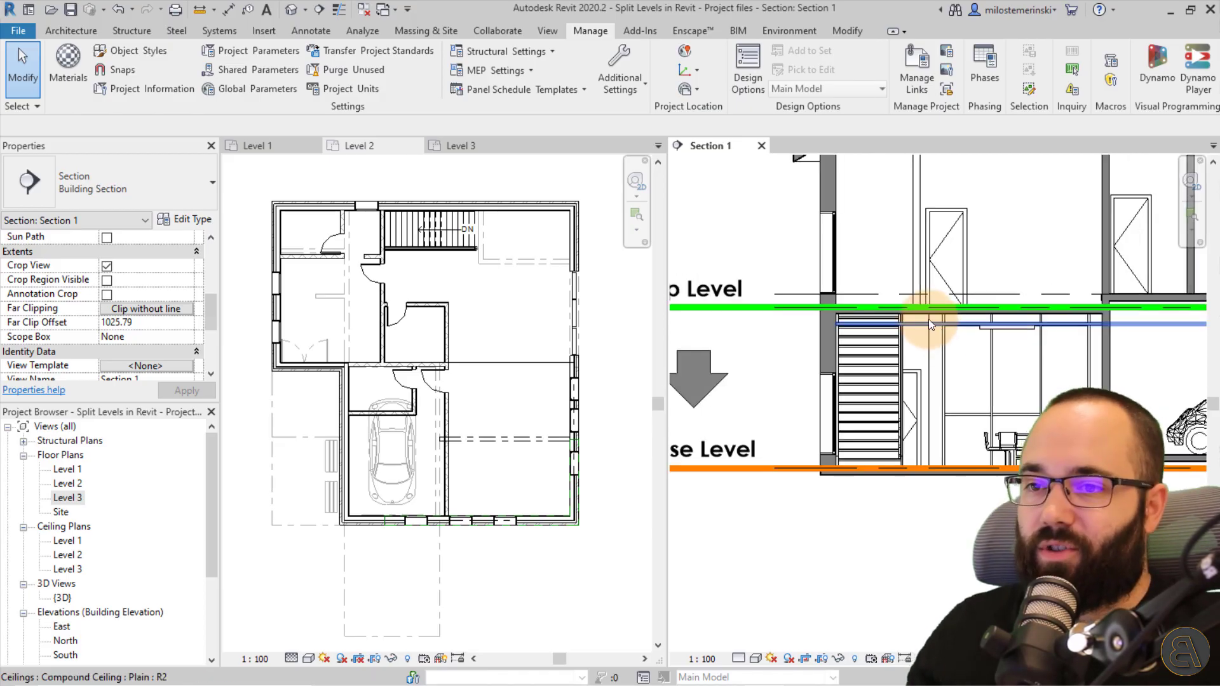
click(924, 315)
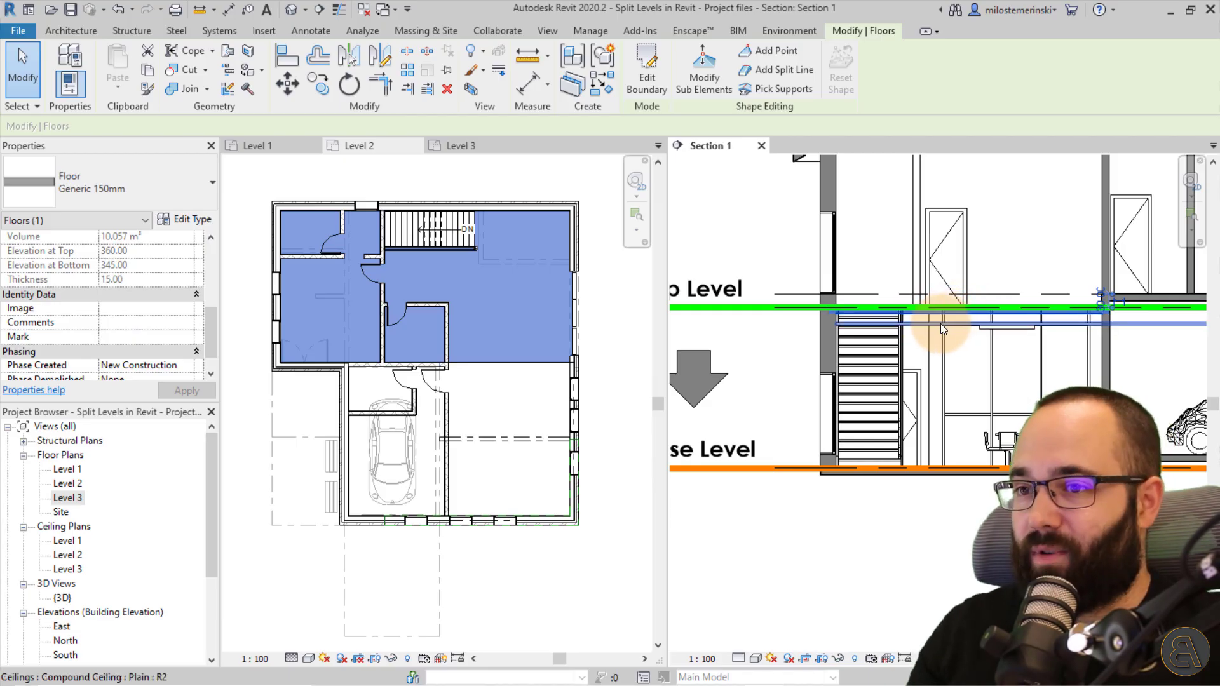
scroll(765, 318, down, 1)
middle_drag(765, 317, 801, 321)
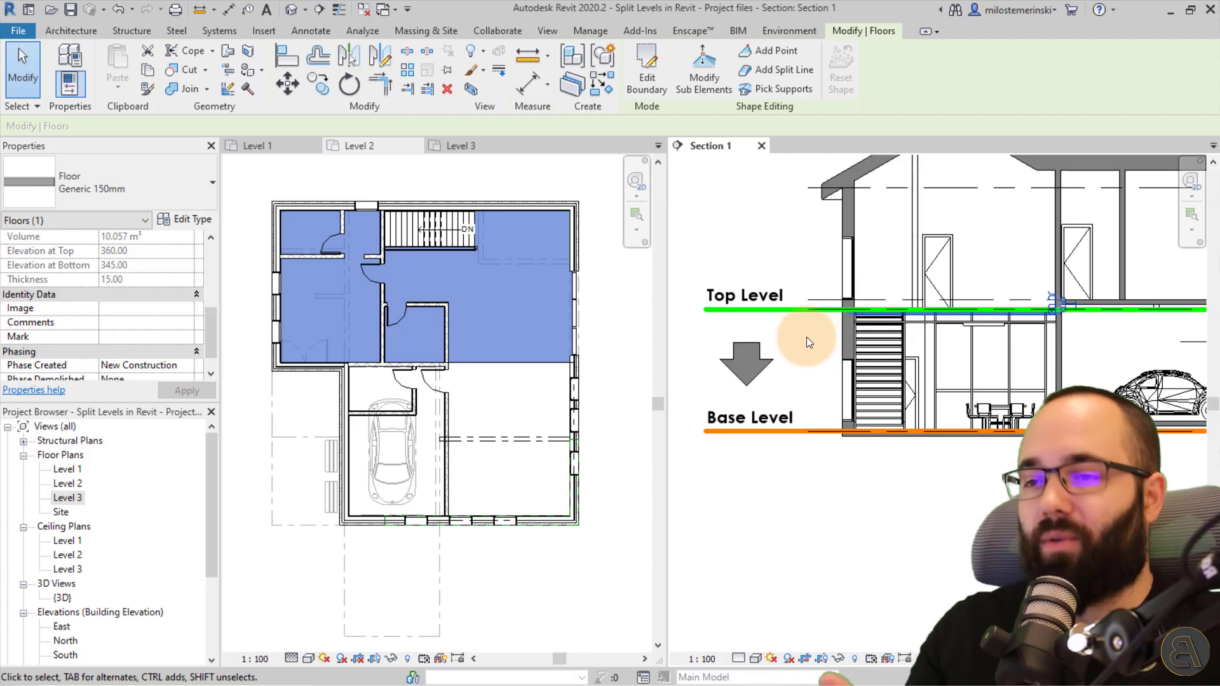
scroll(811, 339, down, 1)
click(760, 242)
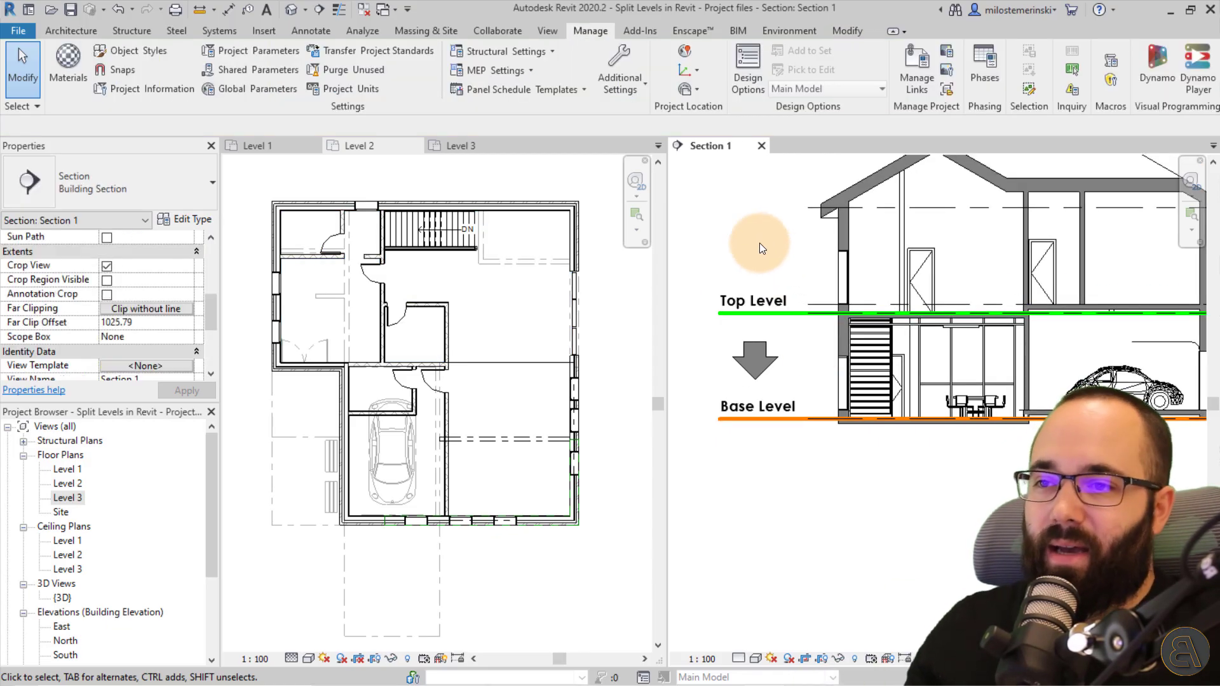
scroll(760, 242, down, 1)
middle_drag(760, 242, 735, 274)
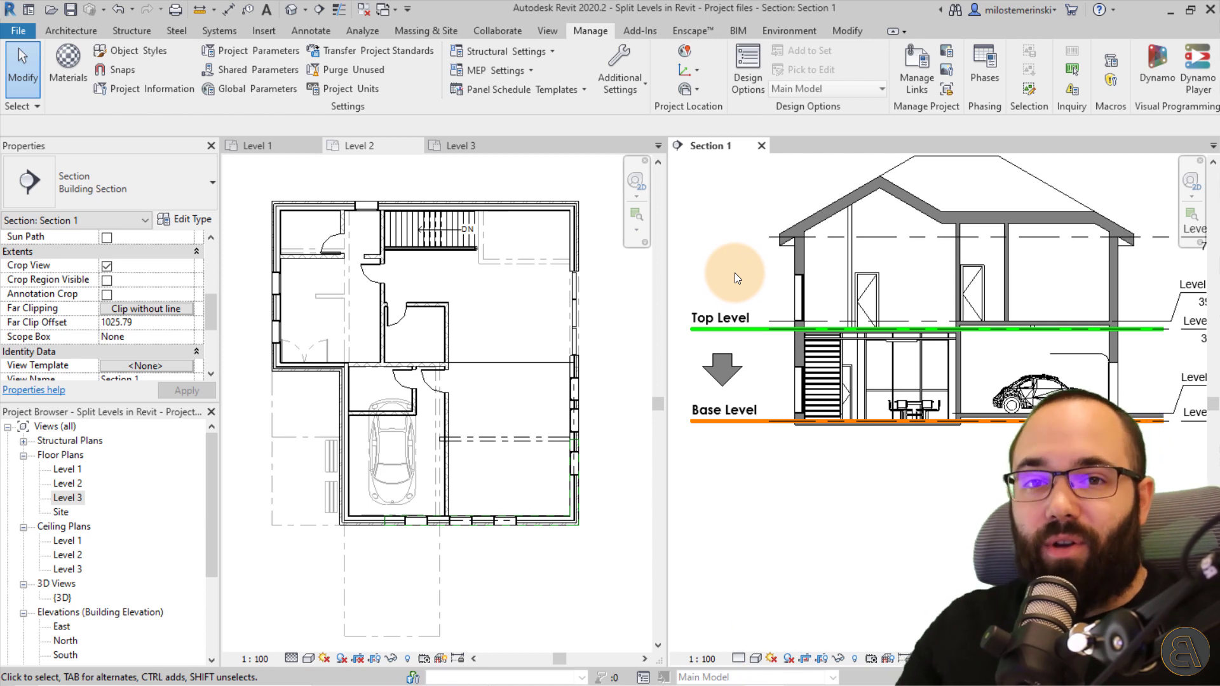